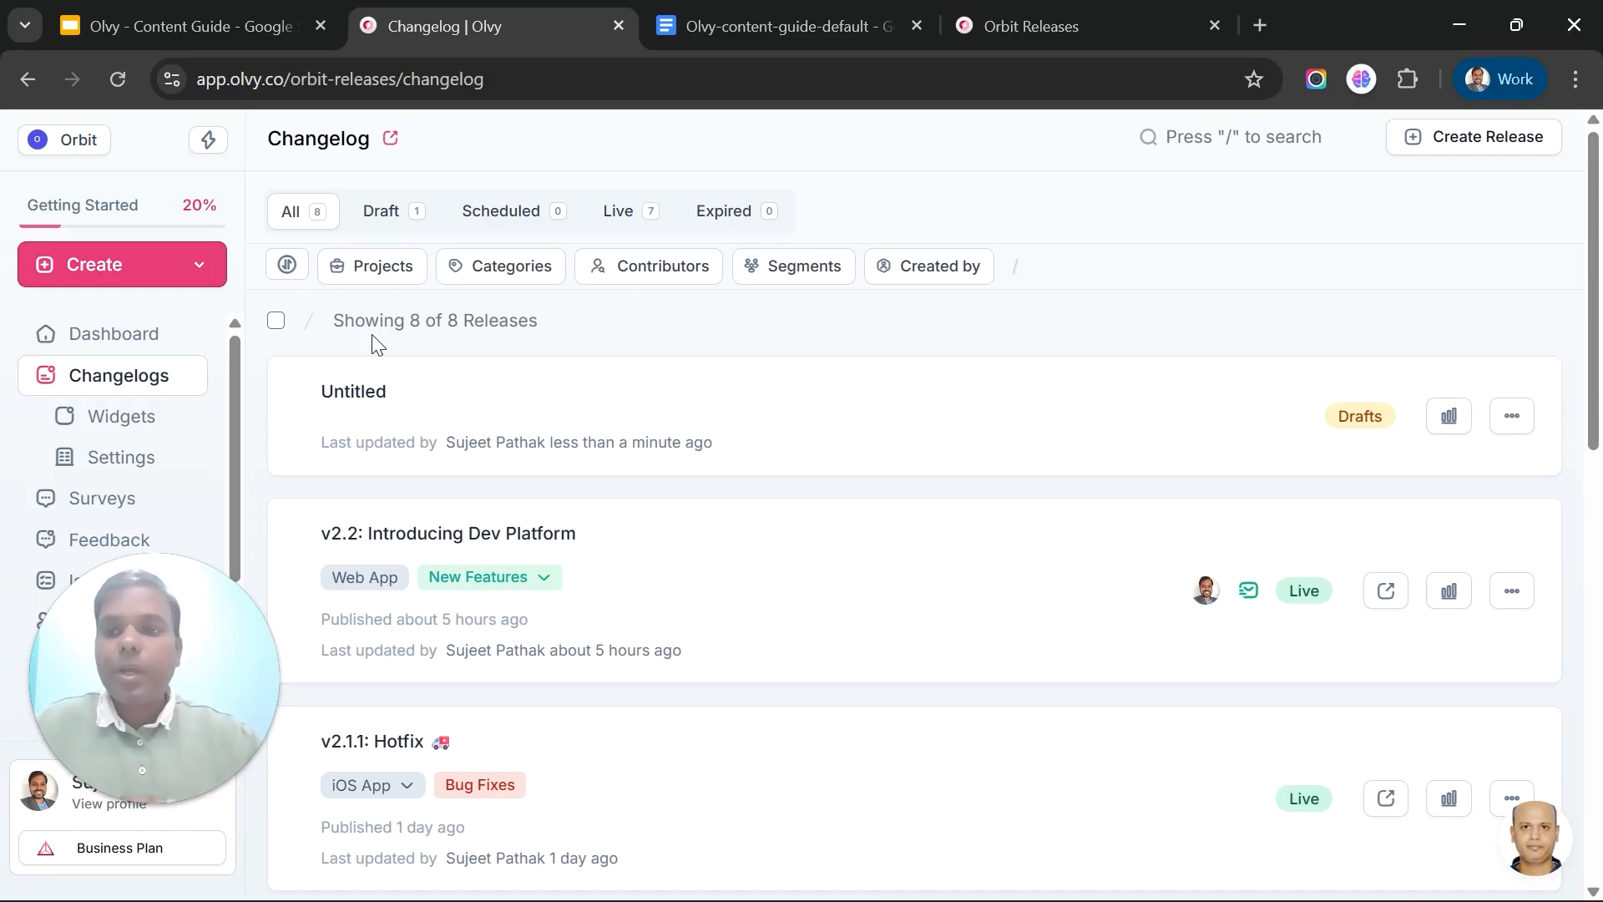
# Open the untitled draft release from the changelog list and look over its Shared Orbits and Chat Box content
pyautogui.click(355, 393)
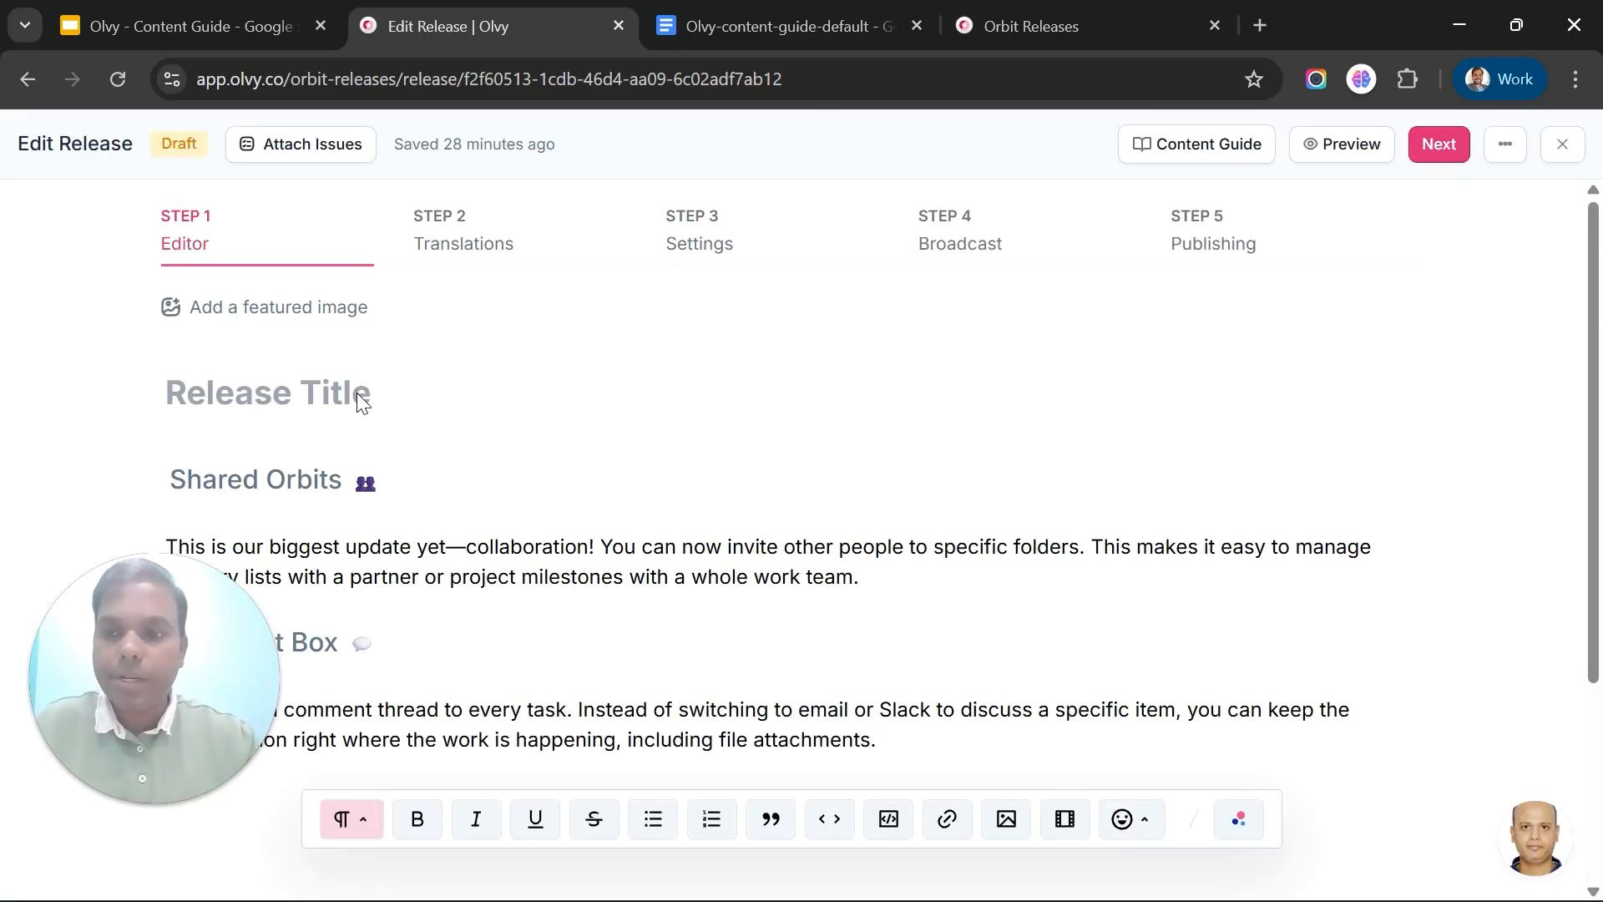
pyautogui.scroll(-4, 359, 394)
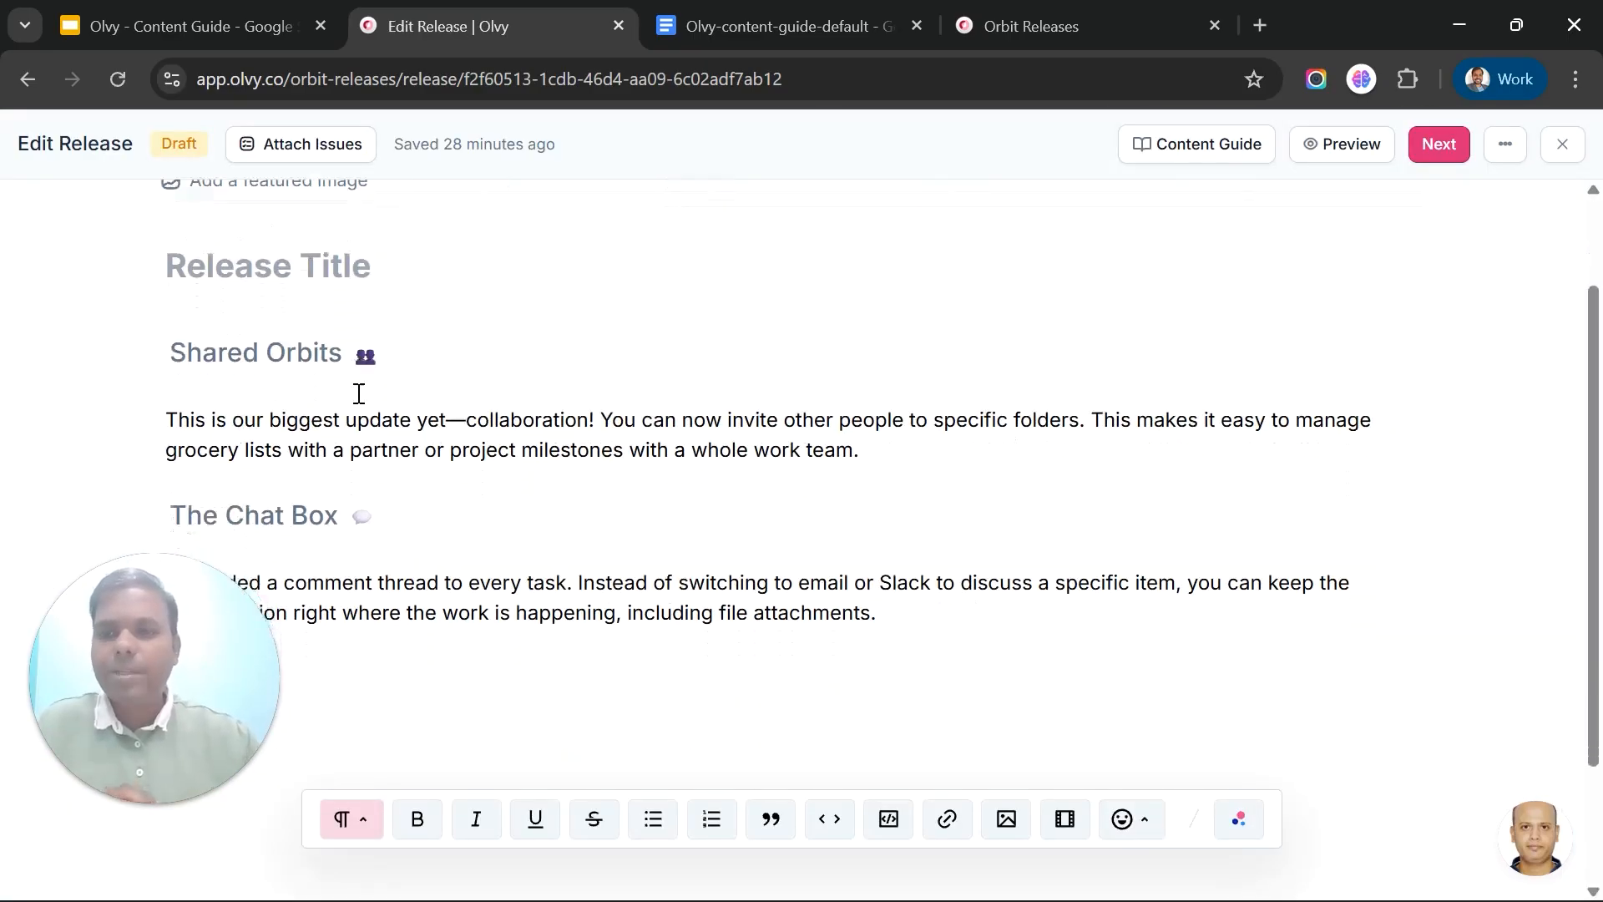
pyautogui.scroll(4, 359, 393)
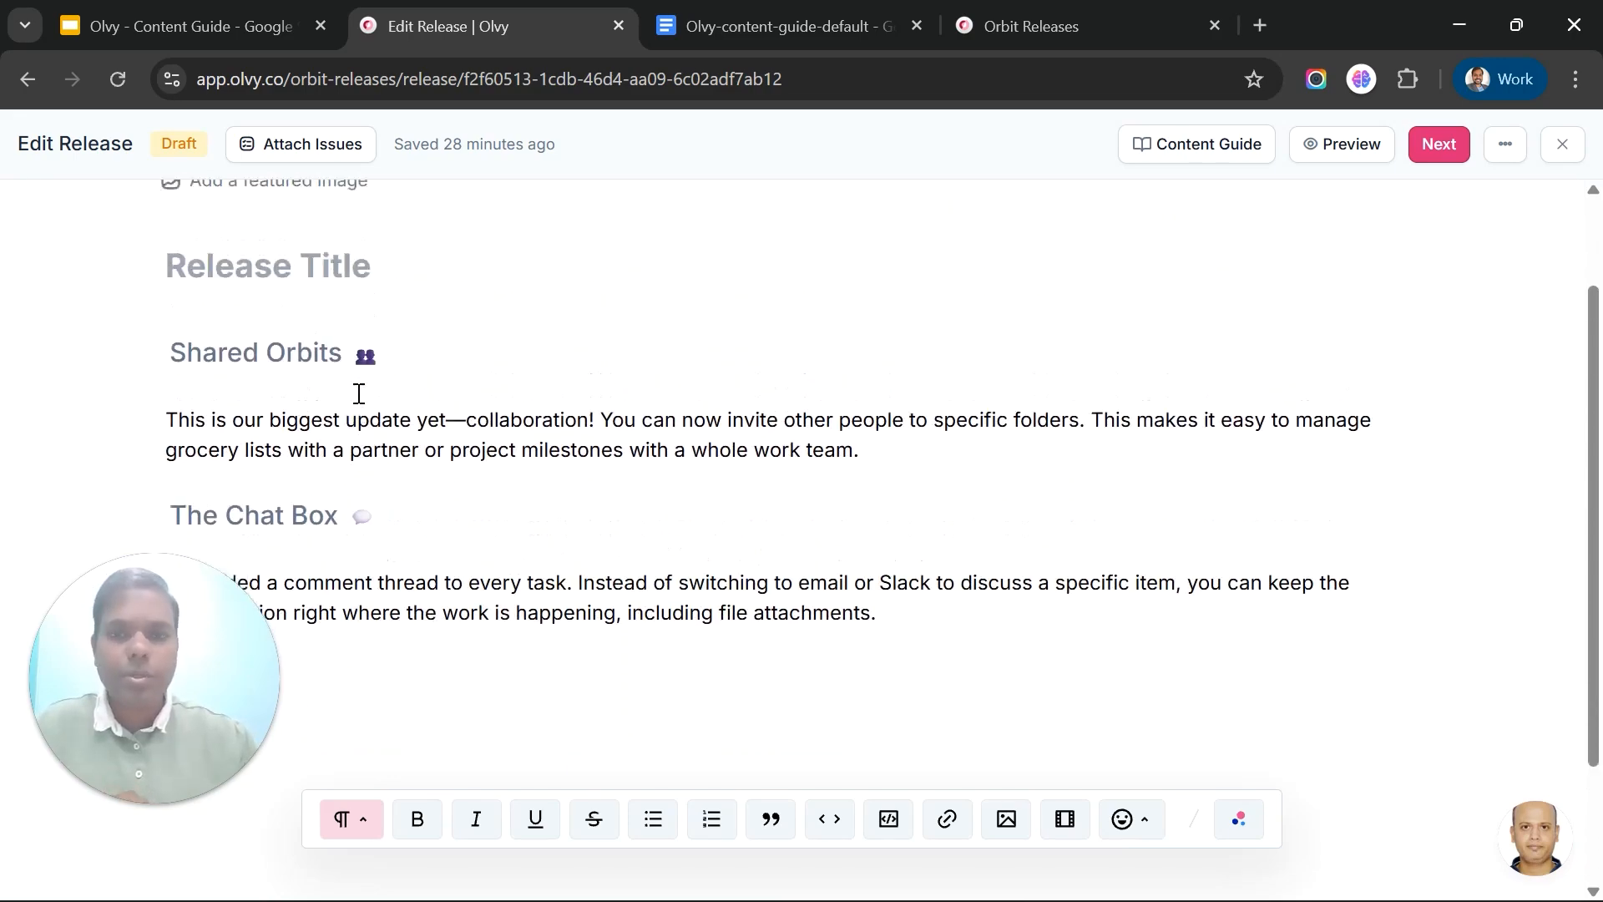
pyautogui.scroll(-2, 360, 397)
pyautogui.scroll(2, 360, 401)
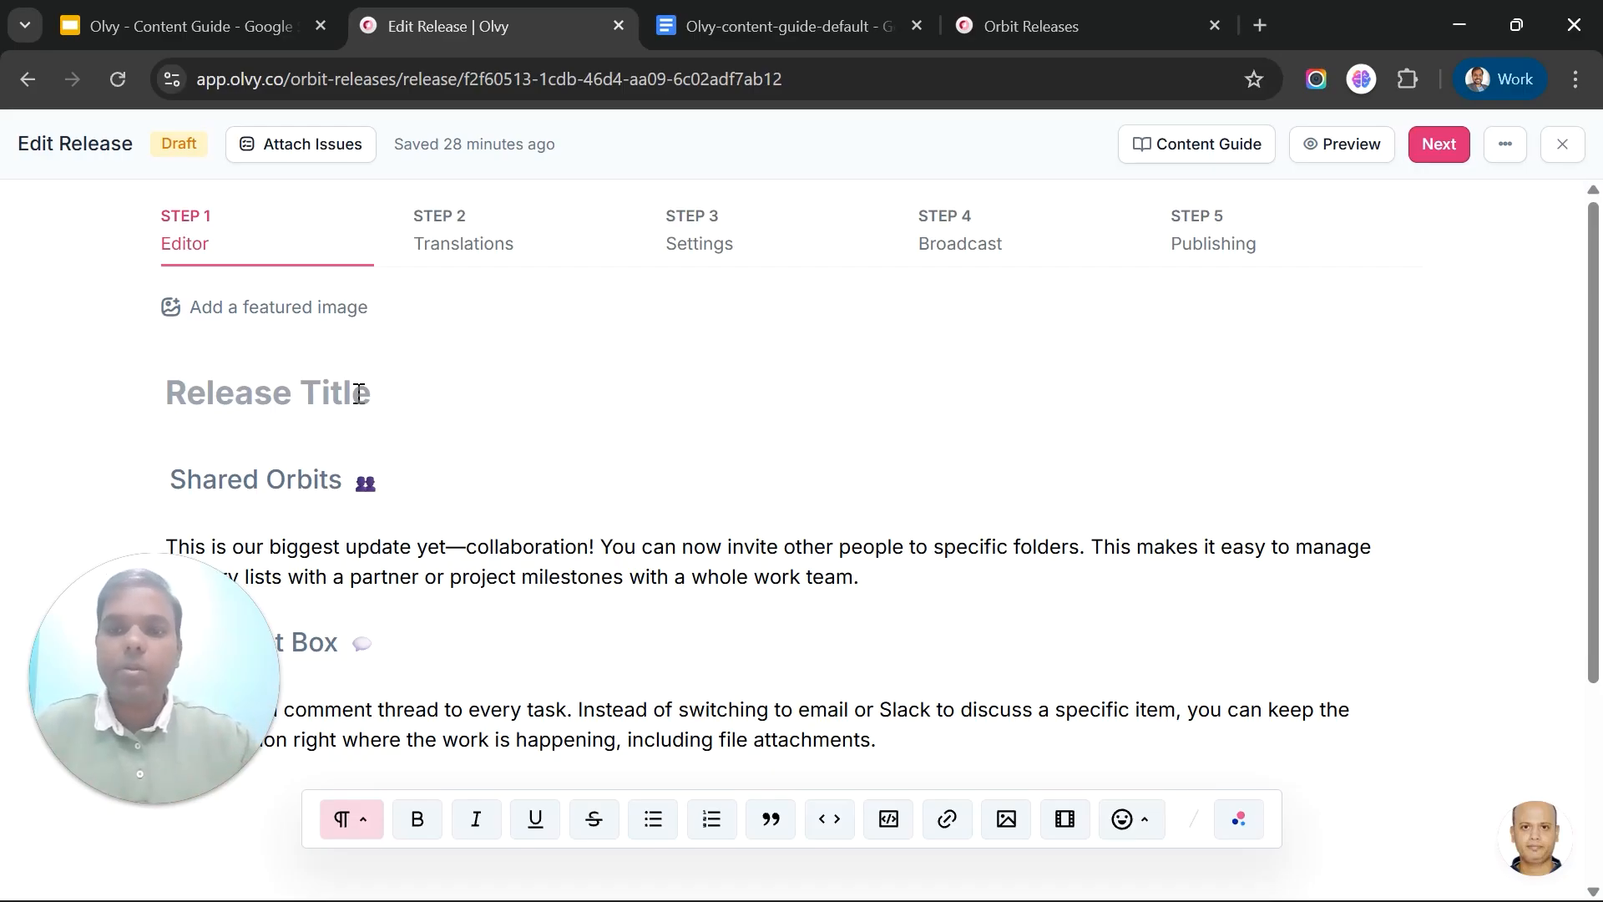
pyautogui.click(144, 718)
pyautogui.moveTo(142, 708); pyautogui.dragTo(867, 775)
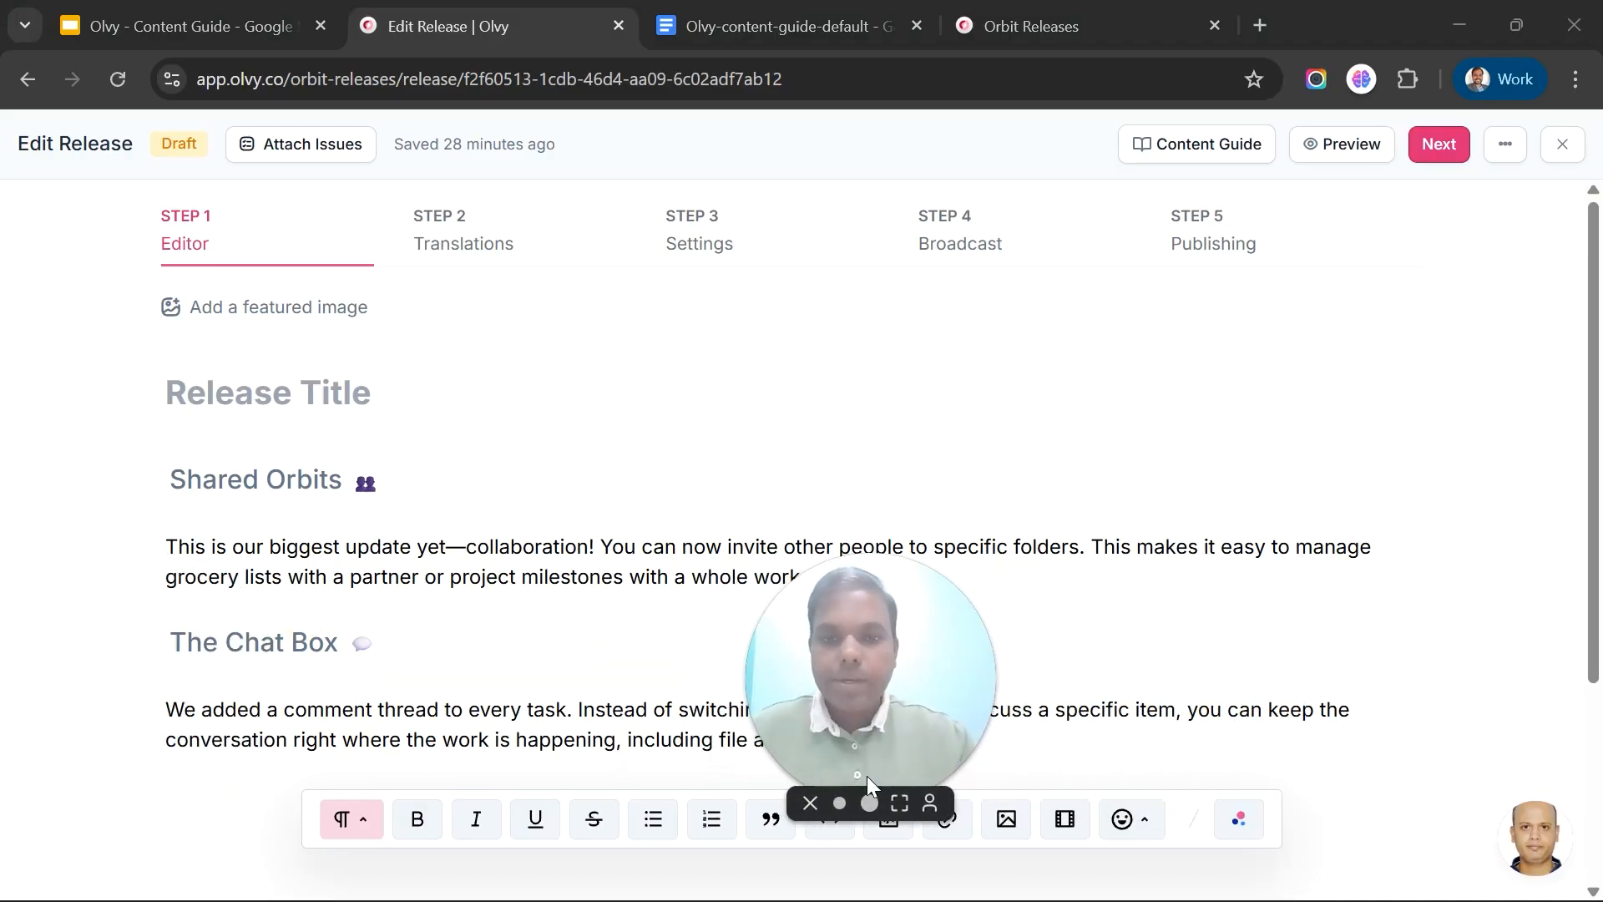
pyautogui.moveTo(794, 655); pyautogui.dragTo(78, 193)
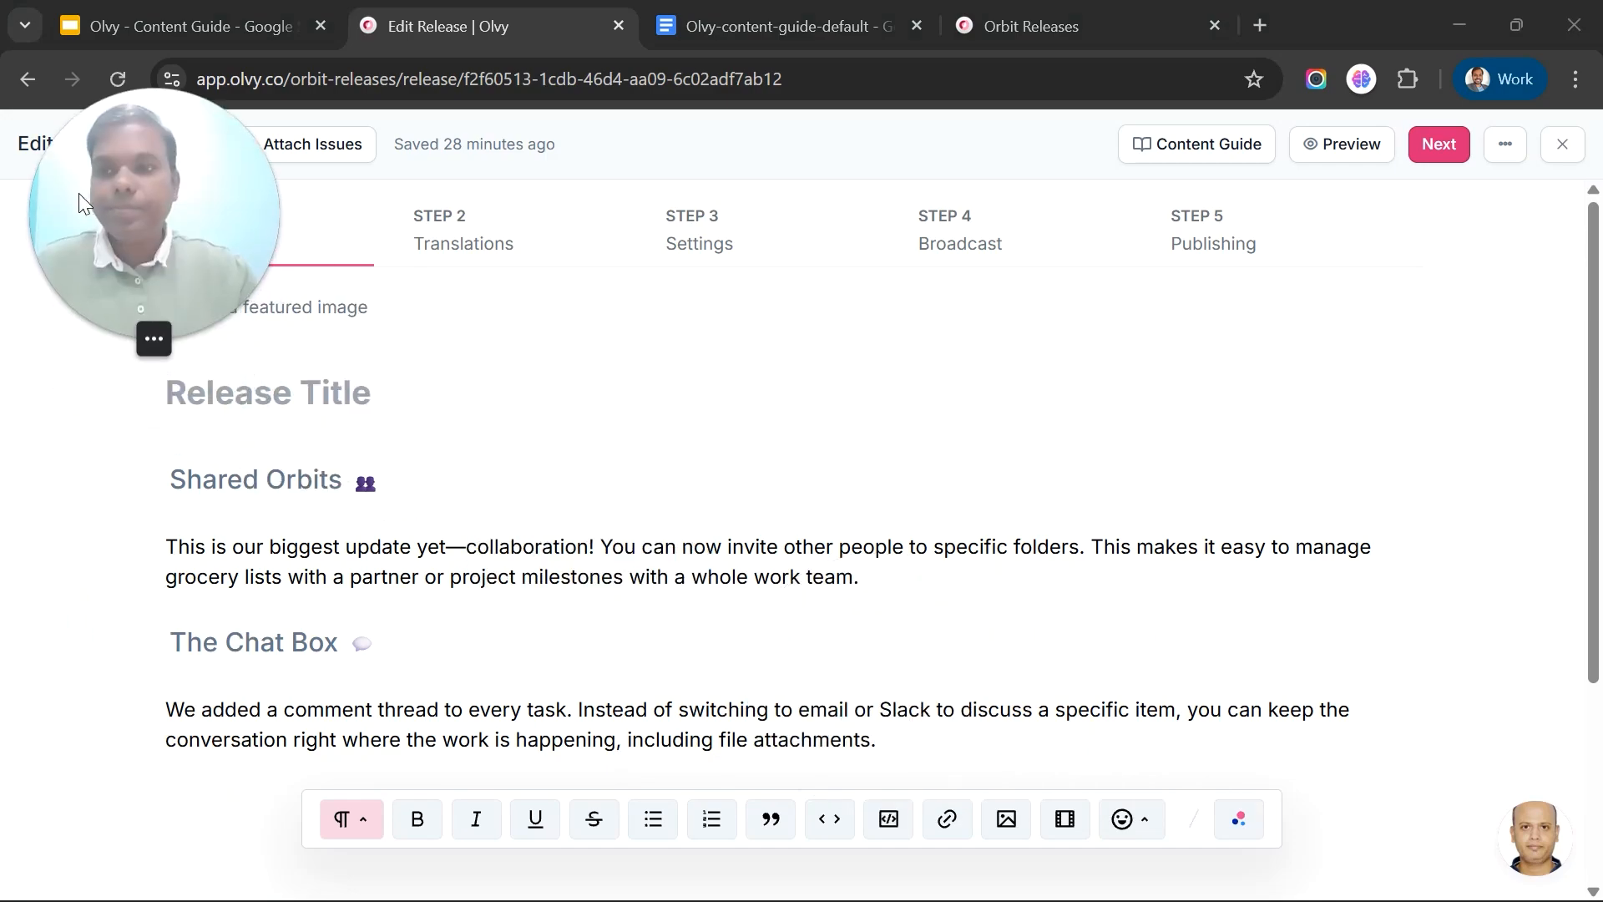
# Show the content guide beside the draft release and read it from Tone of Voice through Best Practices
pyautogui.click(1173, 154)
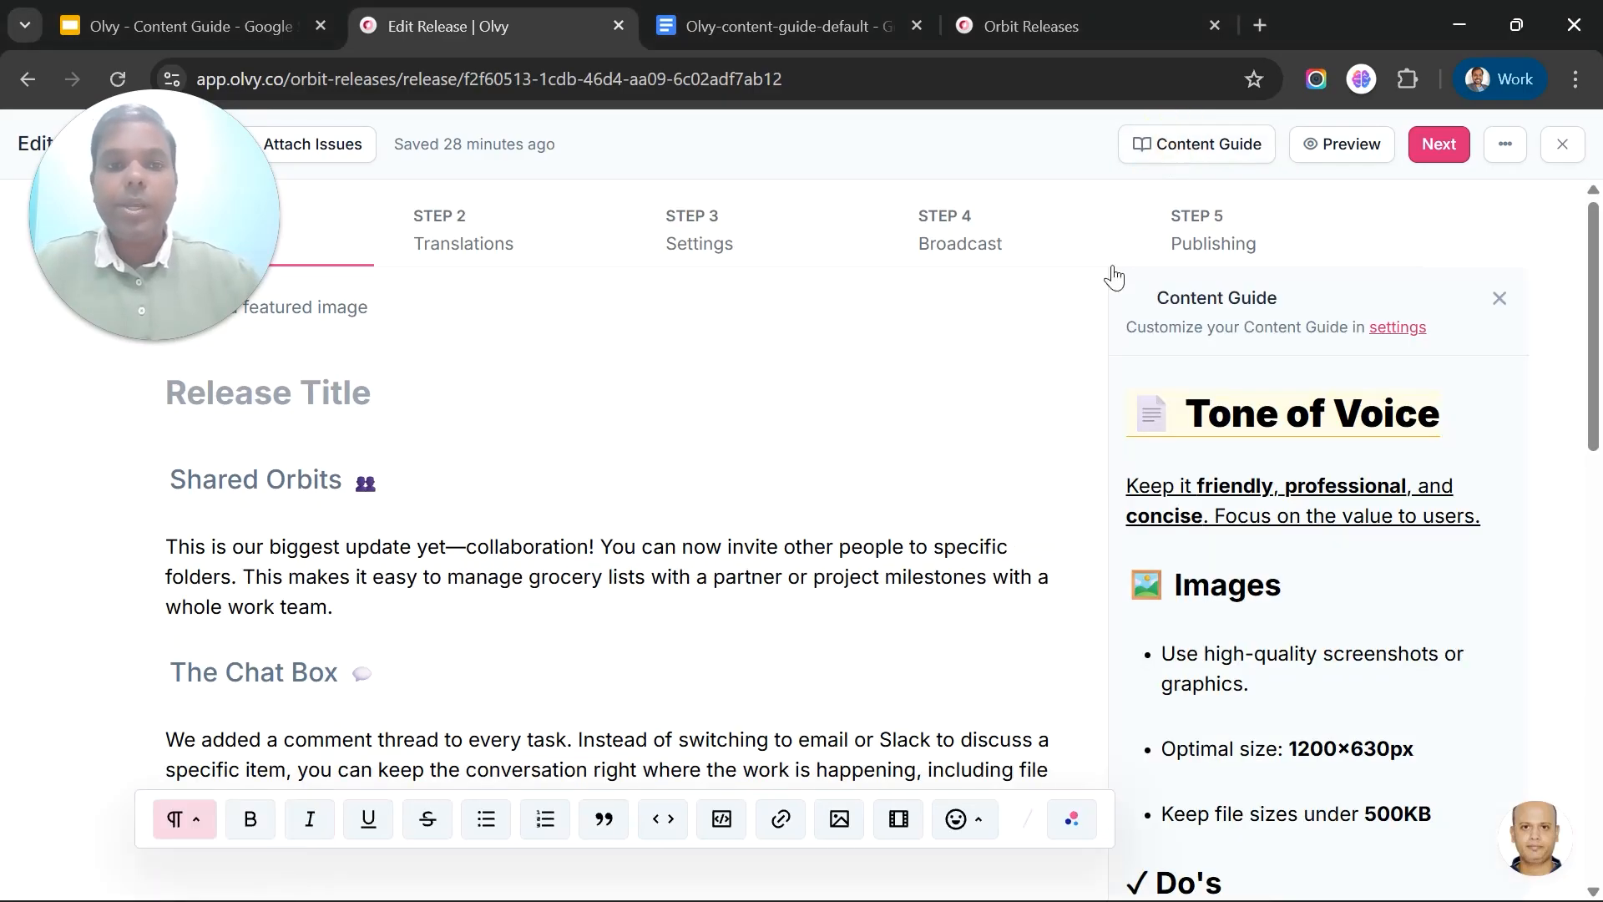
pyautogui.click(437, 466)
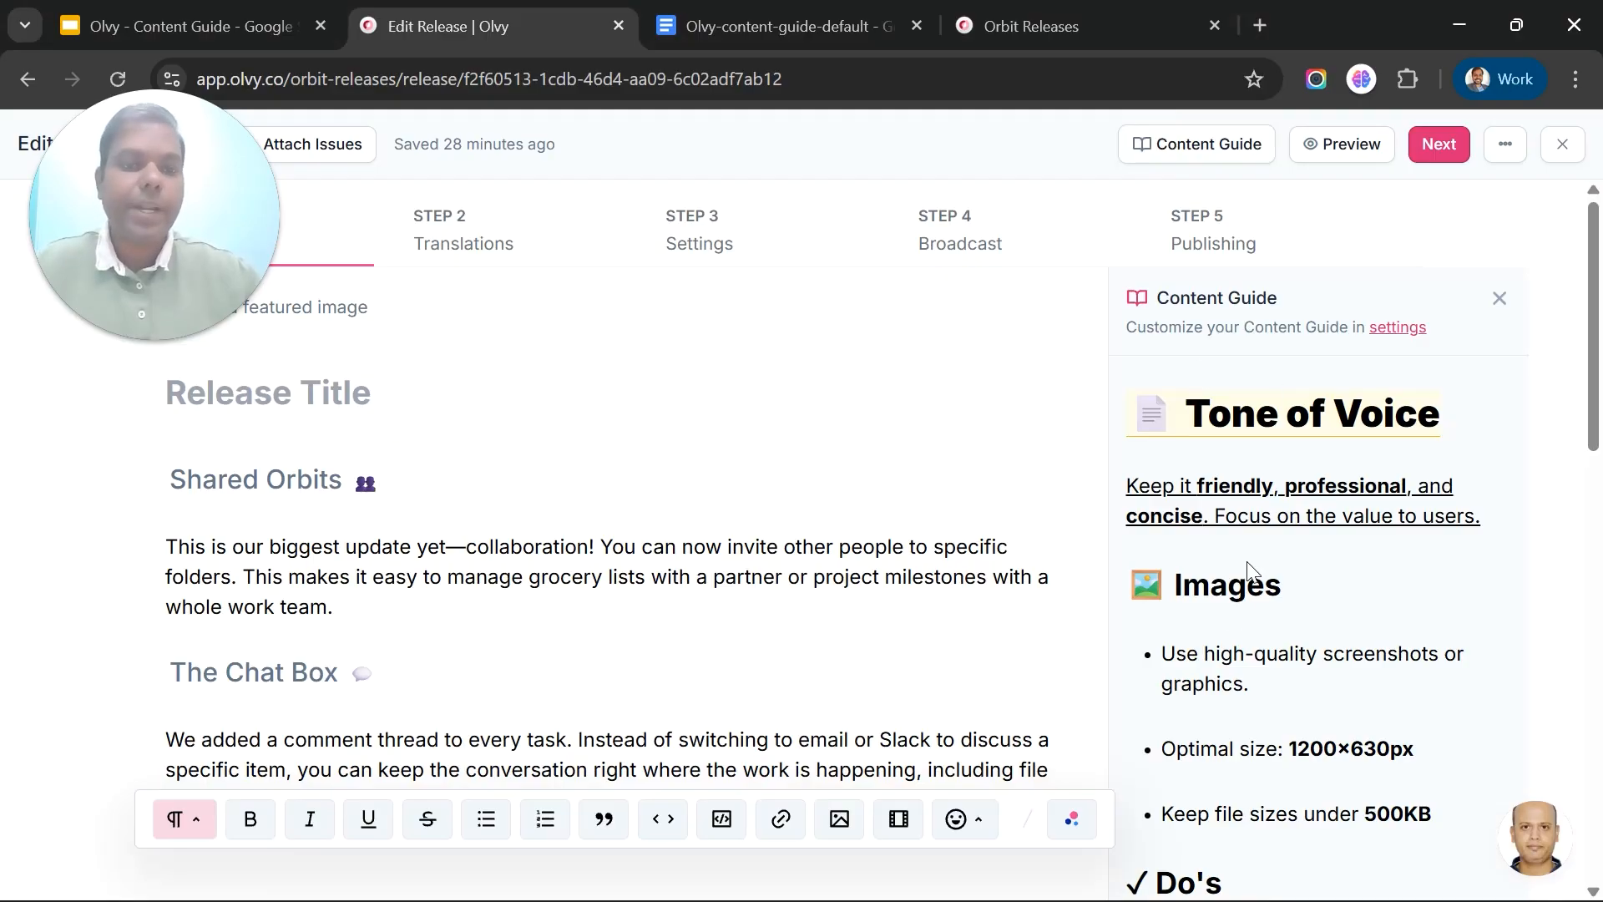
pyautogui.scroll(-2, 1210, 643)
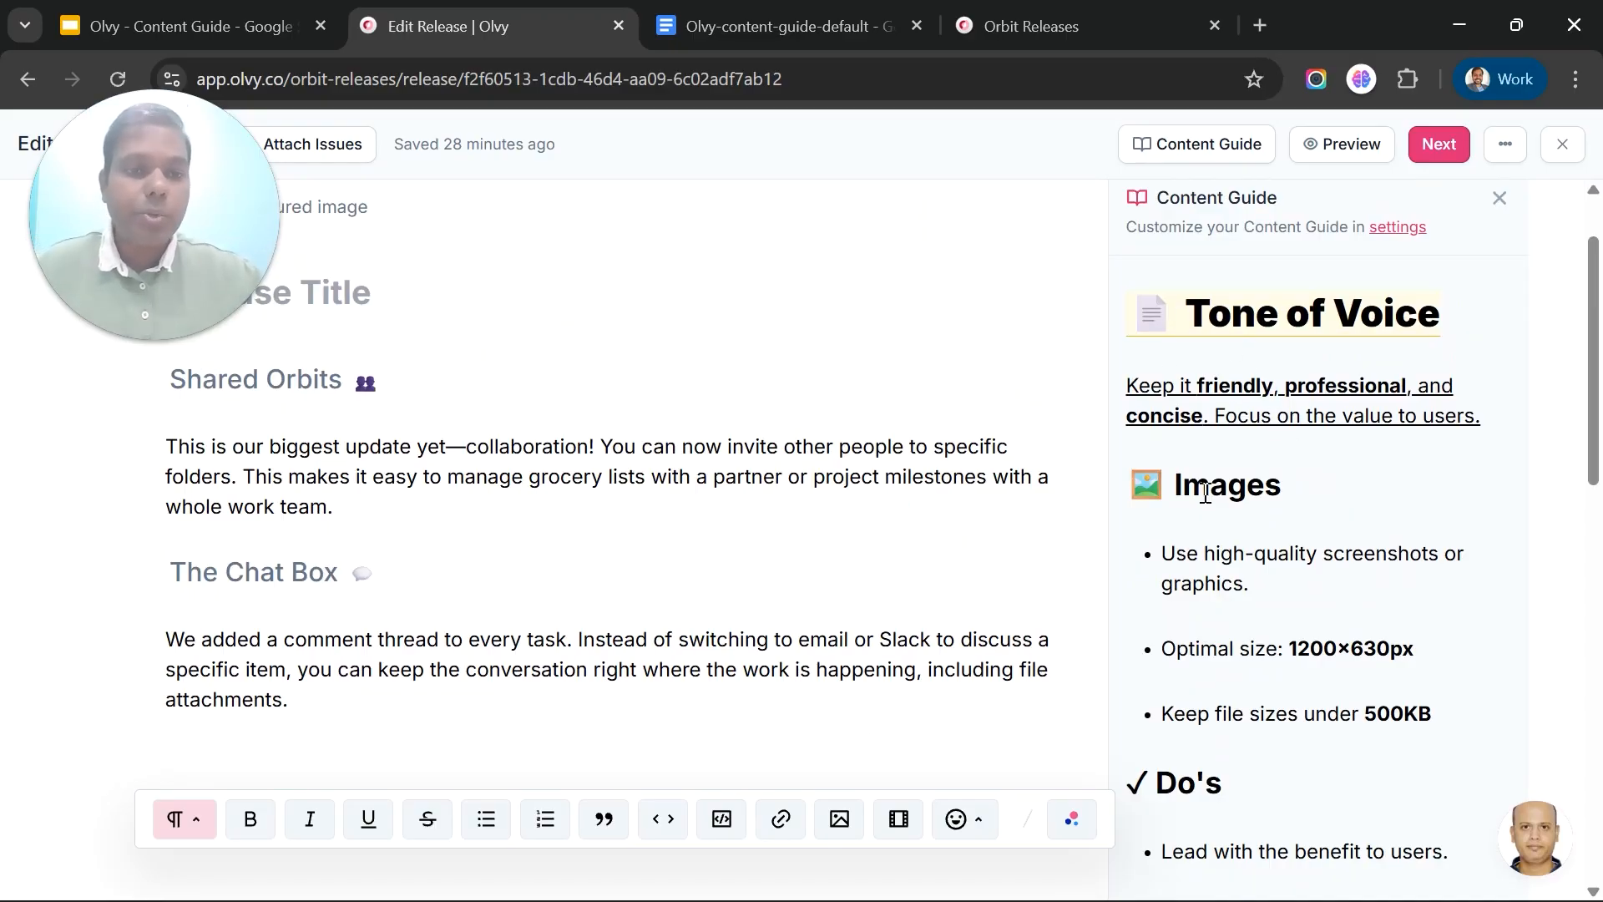
pyautogui.scroll(-2, 1178, 645)
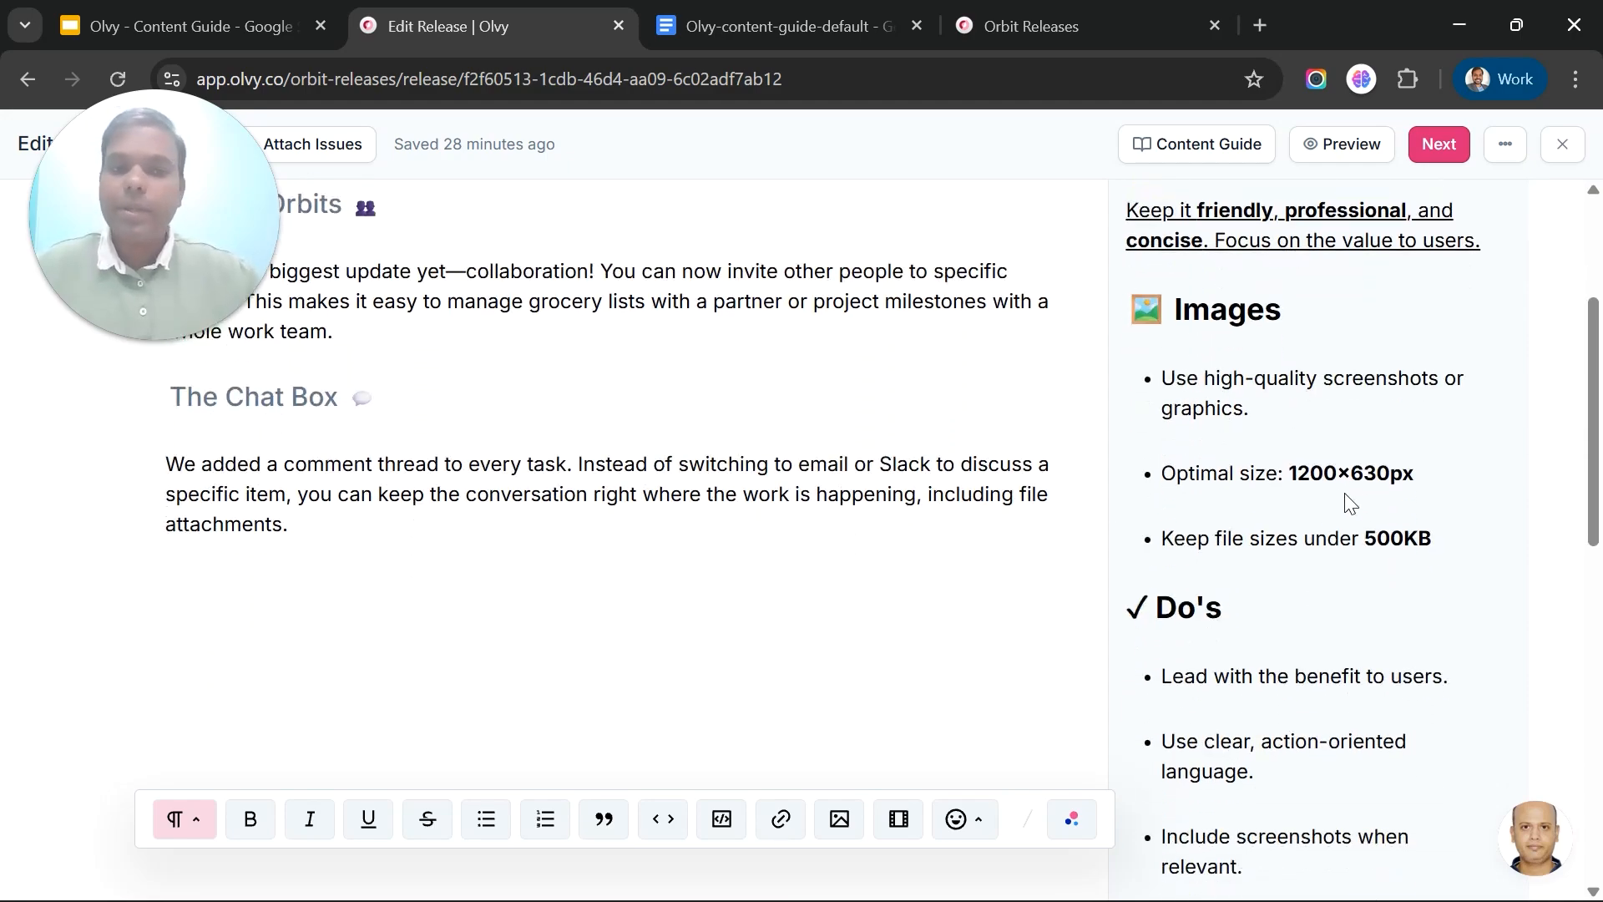
pyautogui.scroll(-1, 1380, 572)
pyautogui.scroll(-1, 1348, 449)
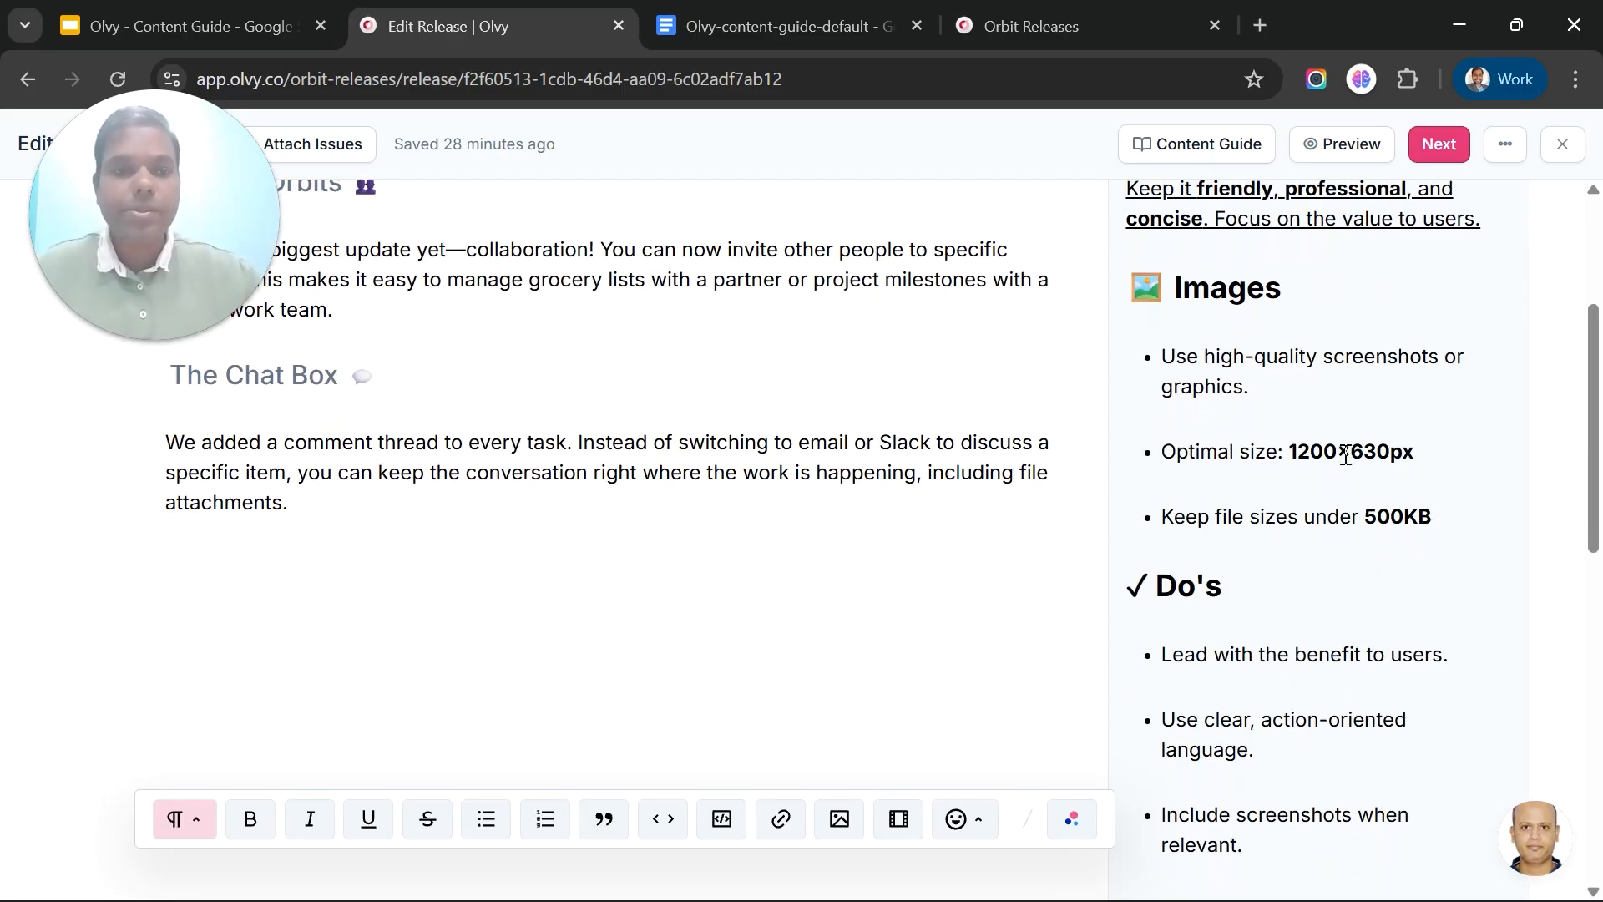
pyautogui.scroll(-3, 1274, 451)
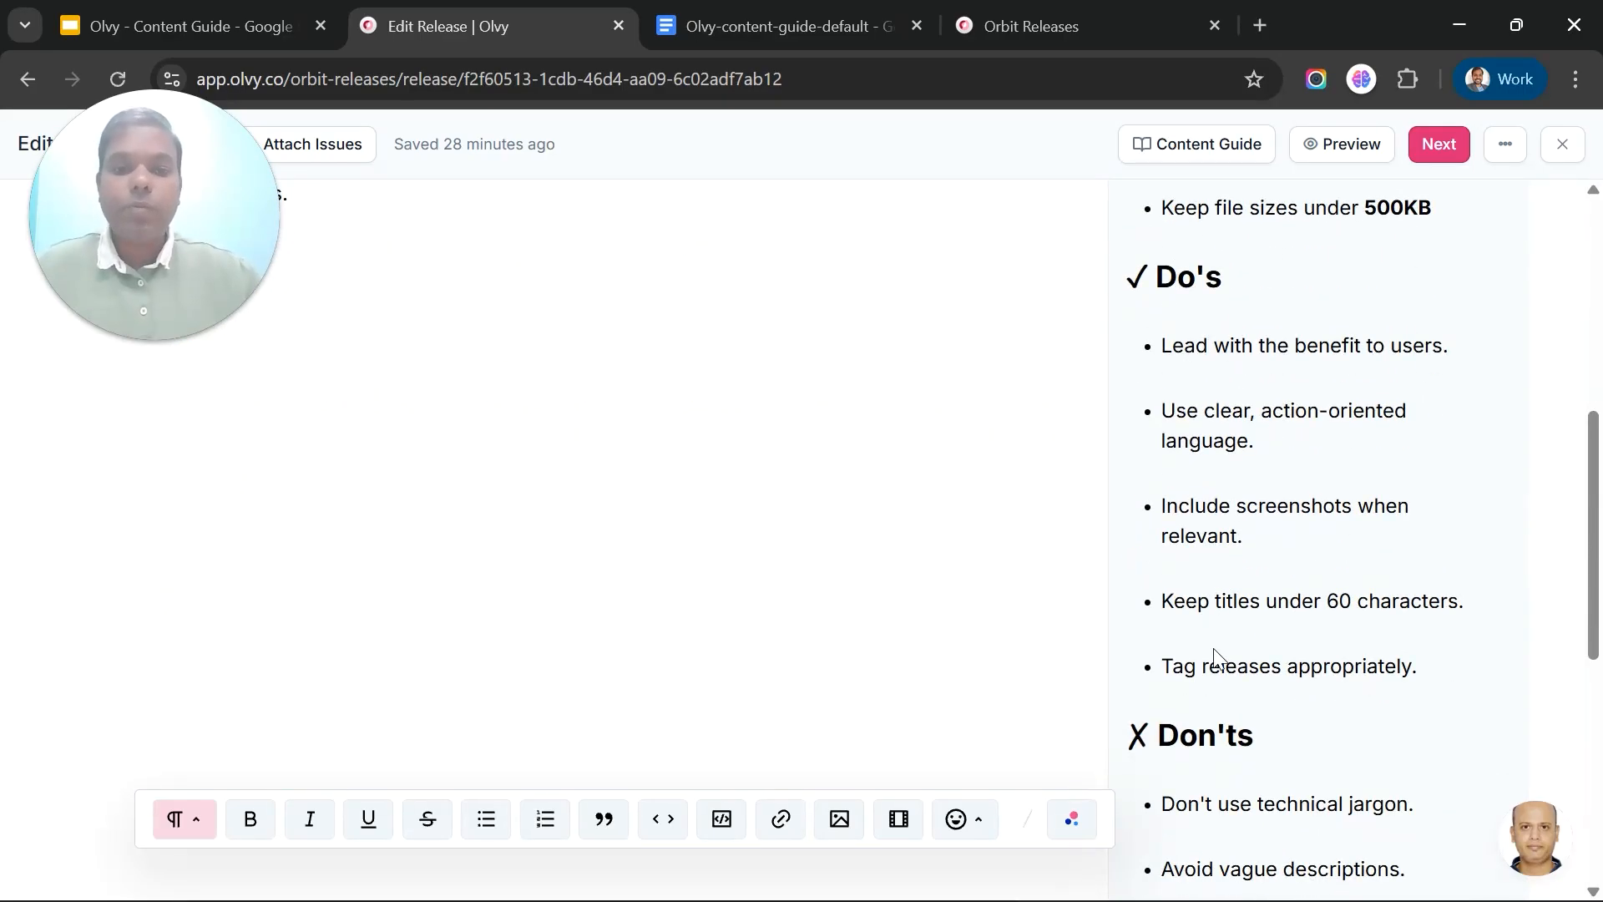
pyautogui.scroll(-2, 1217, 660)
pyautogui.scroll(-2, 1220, 608)
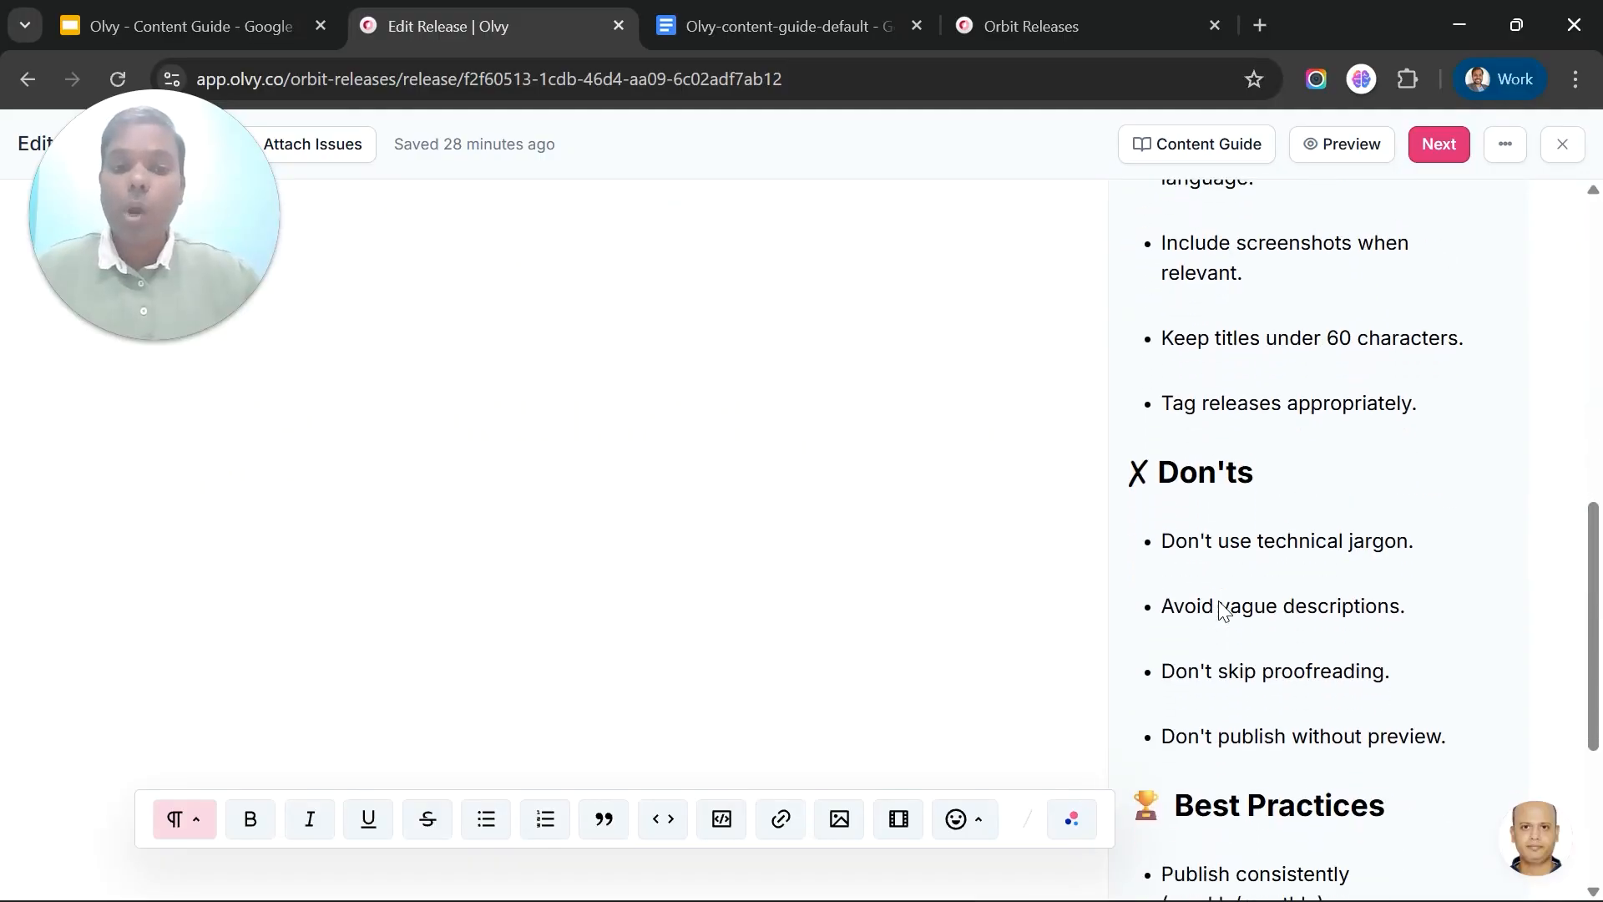
pyautogui.scroll(-3, 1219, 601)
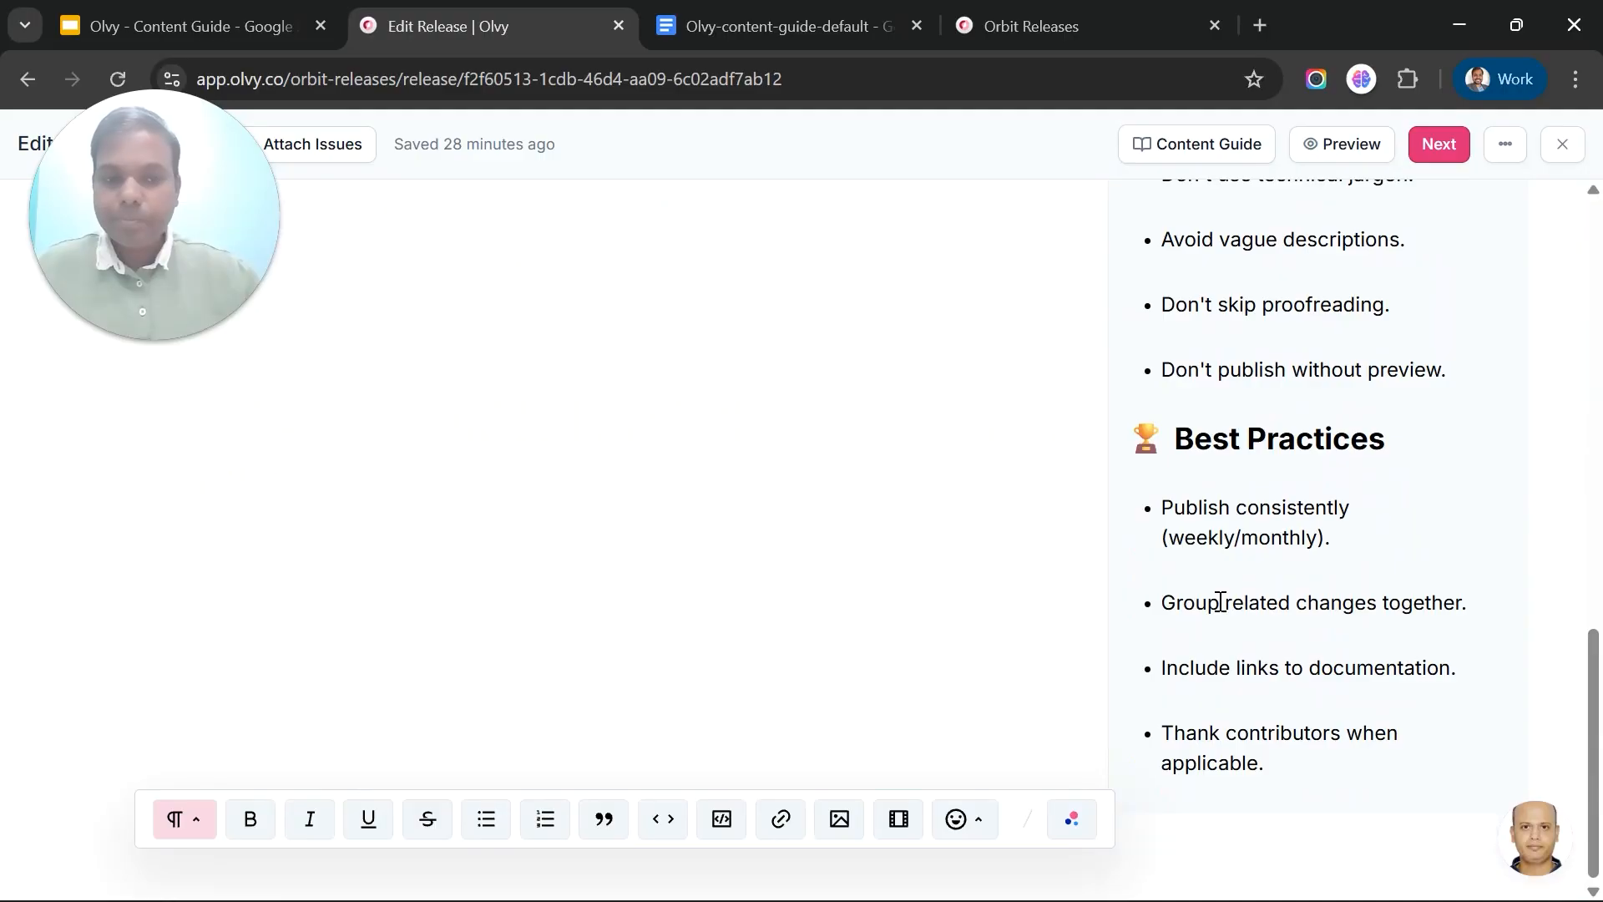
pyautogui.scroll(15, 1219, 601)
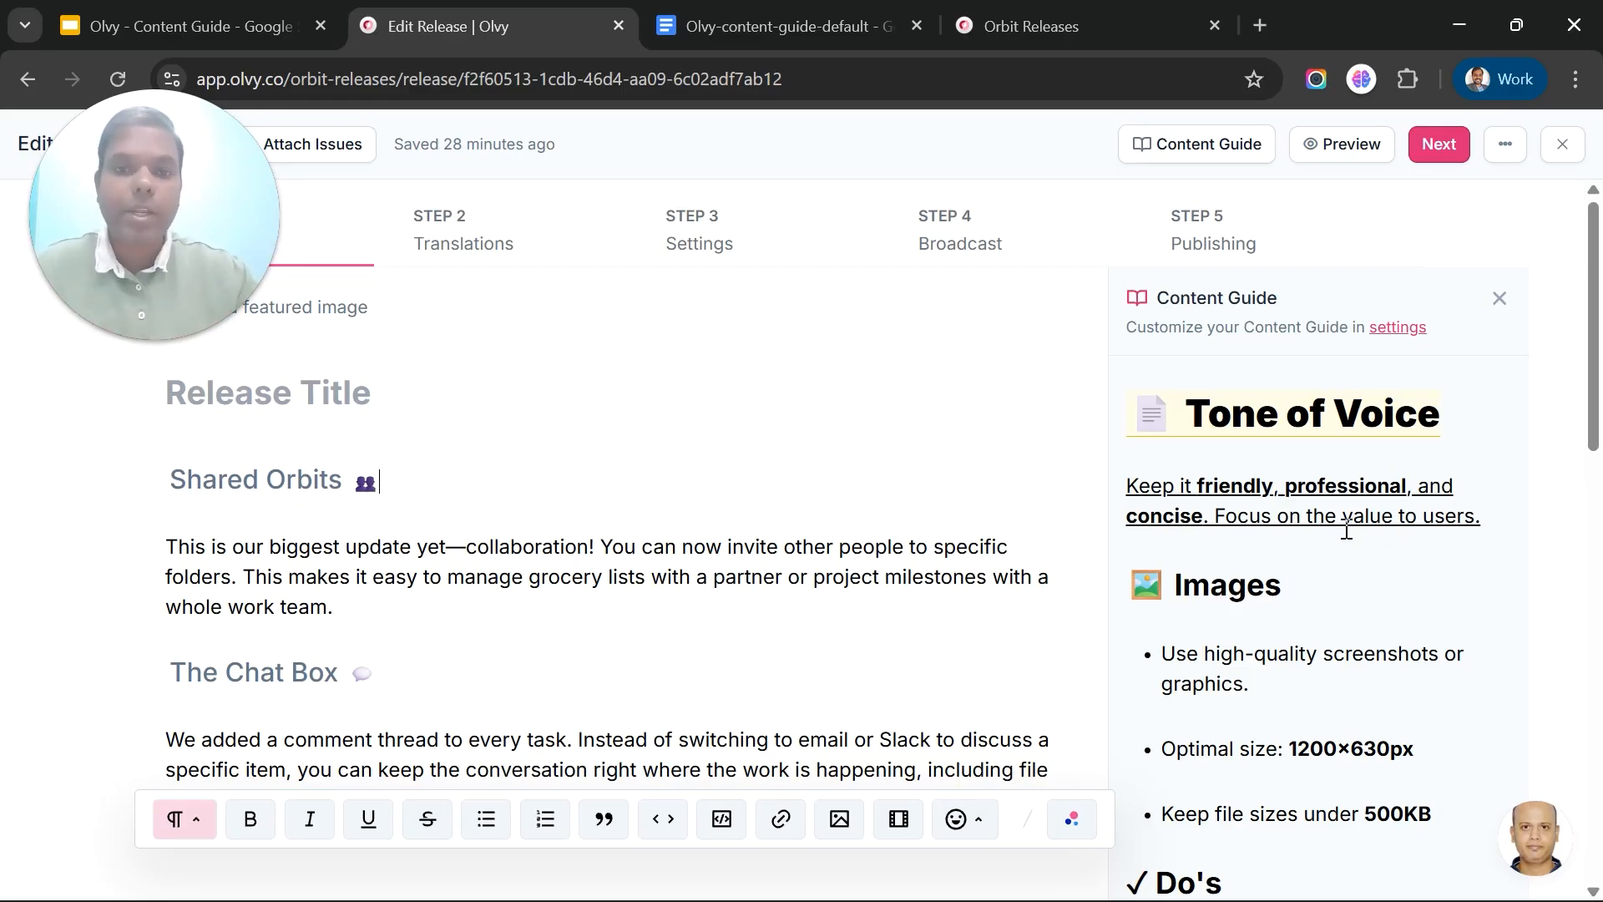
# Compare the draft's Shared Orbits and Chat Box paragraphs with the content guide's writing rules, and close the guide
pyautogui.click(721, 544)
pyautogui.scroll(-1, 719, 535)
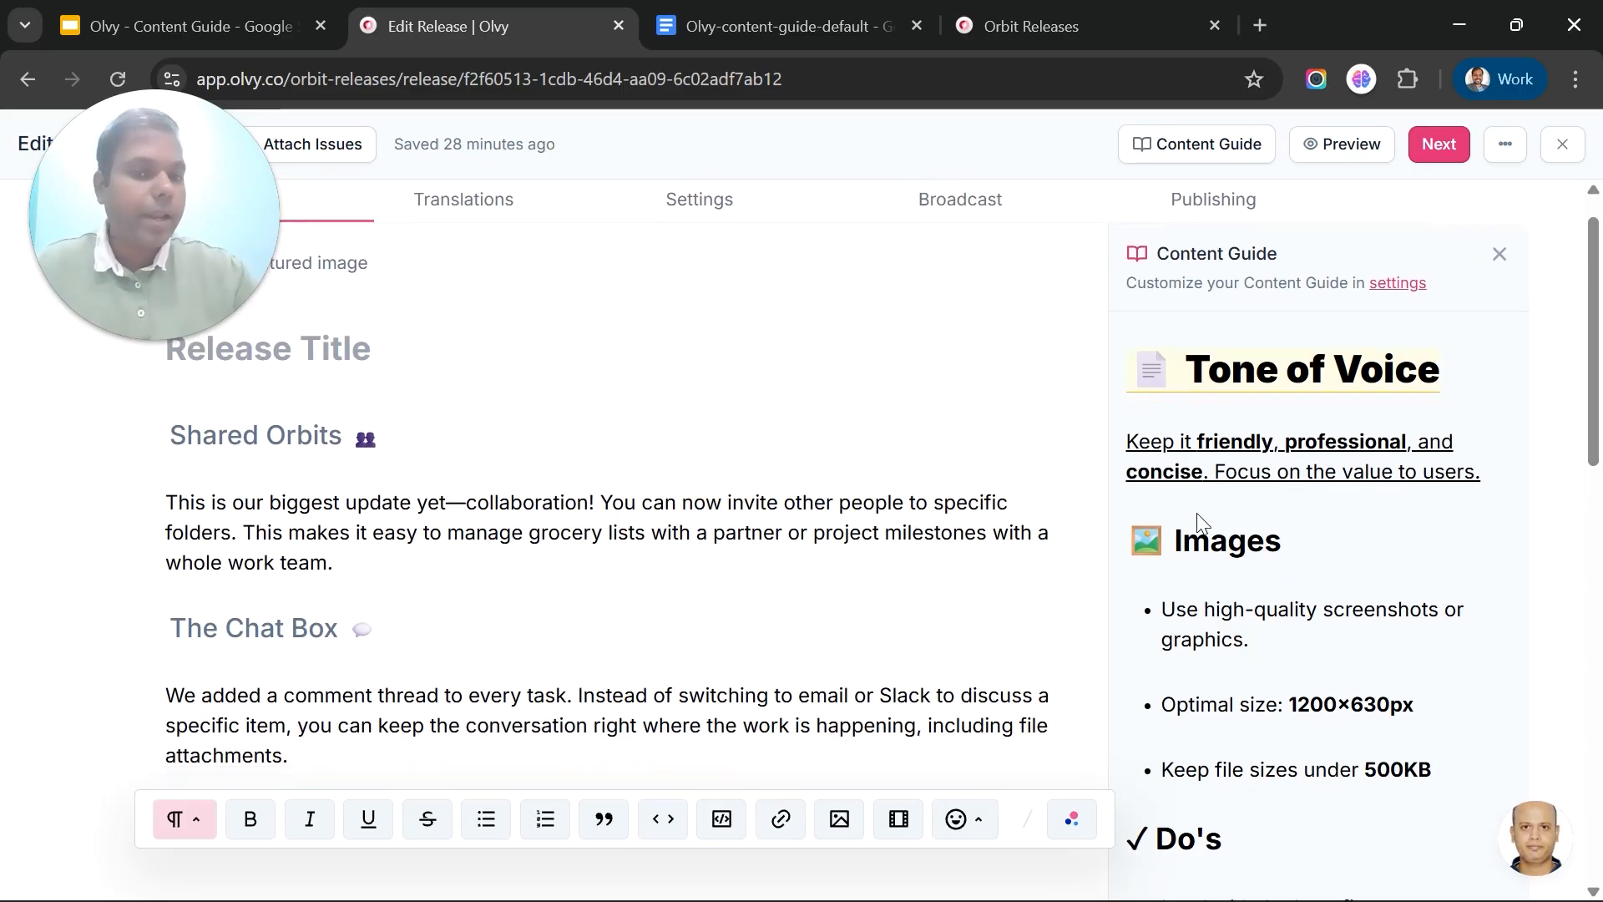
pyautogui.scroll(-3, 829, 576)
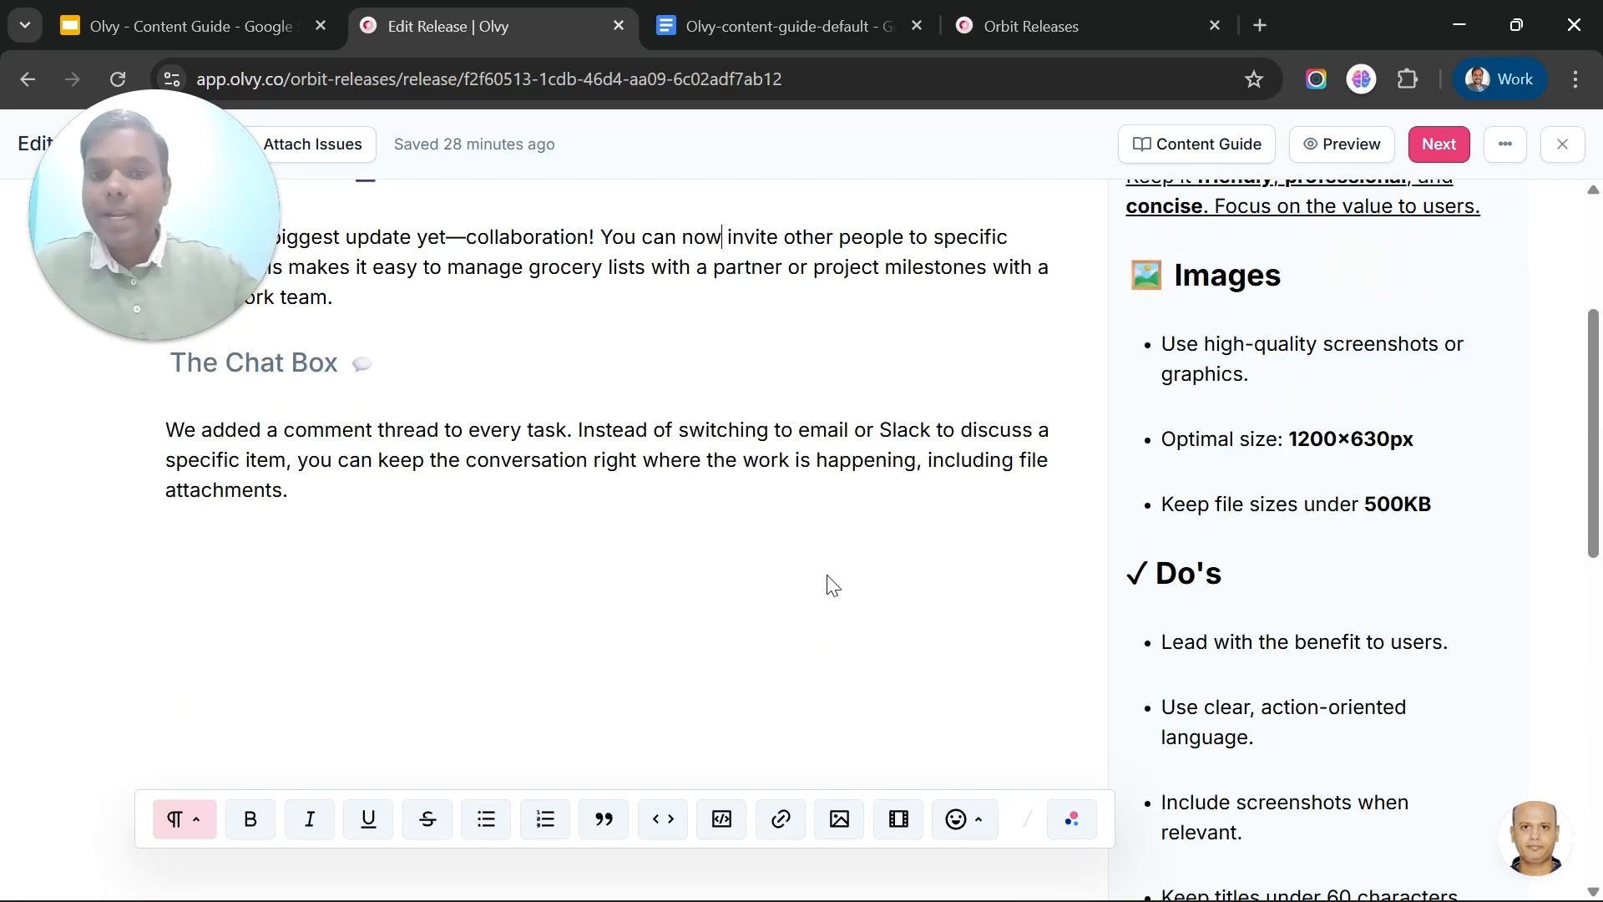
pyautogui.click(411, 426)
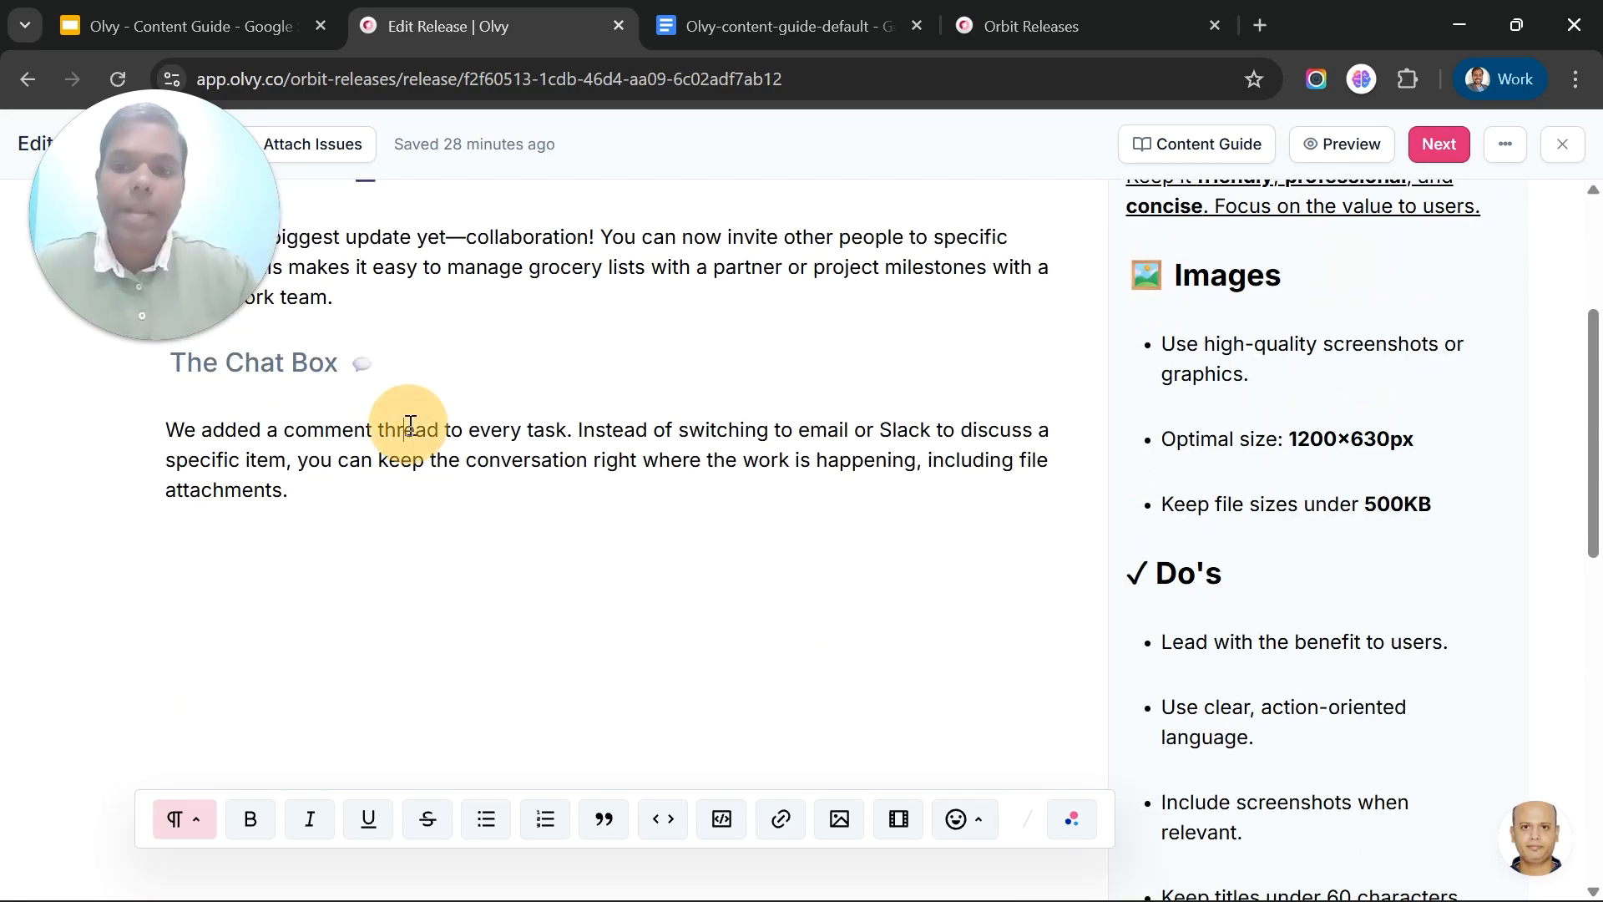
pyautogui.scroll(3, 410, 426)
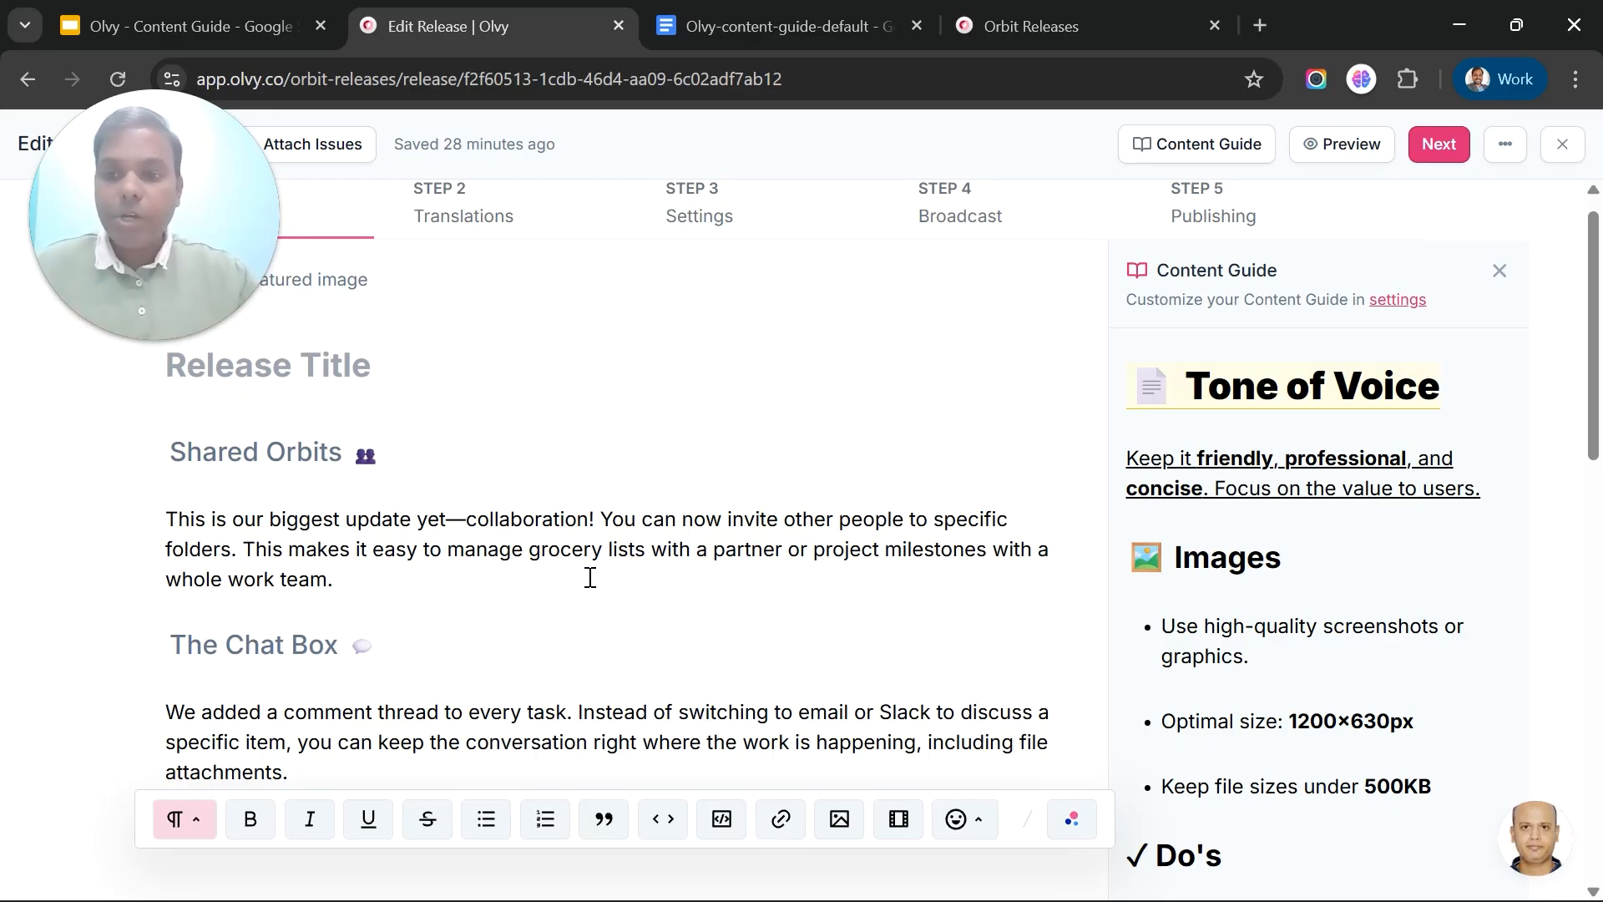
pyautogui.scroll(-1, 590, 578)
pyautogui.click(382, 548)
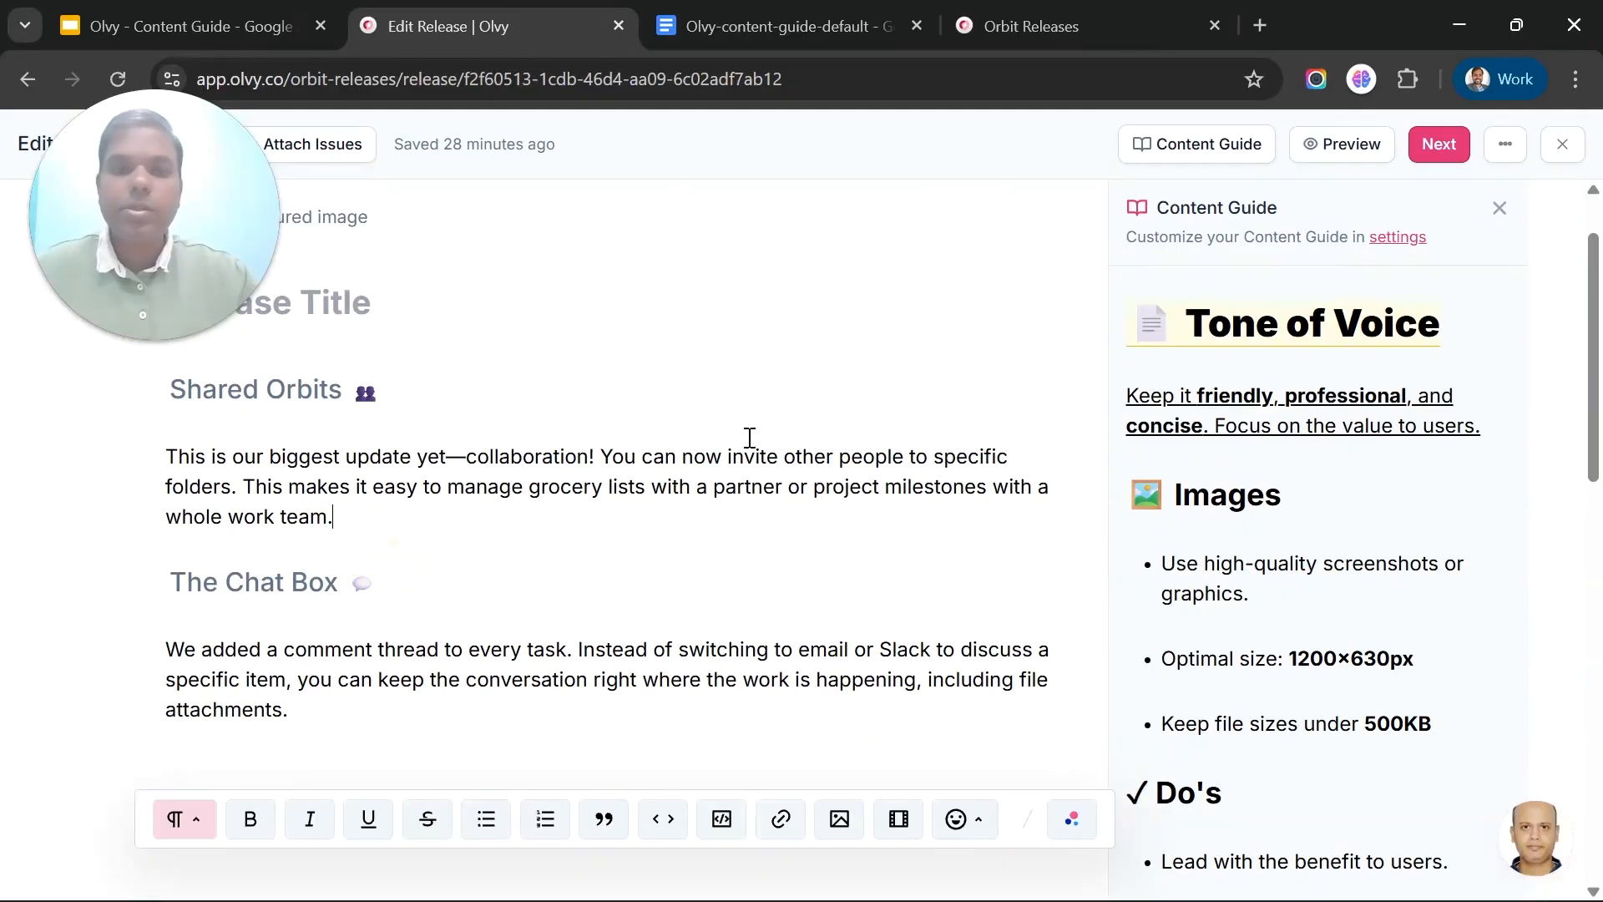
pyautogui.click(1500, 211)
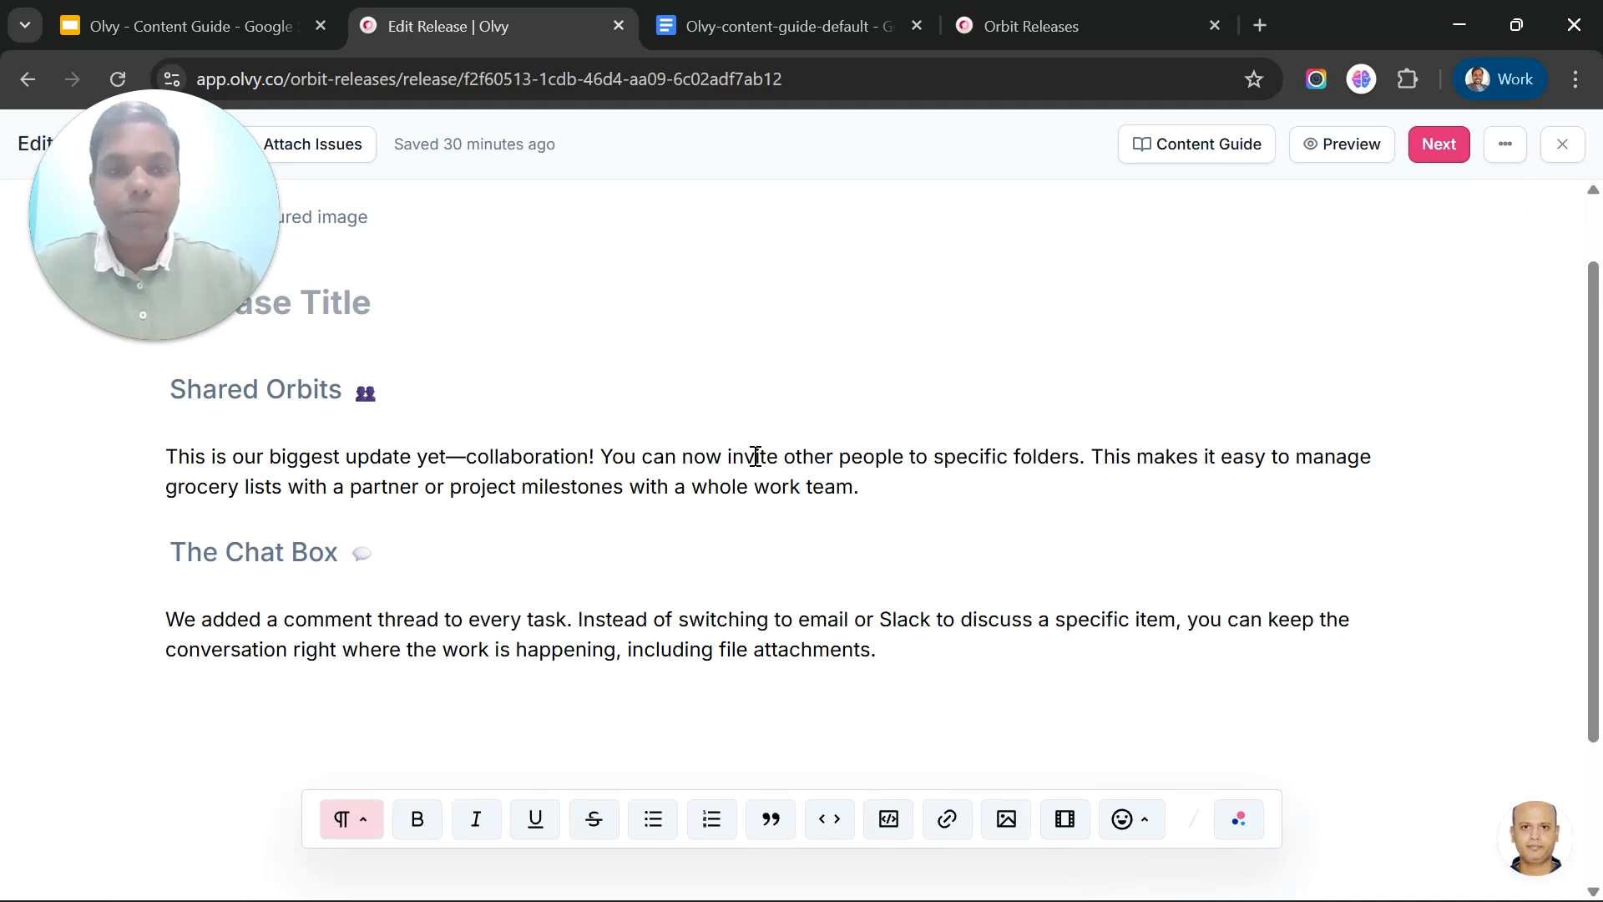
# Reopen the content guide beside the draft, skim its Images, Do's and Don'ts sections, and hide it again
pyautogui.scroll(1, 755, 456)
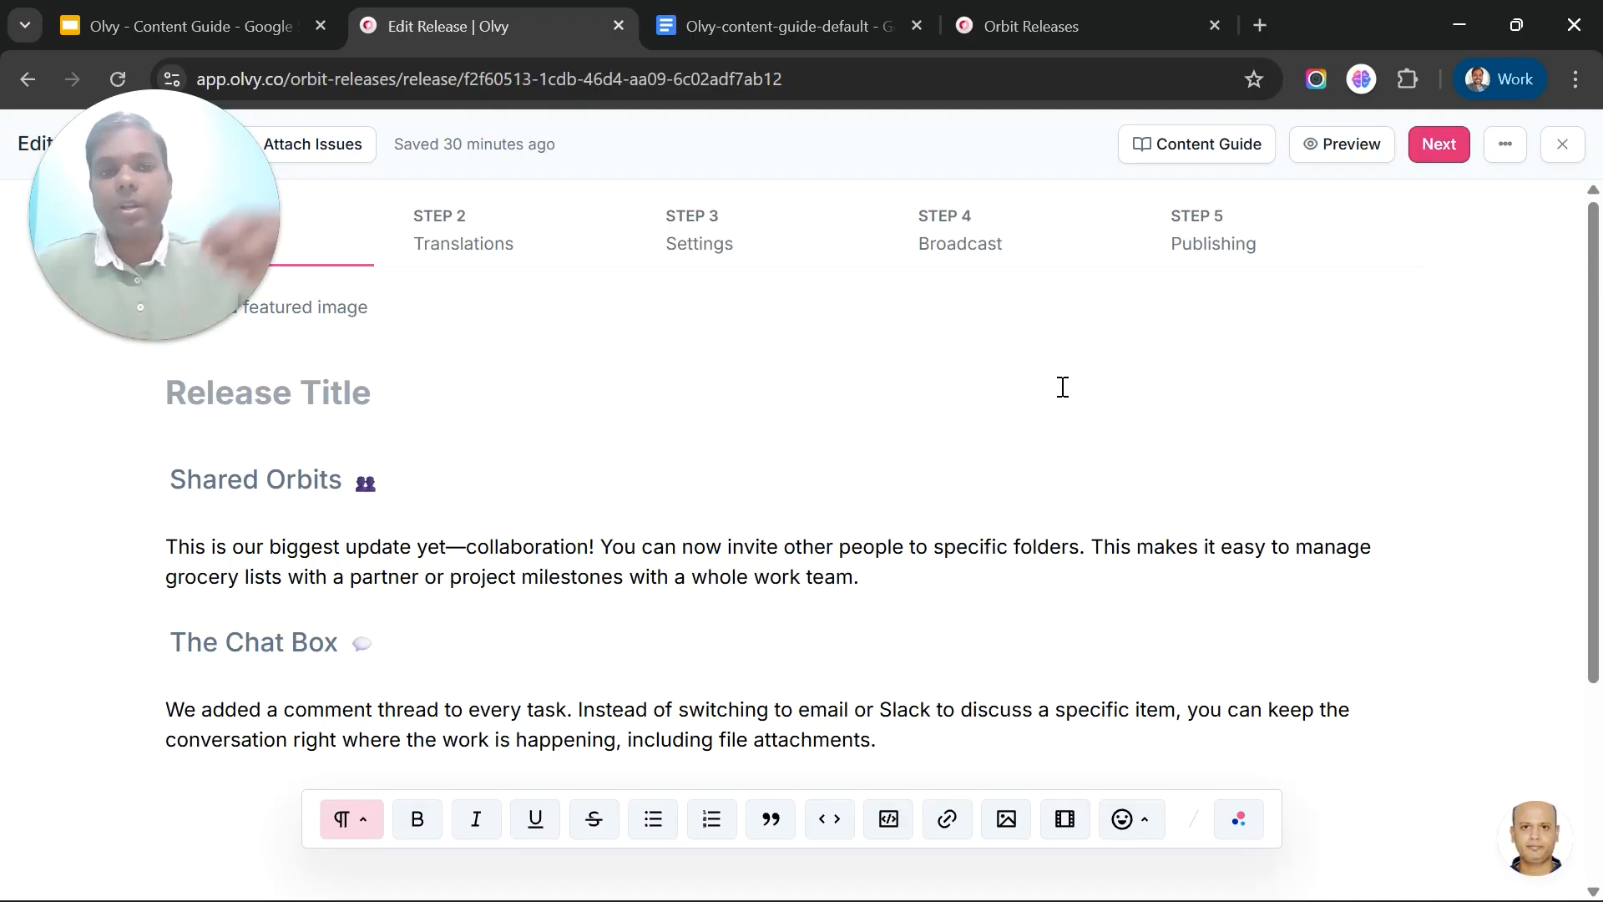
pyautogui.click(1203, 150)
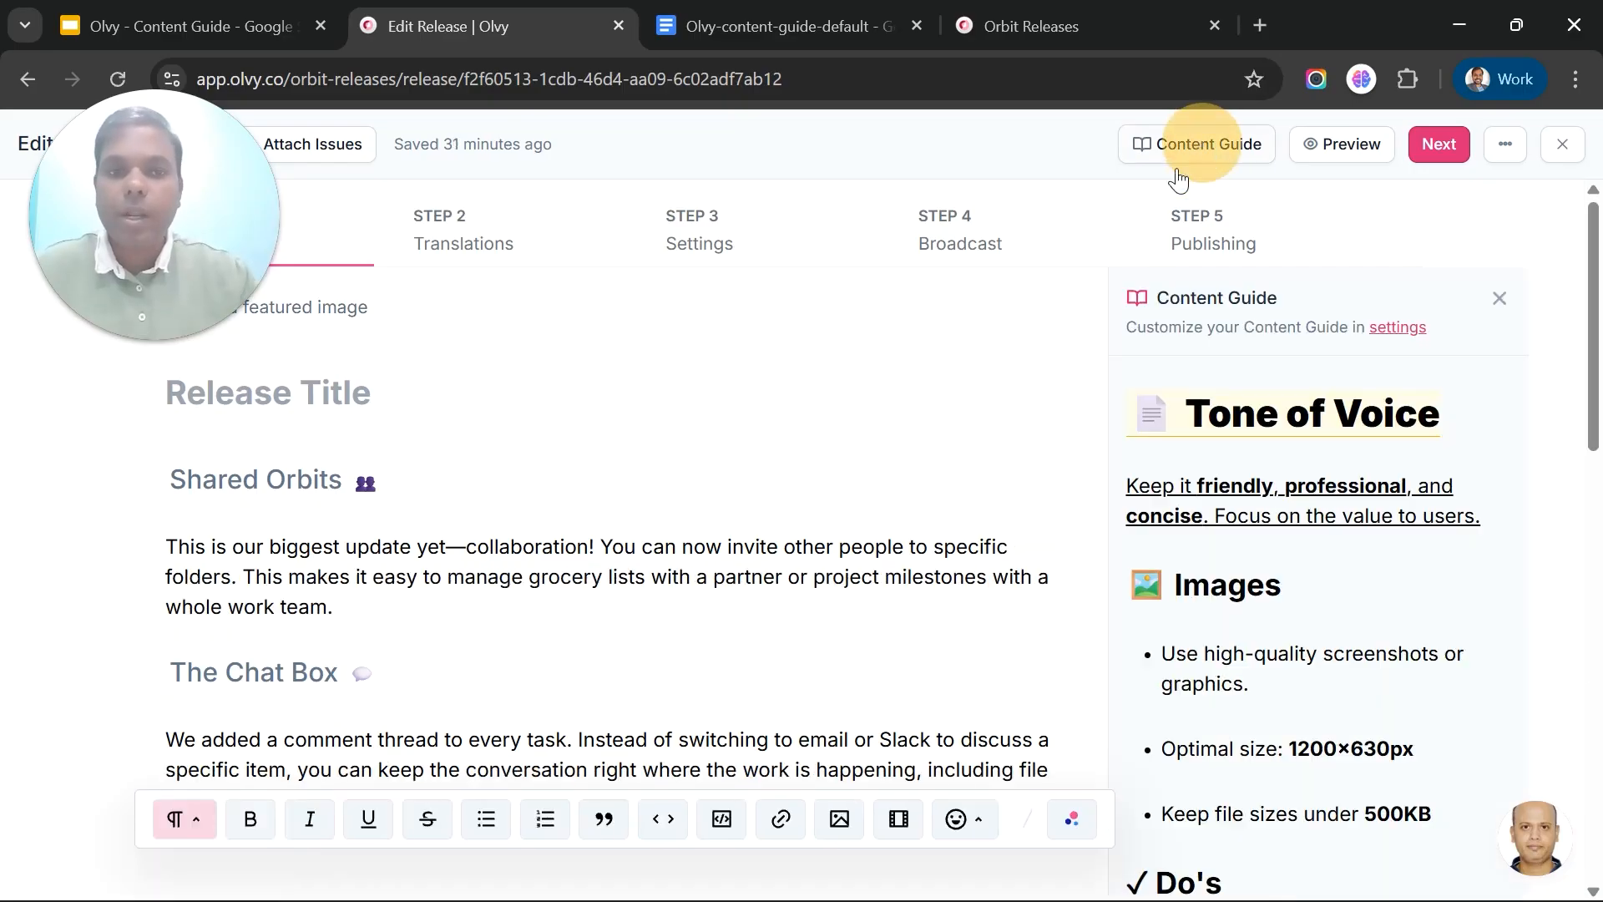
pyautogui.scroll(-4, 1263, 710)
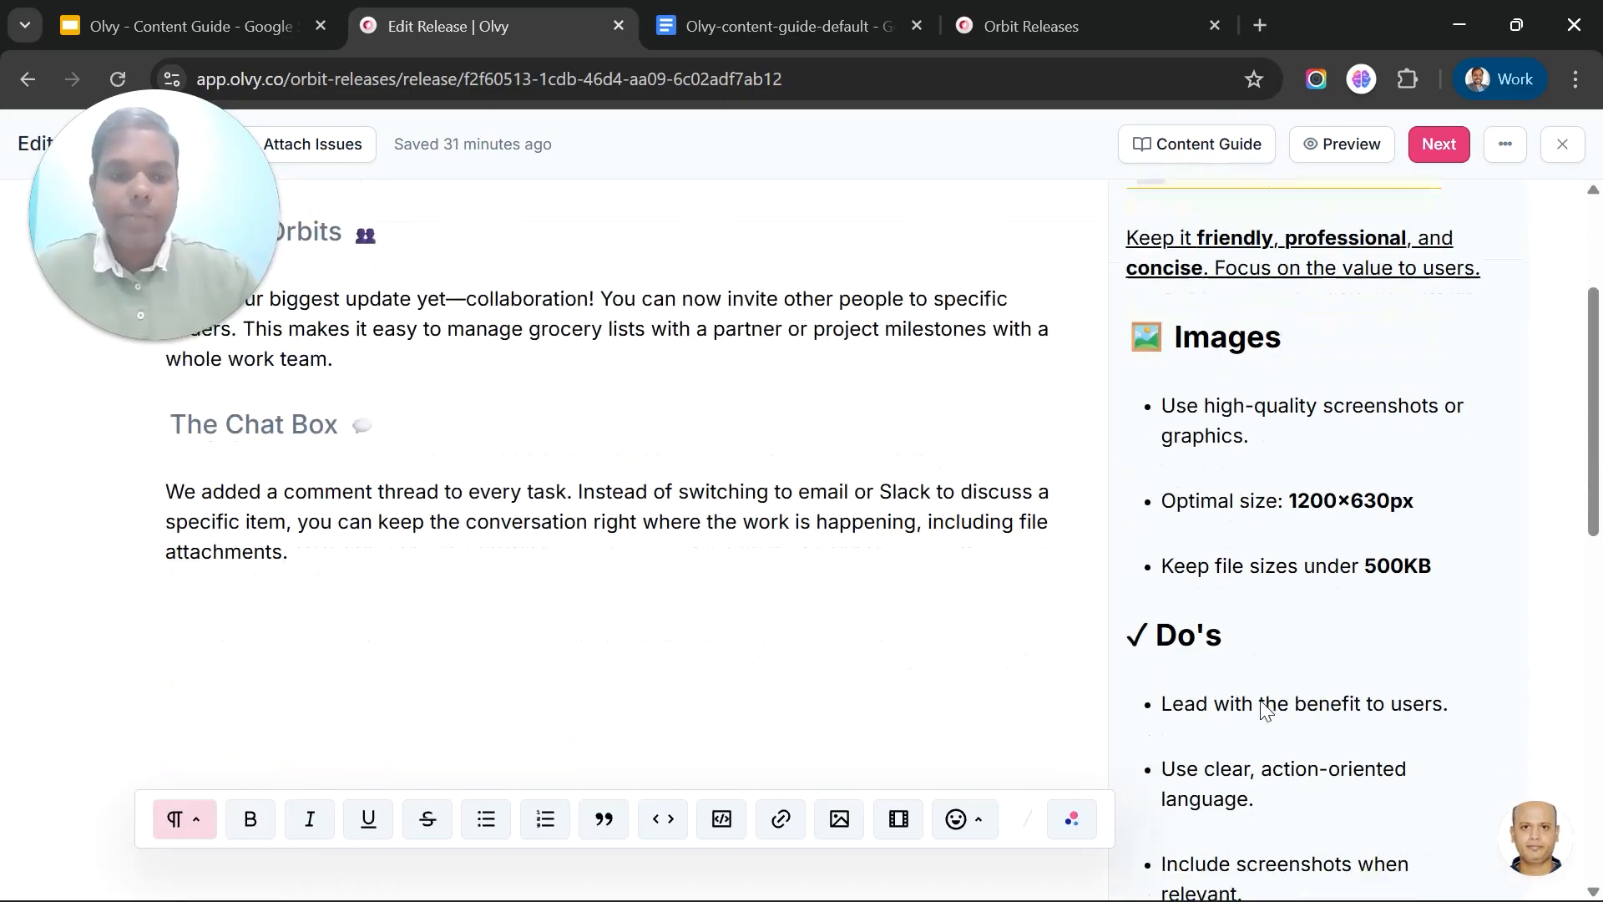
pyautogui.scroll(-5, 1265, 710)
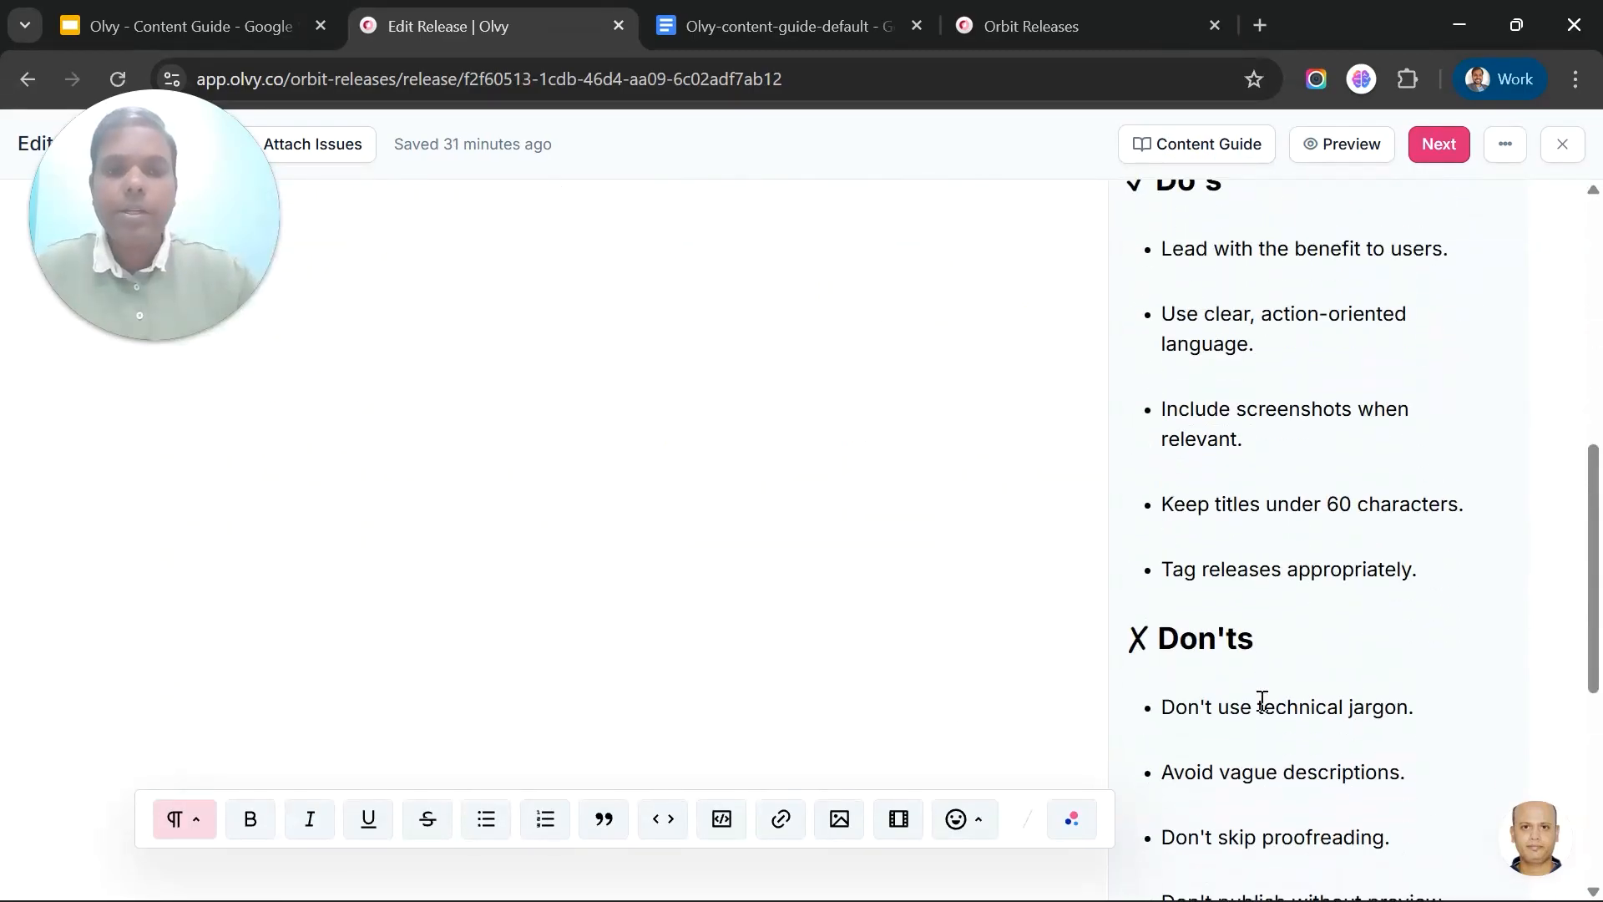
pyautogui.scroll(-1, 1262, 702)
pyautogui.scroll(10, 1261, 701)
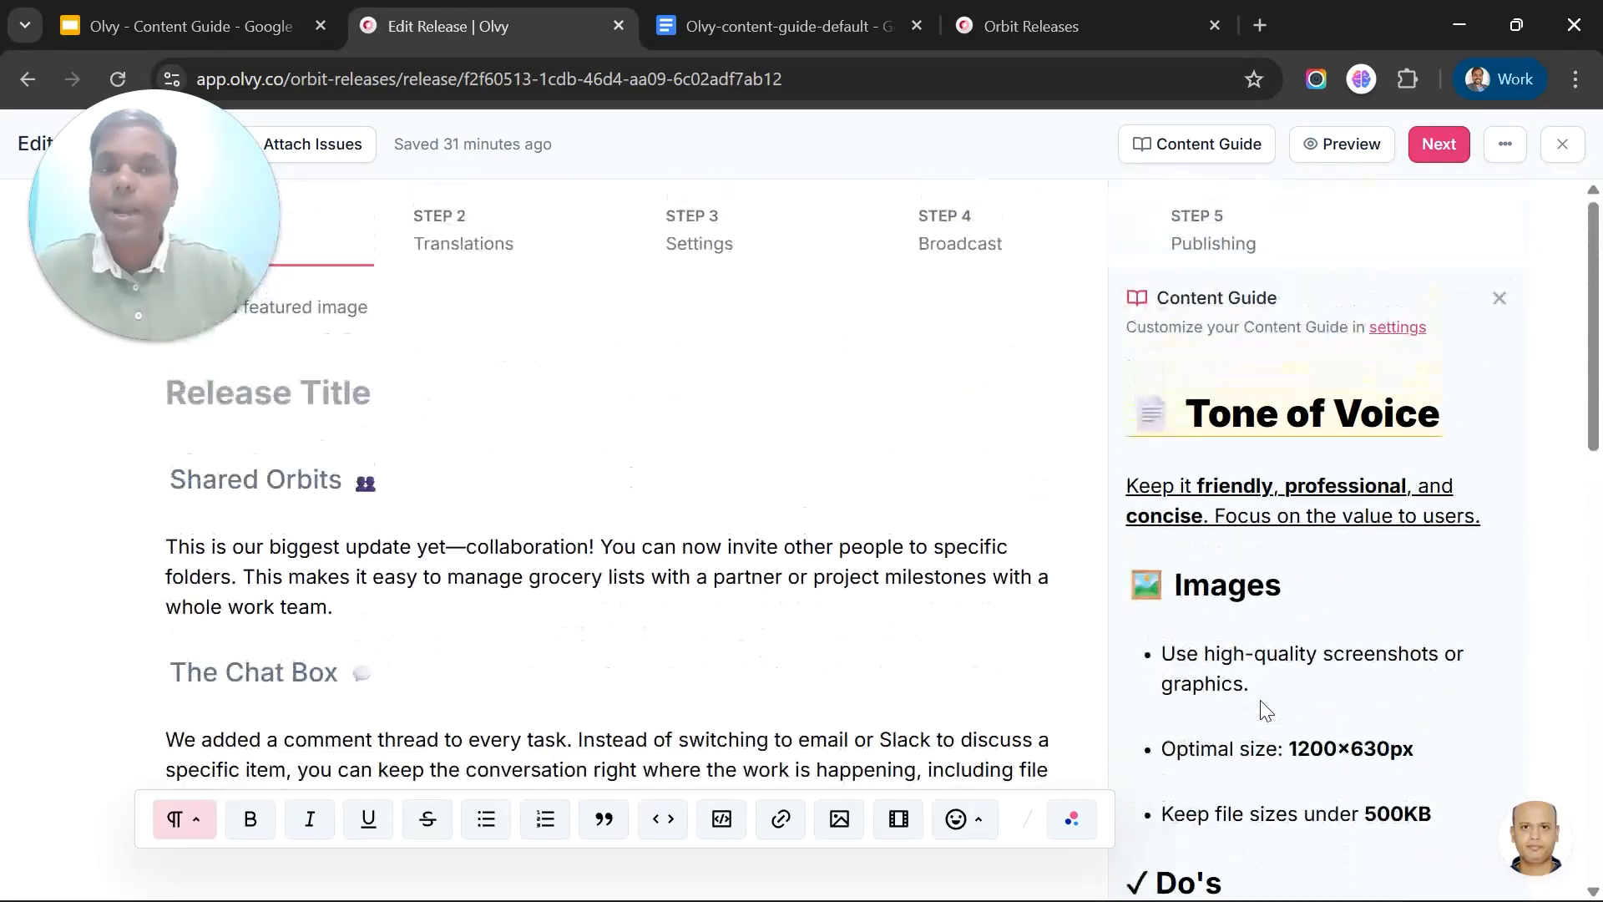
pyautogui.click(1501, 300)
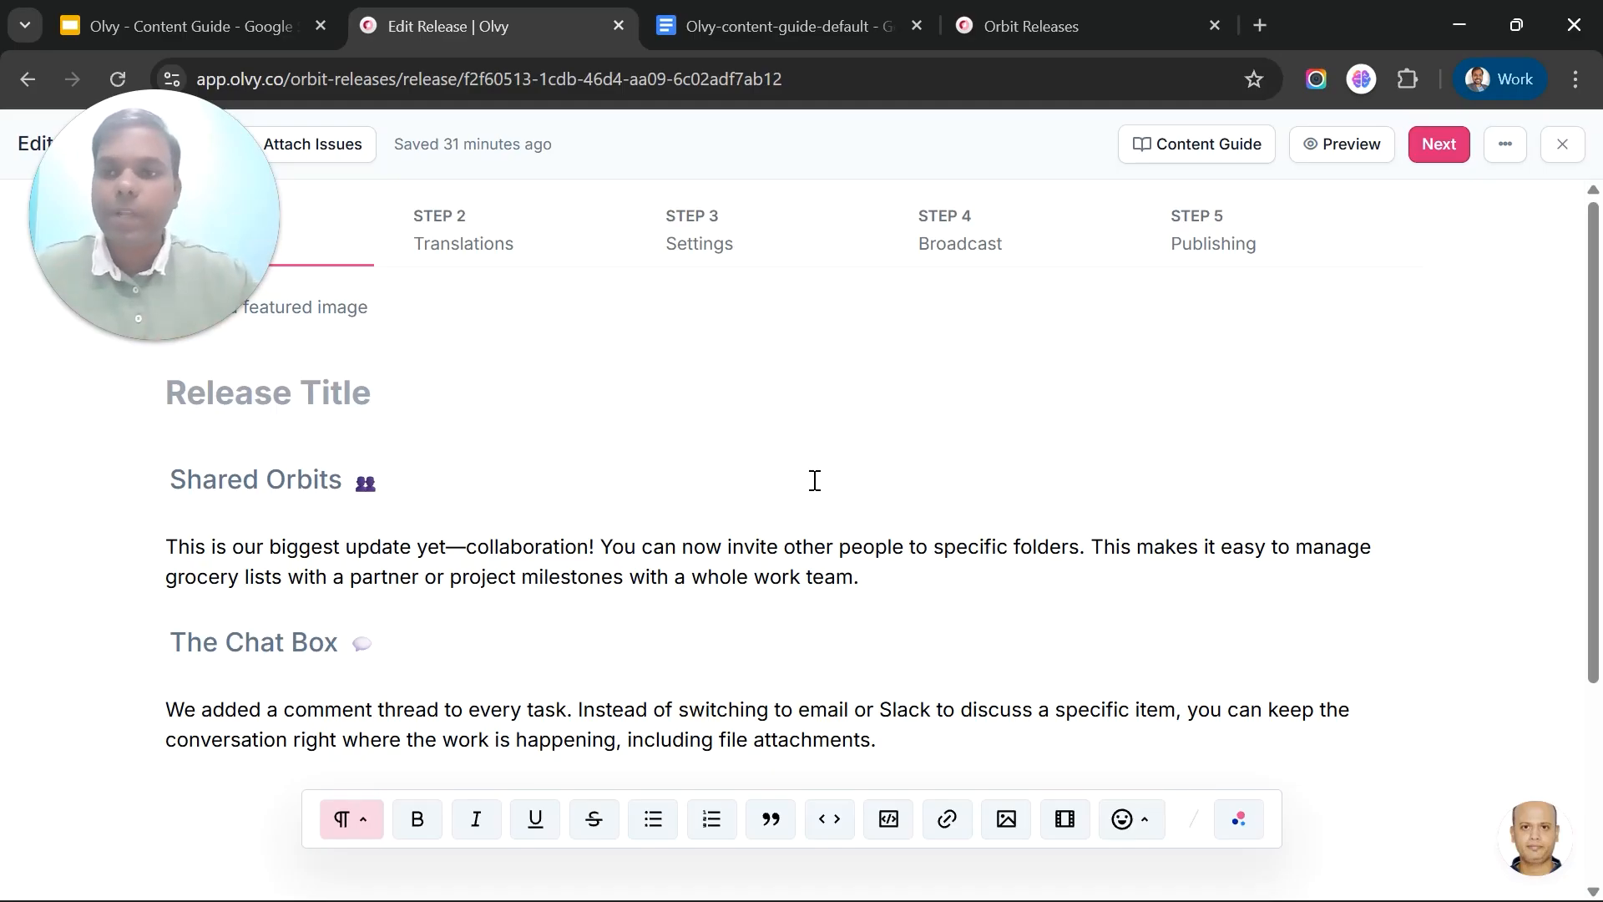
# Leave the draft release and open the Content Guide page in the changelog settings
pyautogui.click(1563, 145)
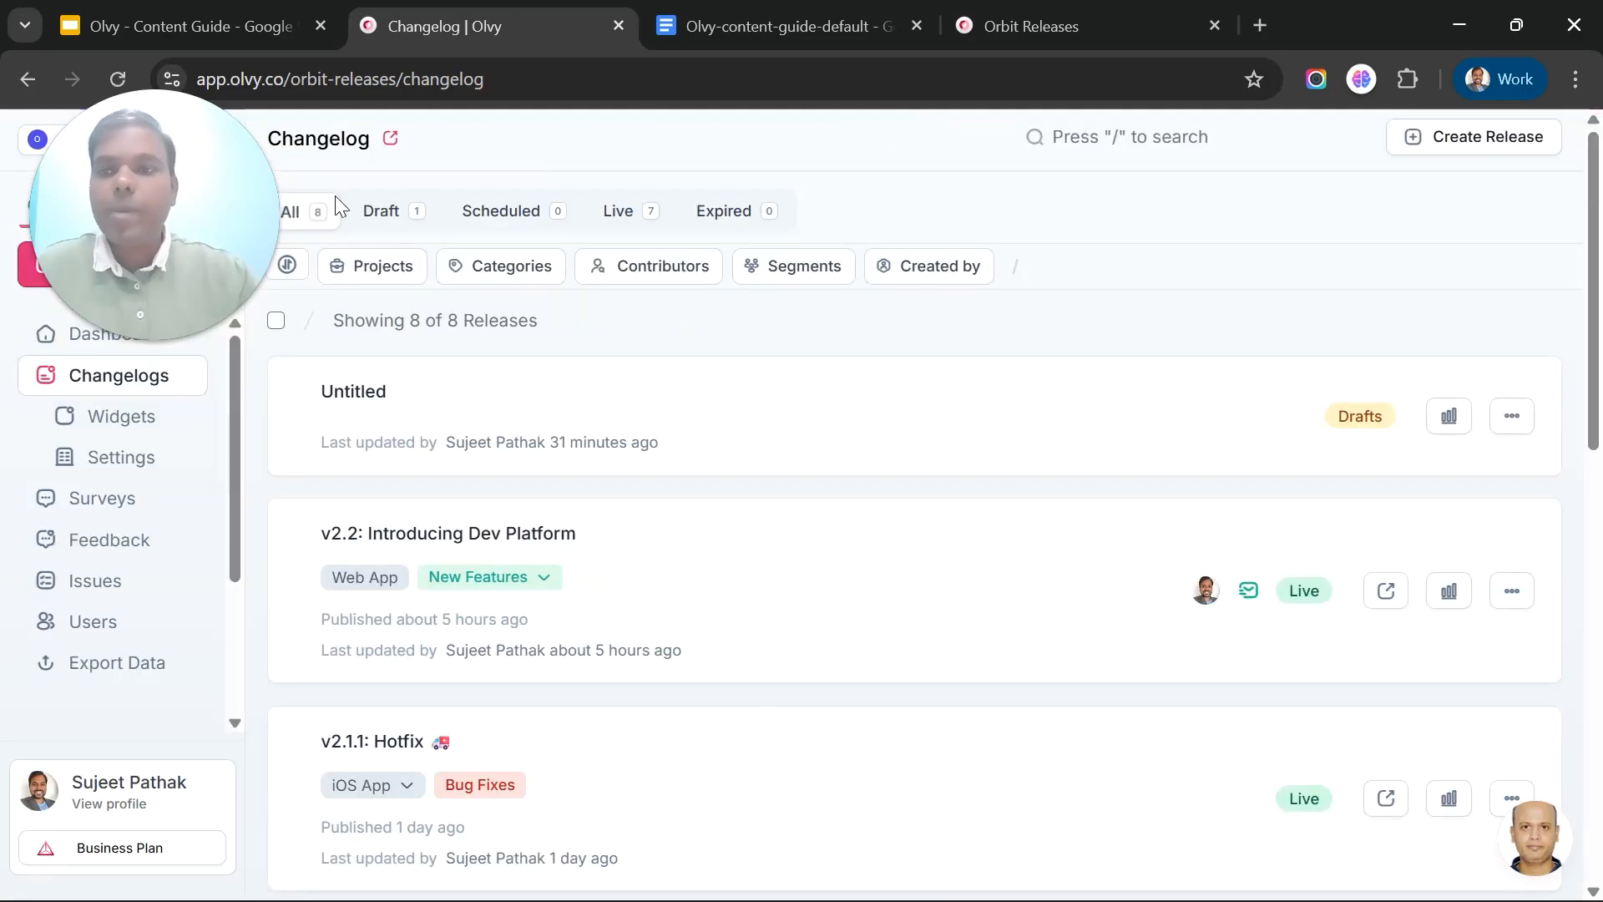
pyautogui.moveTo(159, 139); pyautogui.dragTo(183, 720)
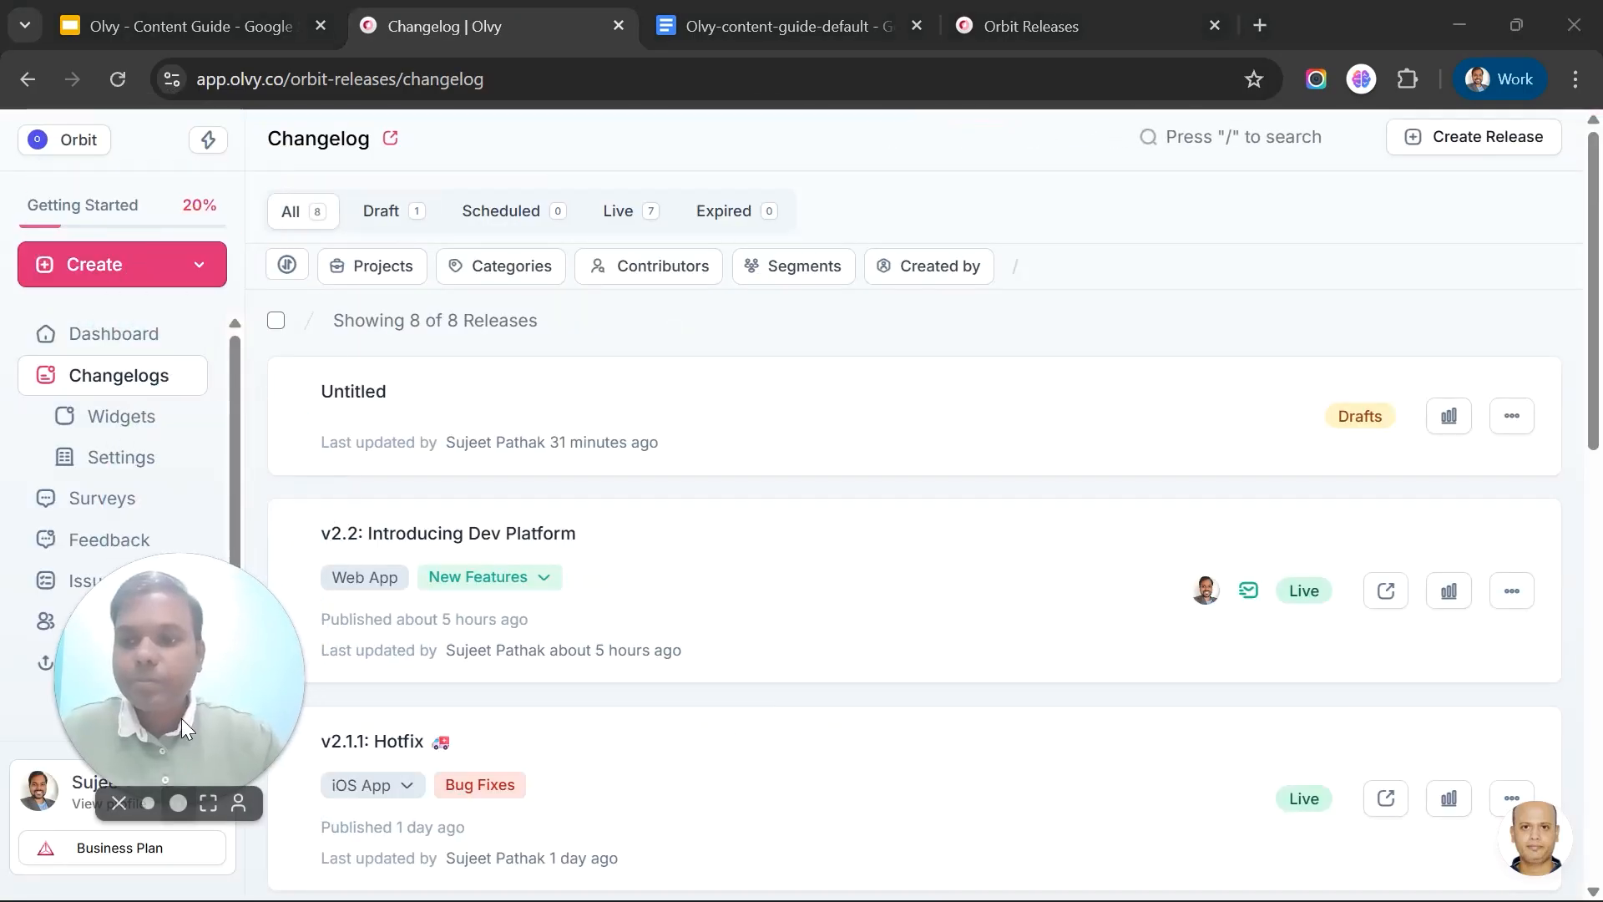
pyautogui.click(141, 459)
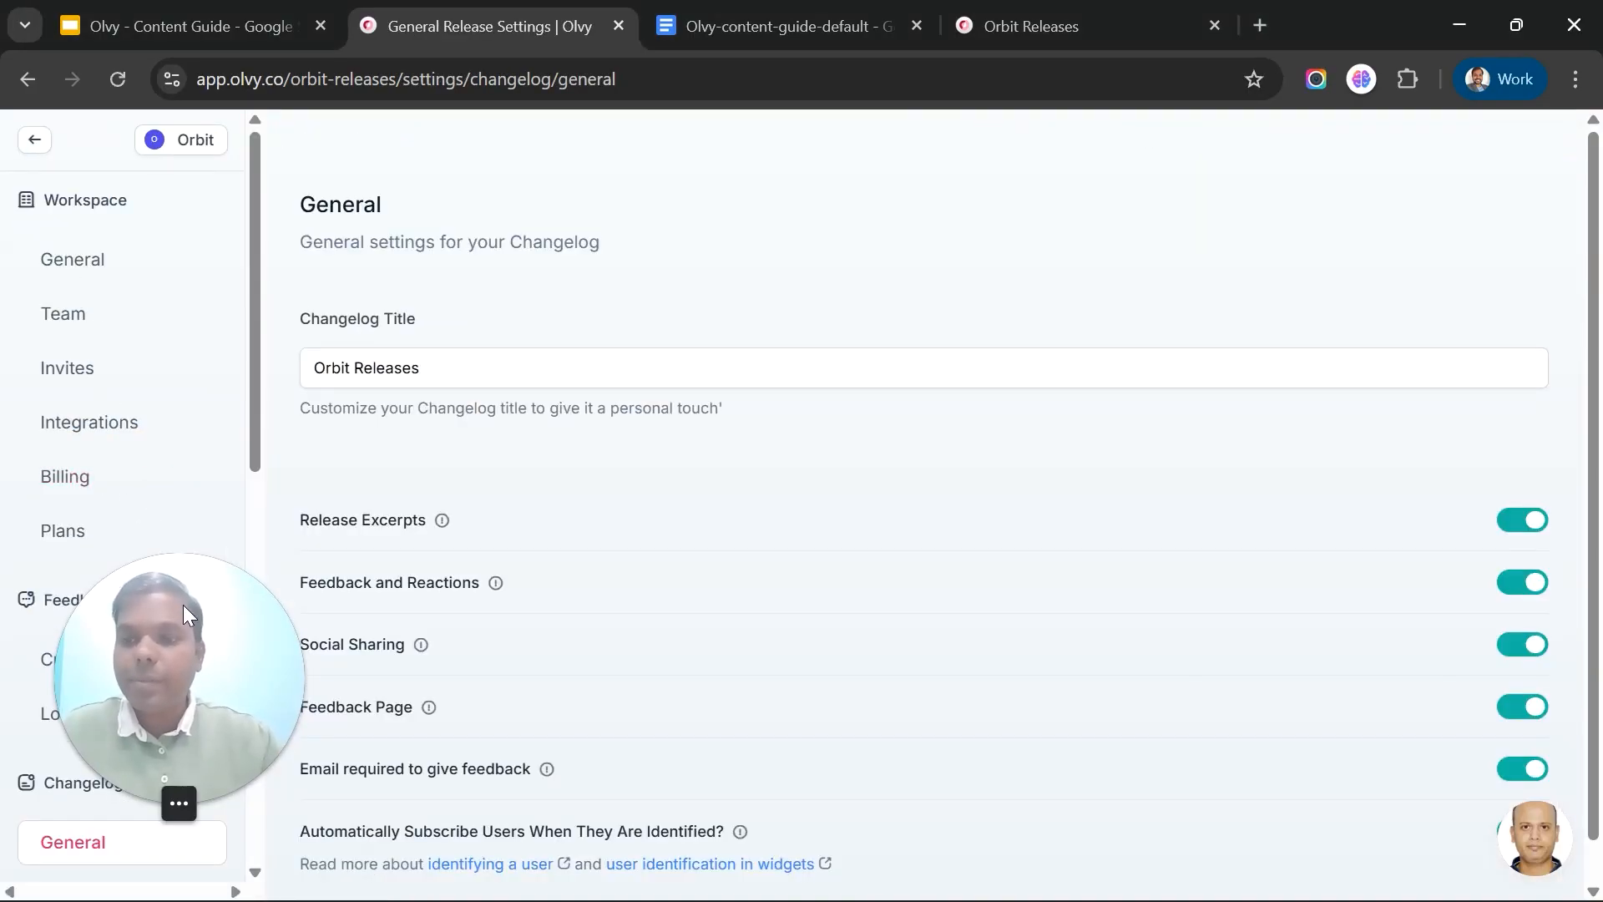
pyautogui.moveTo(198, 593); pyautogui.dragTo(1443, 678)
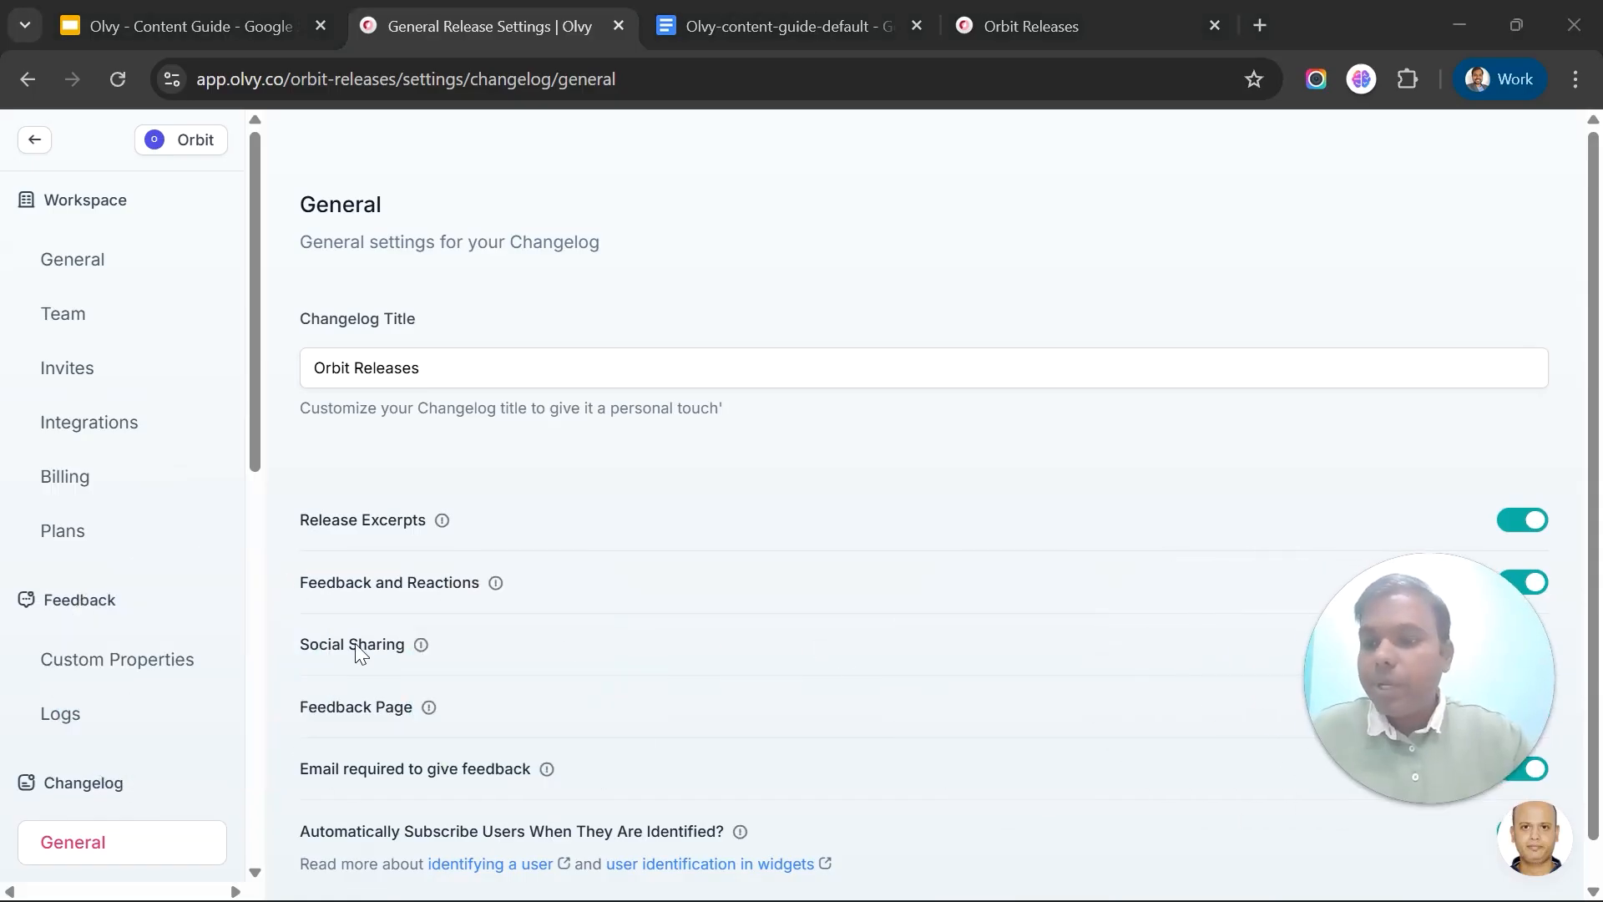
pyautogui.scroll(-2, 173, 506)
pyautogui.scroll(2, 172, 505)
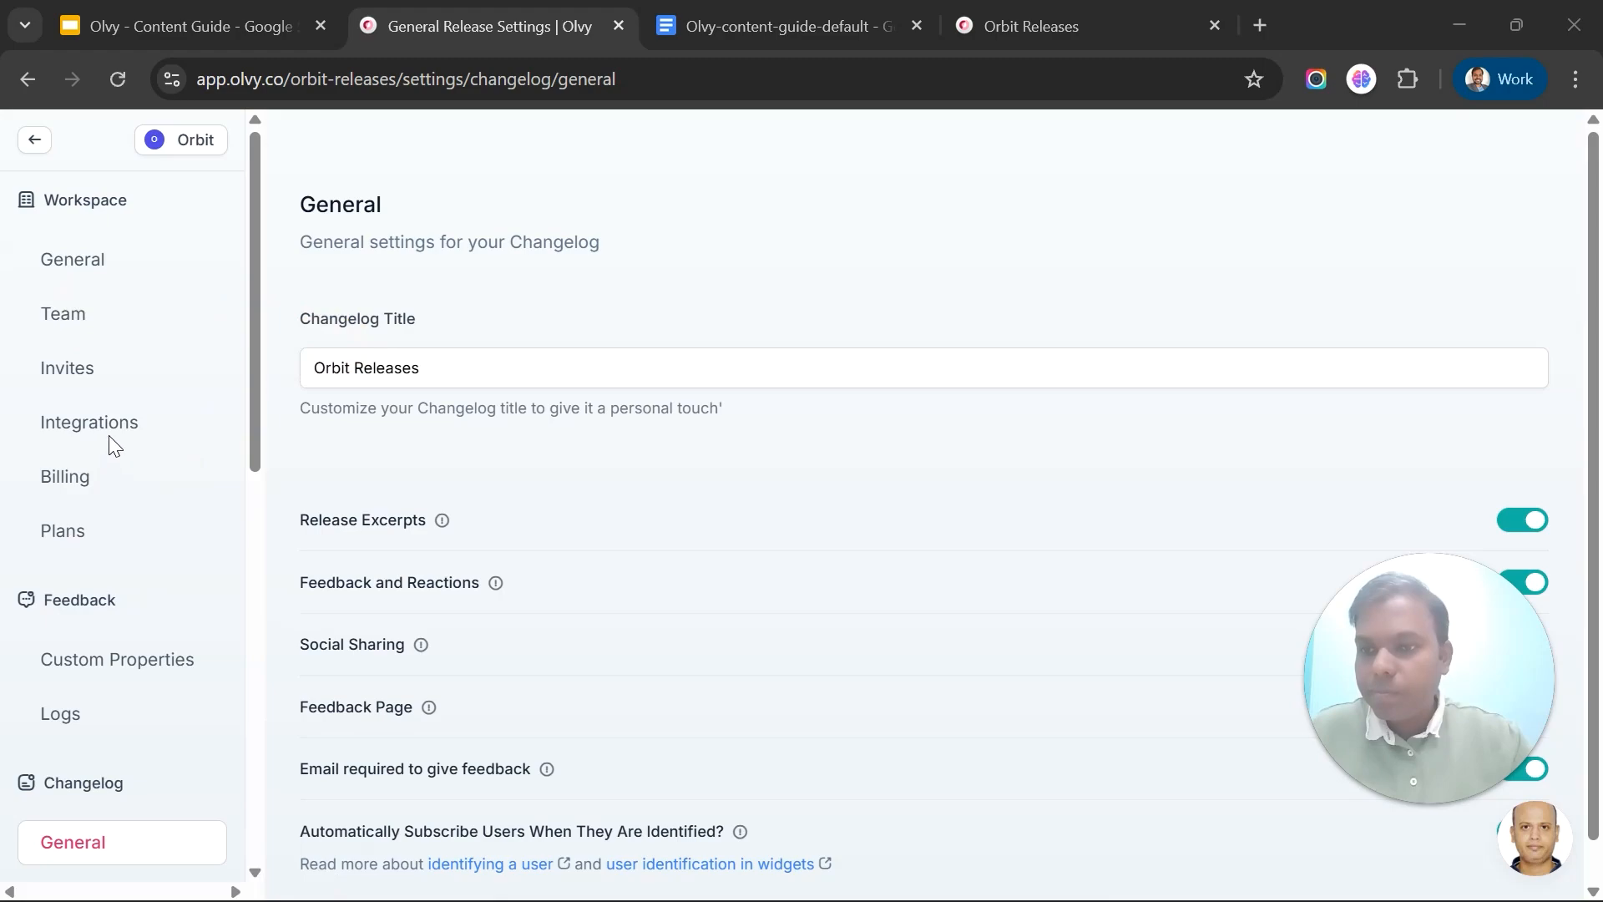
pyautogui.scroll(-5, 129, 623)
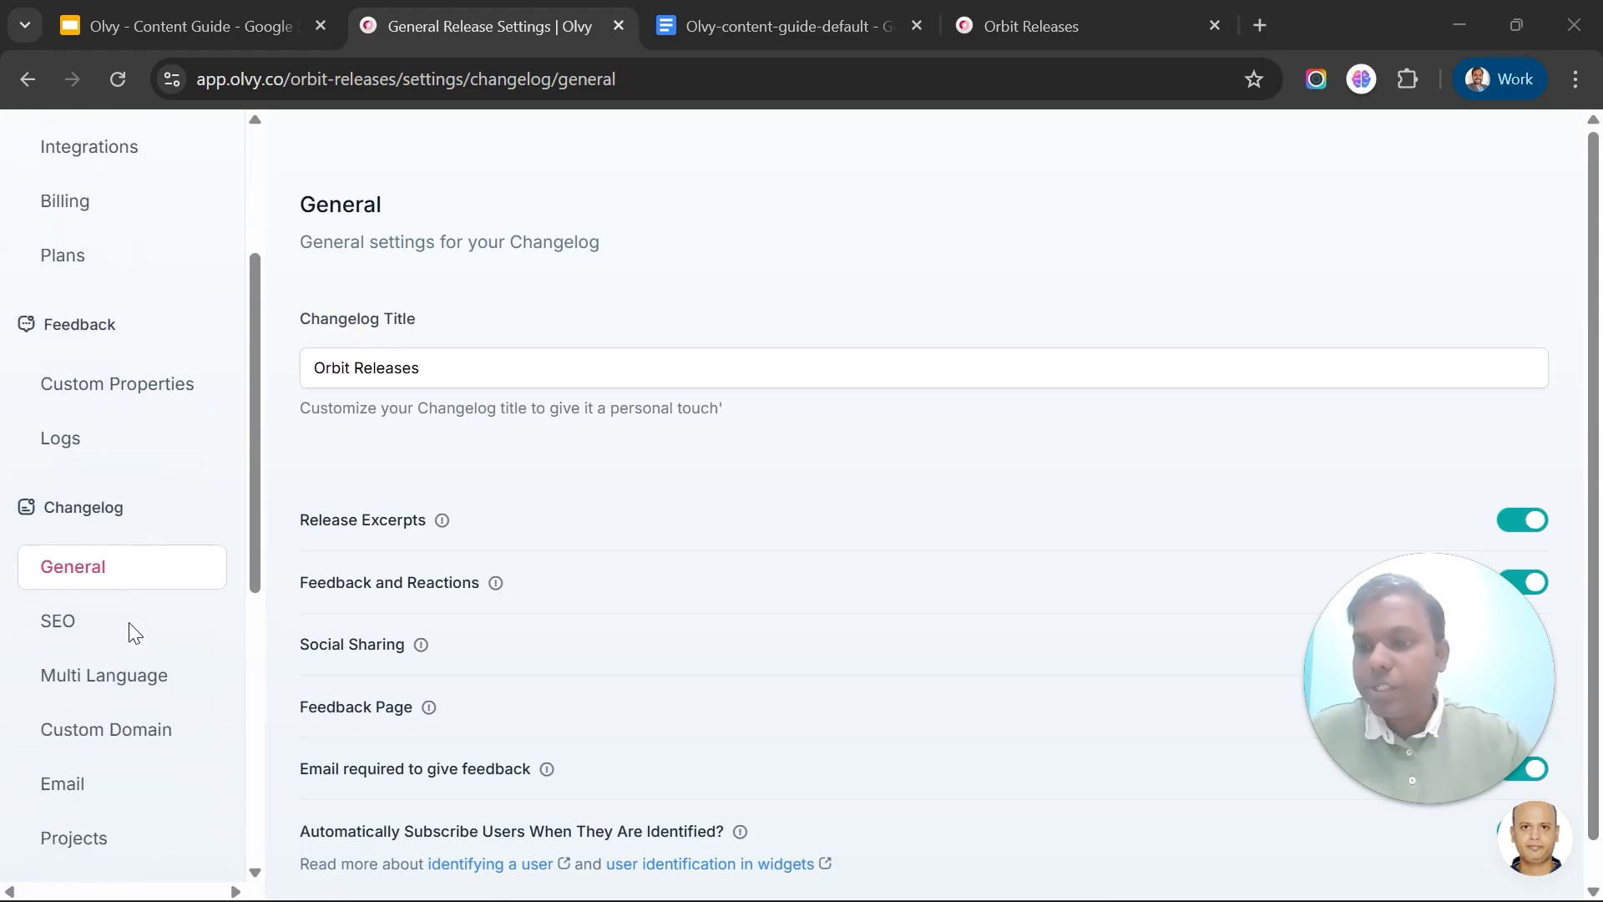
pyautogui.scroll(-3, 128, 623)
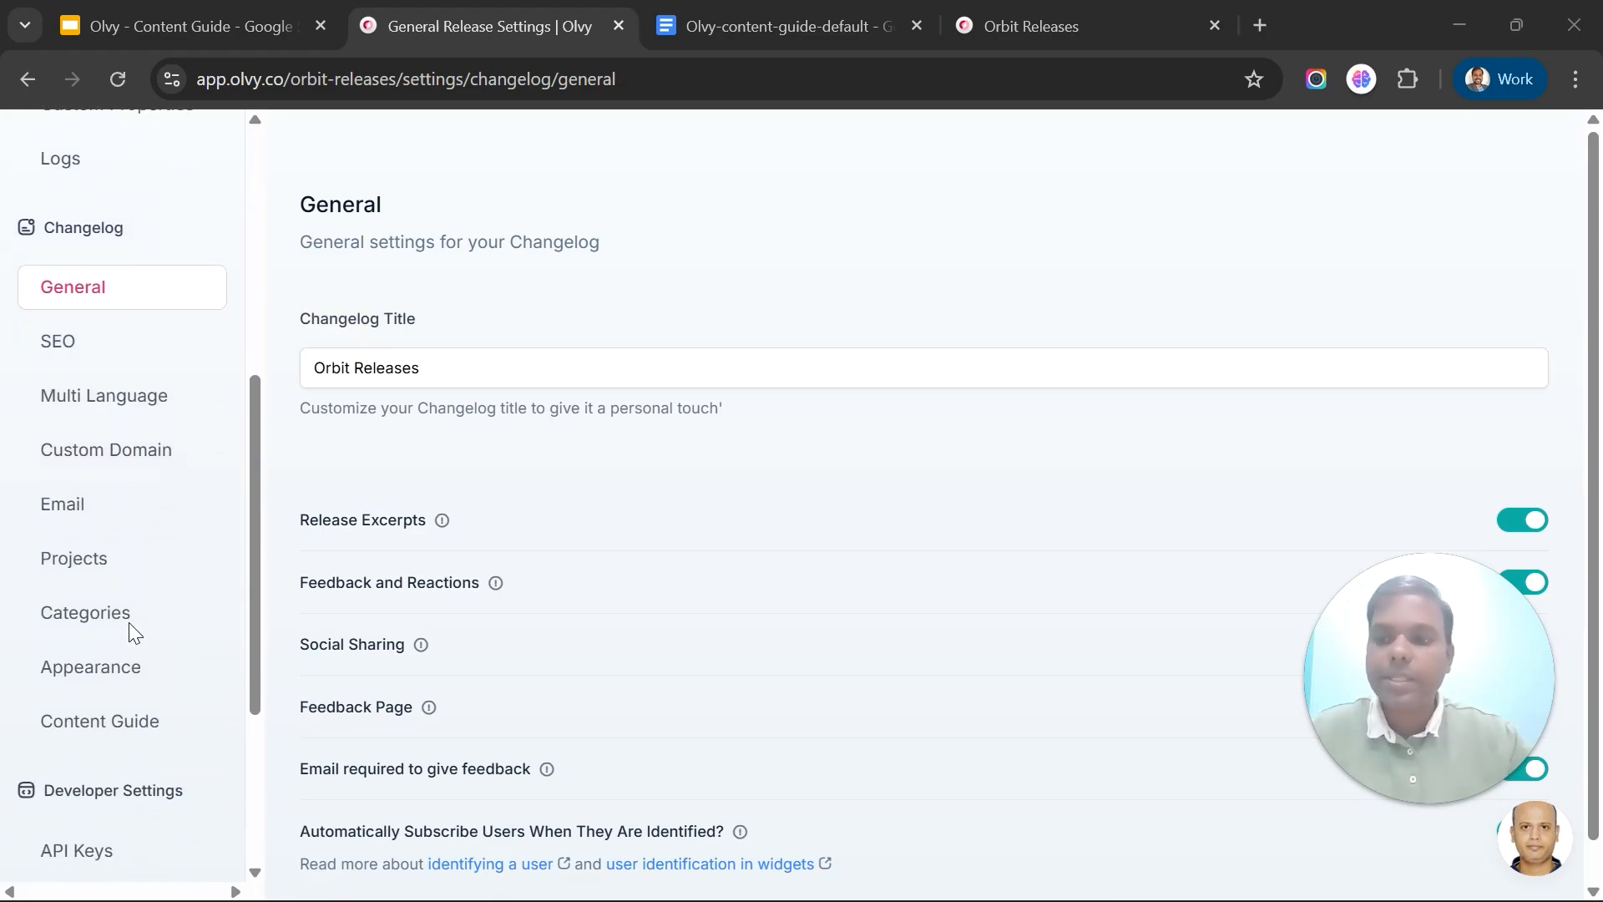
pyautogui.click(94, 722)
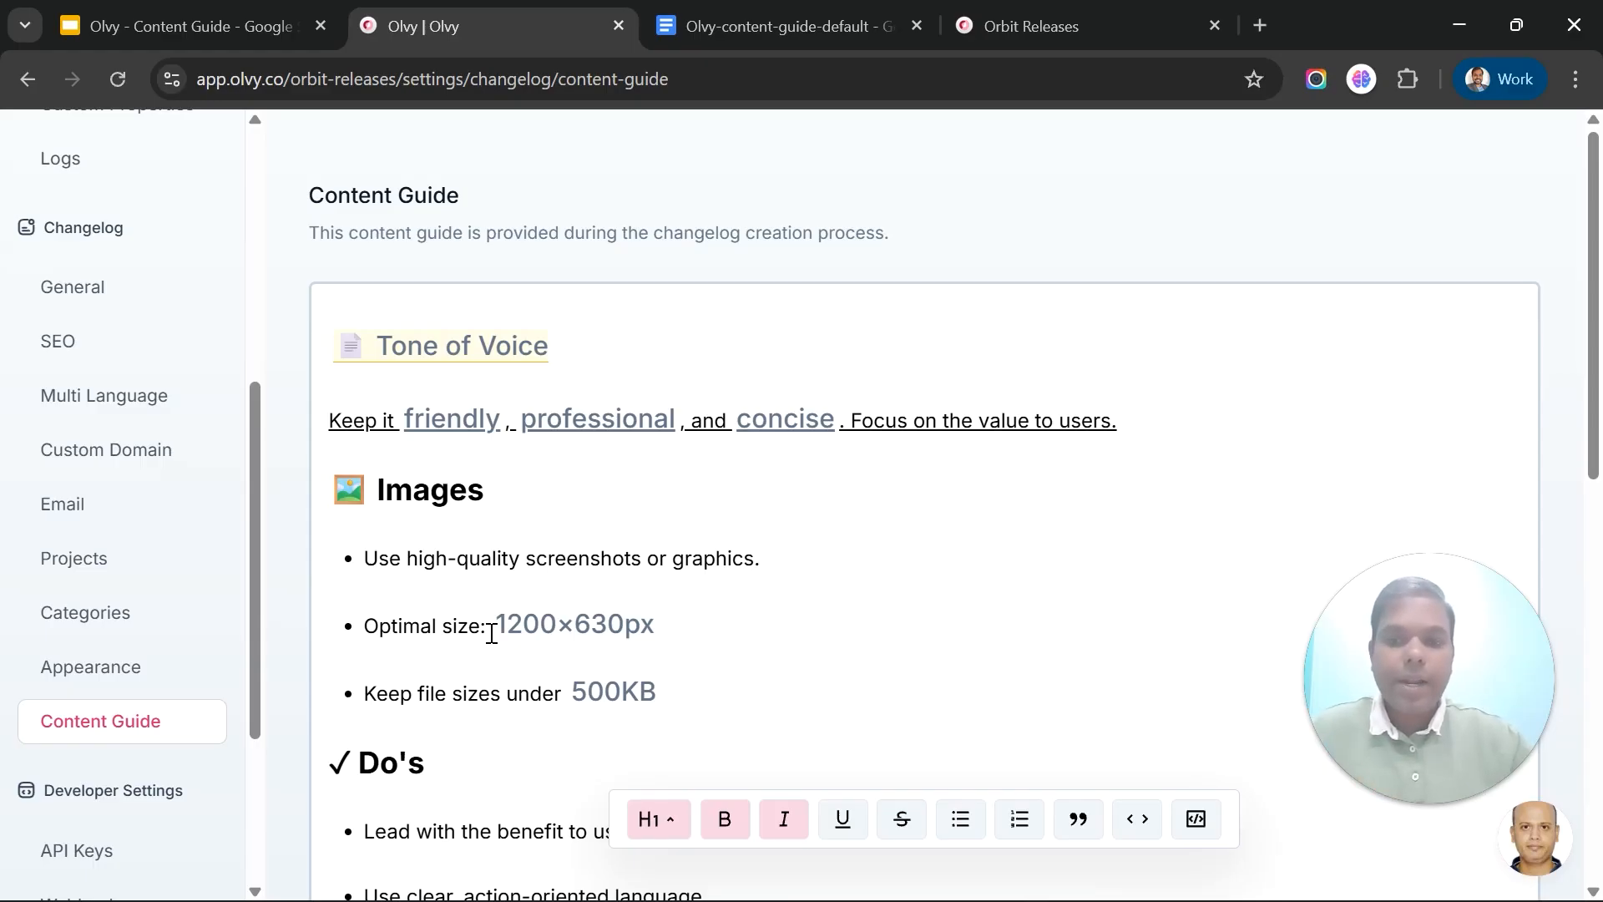
# Review the default content guide on the settings page, from Tone of Voice through the Do's and Don'ts
pyautogui.scroll(-10, 491, 635)
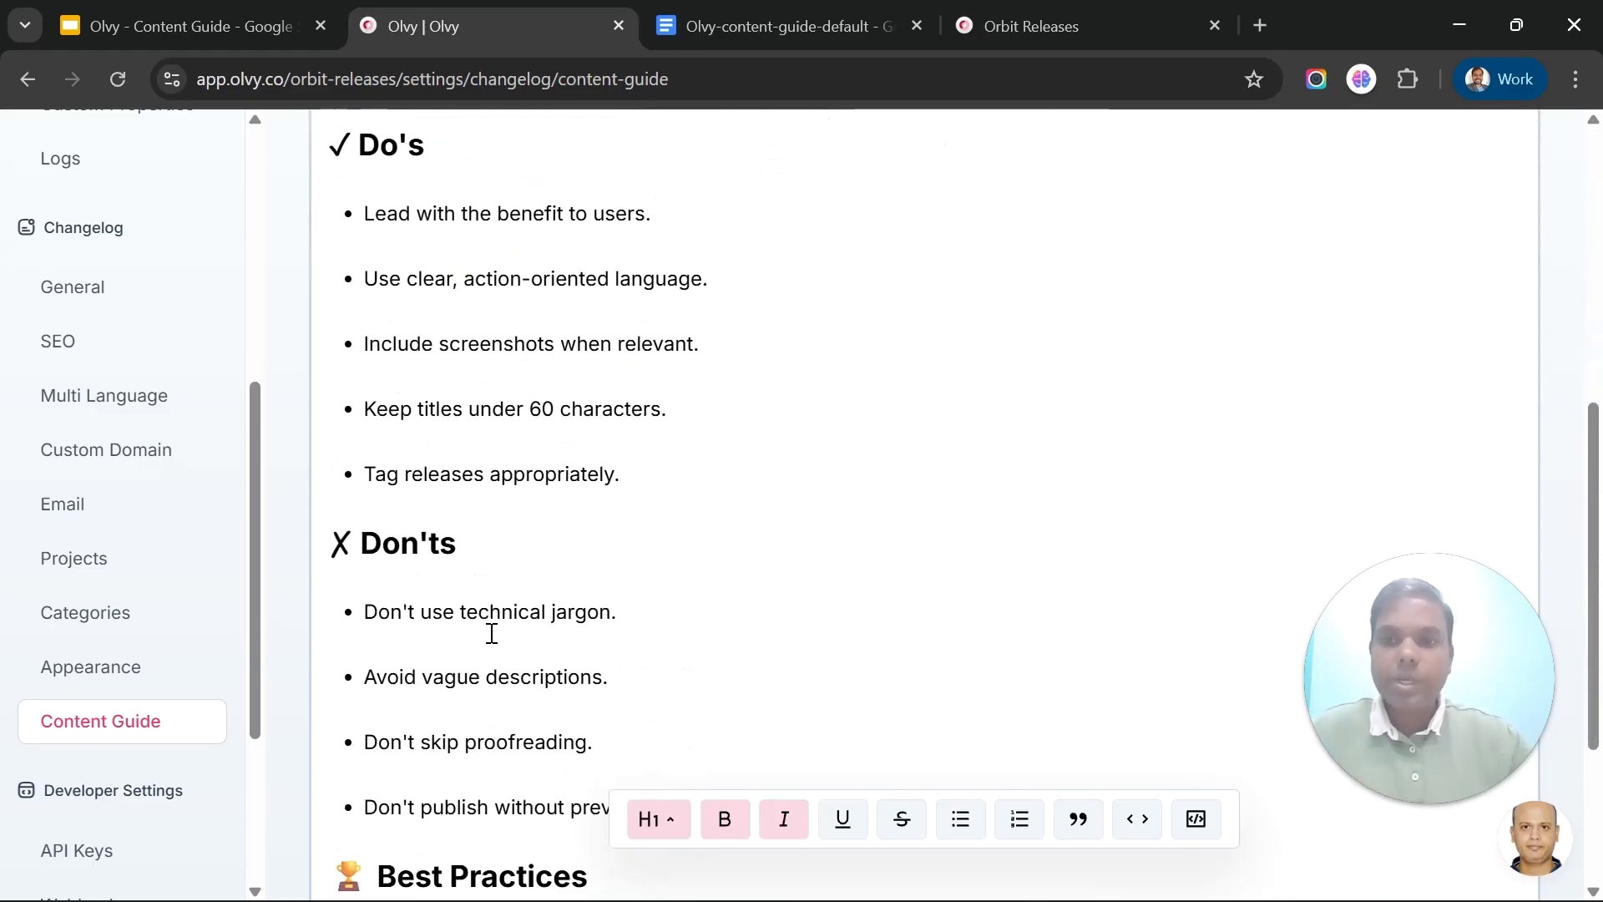
pyautogui.scroll(10, 491, 634)
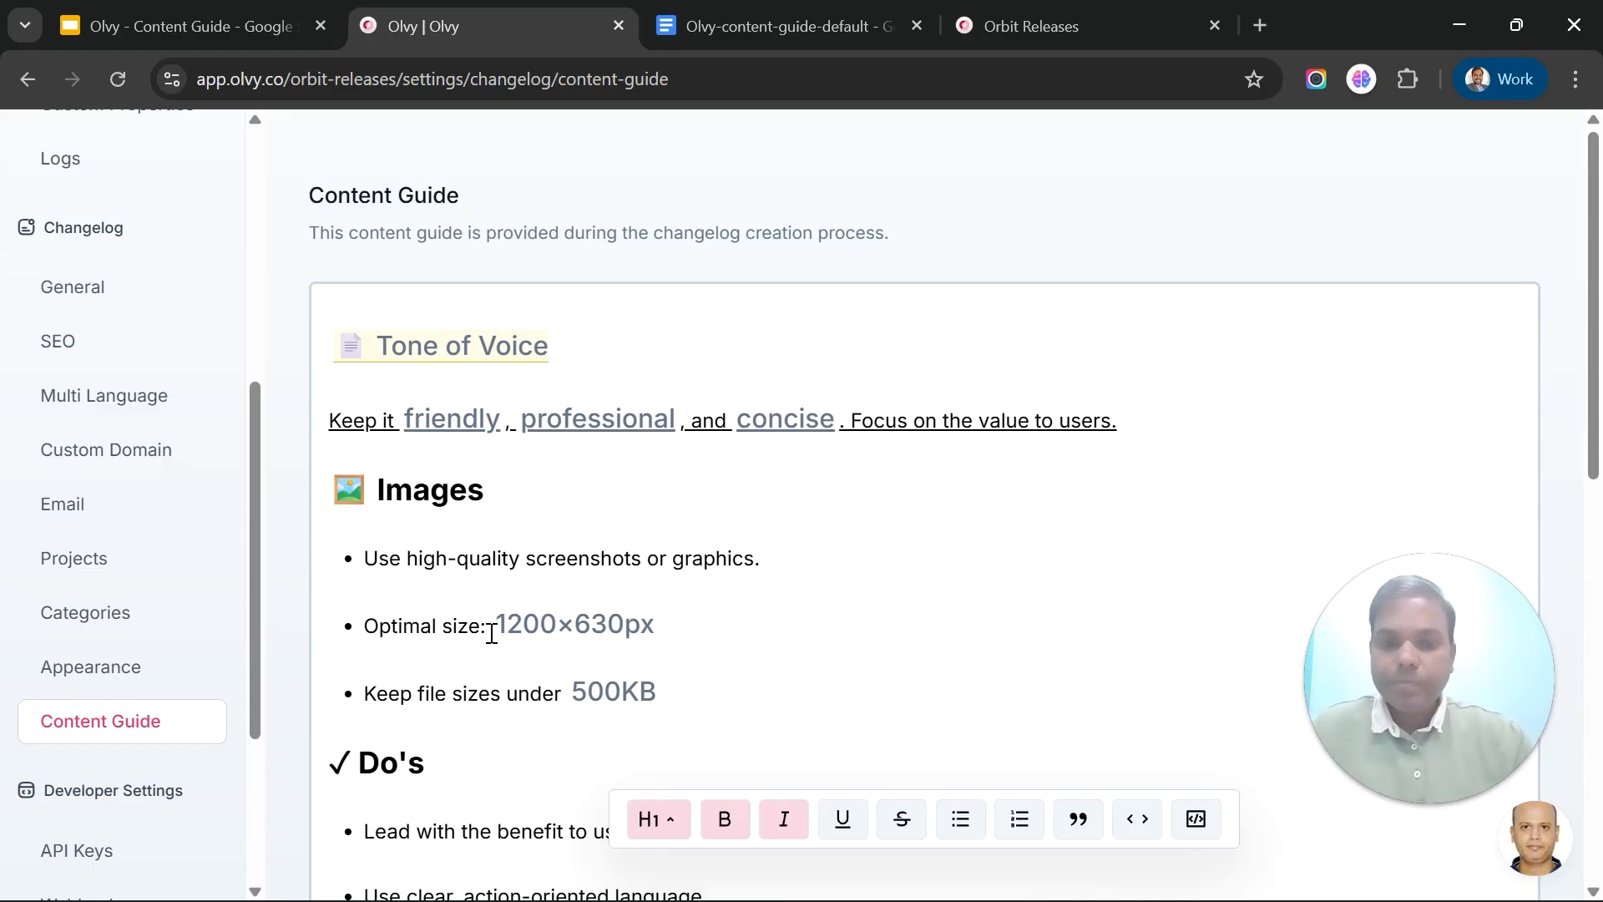
pyautogui.scroll(-3, 492, 634)
pyautogui.click(547, 518)
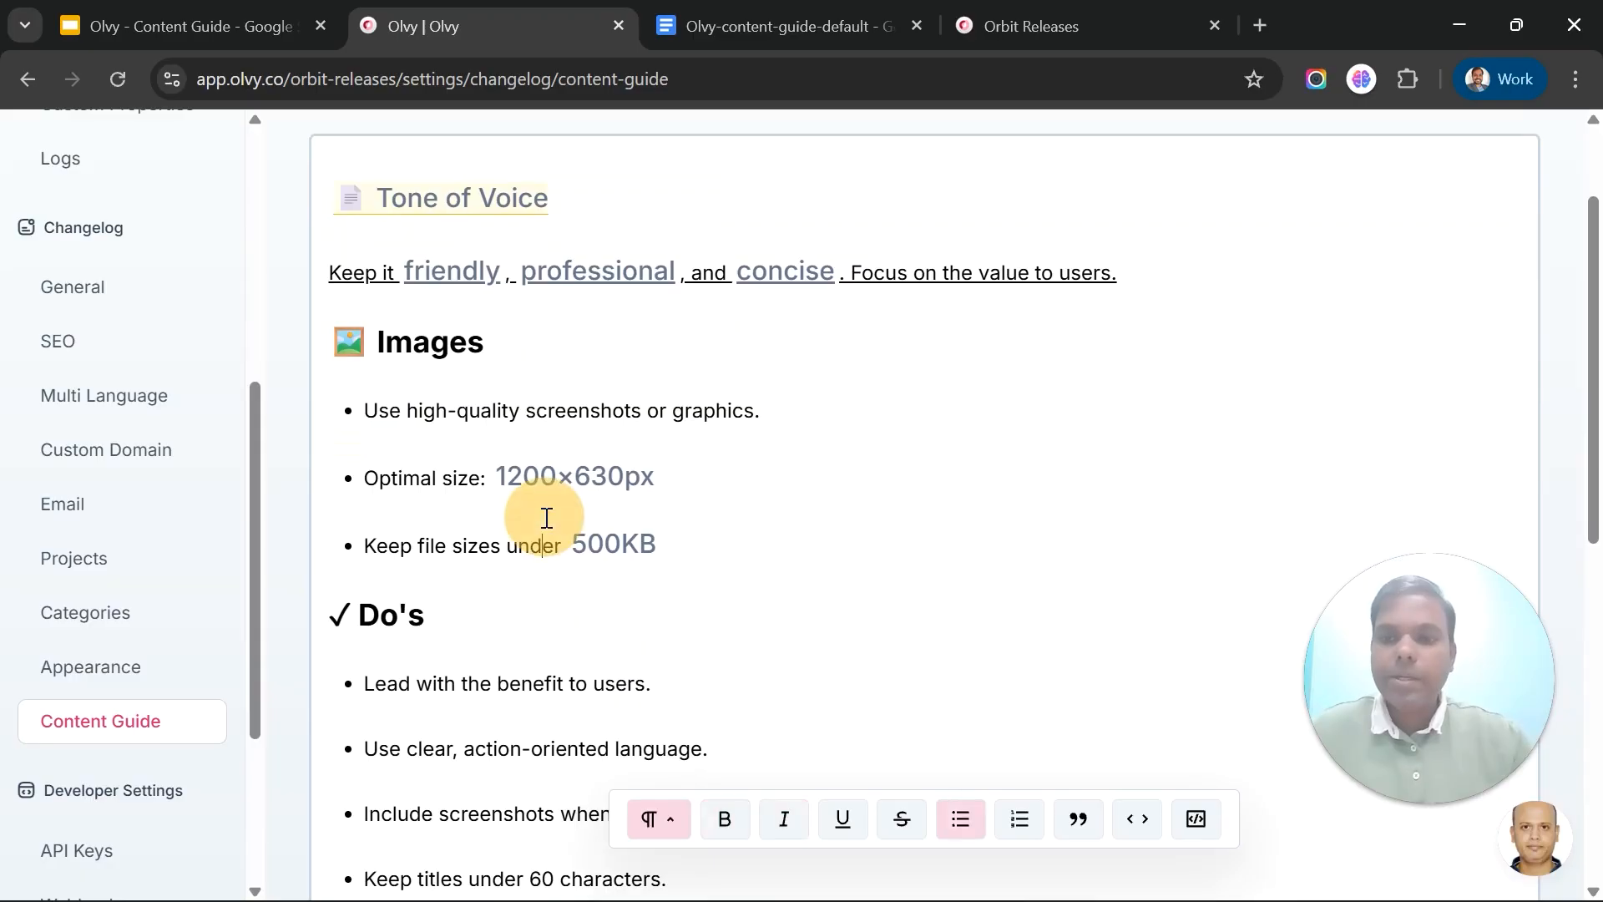
pyautogui.click(504, 420)
pyautogui.hotkey('ctrl', 'a')
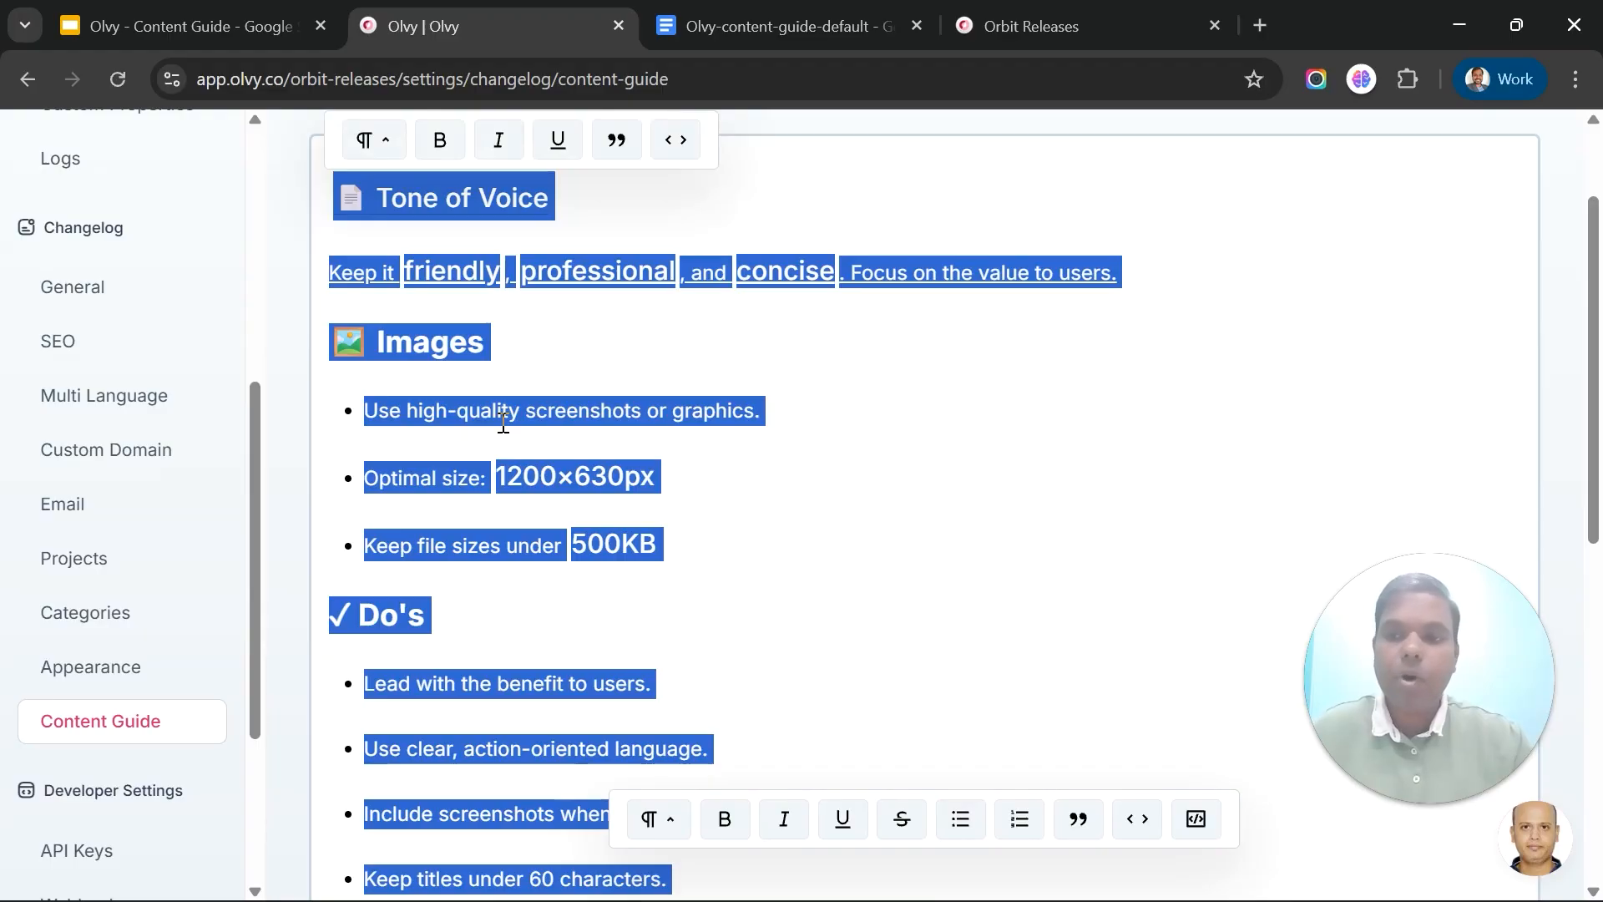
pyautogui.click(509, 519)
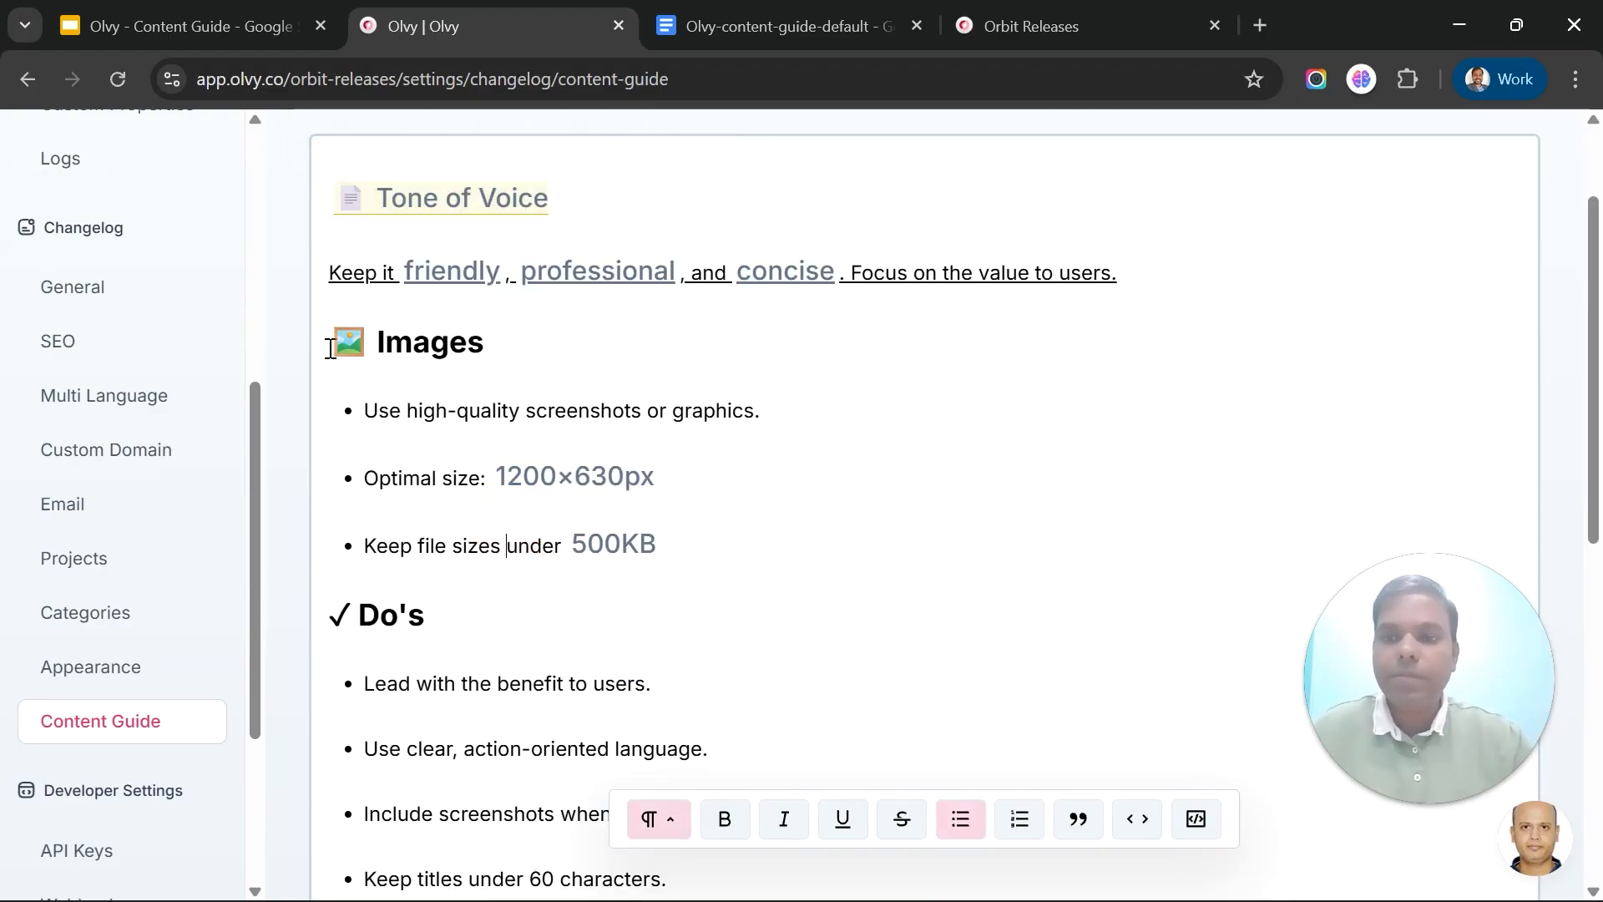
pyautogui.scroll(-2, 443, 478)
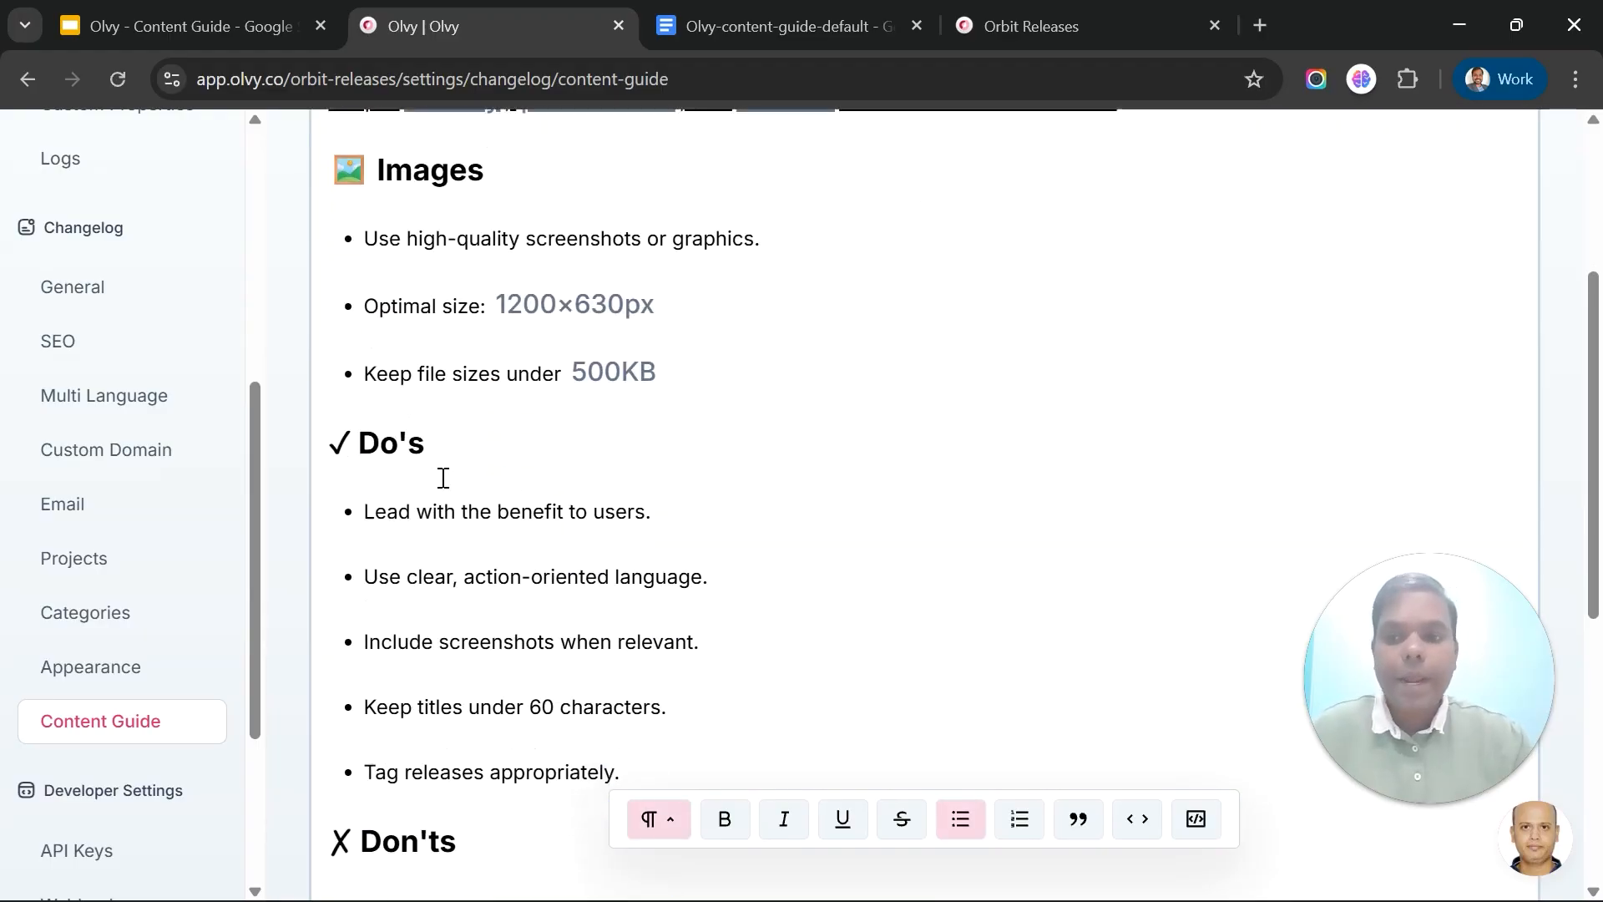
pyautogui.scroll(-5, 444, 479)
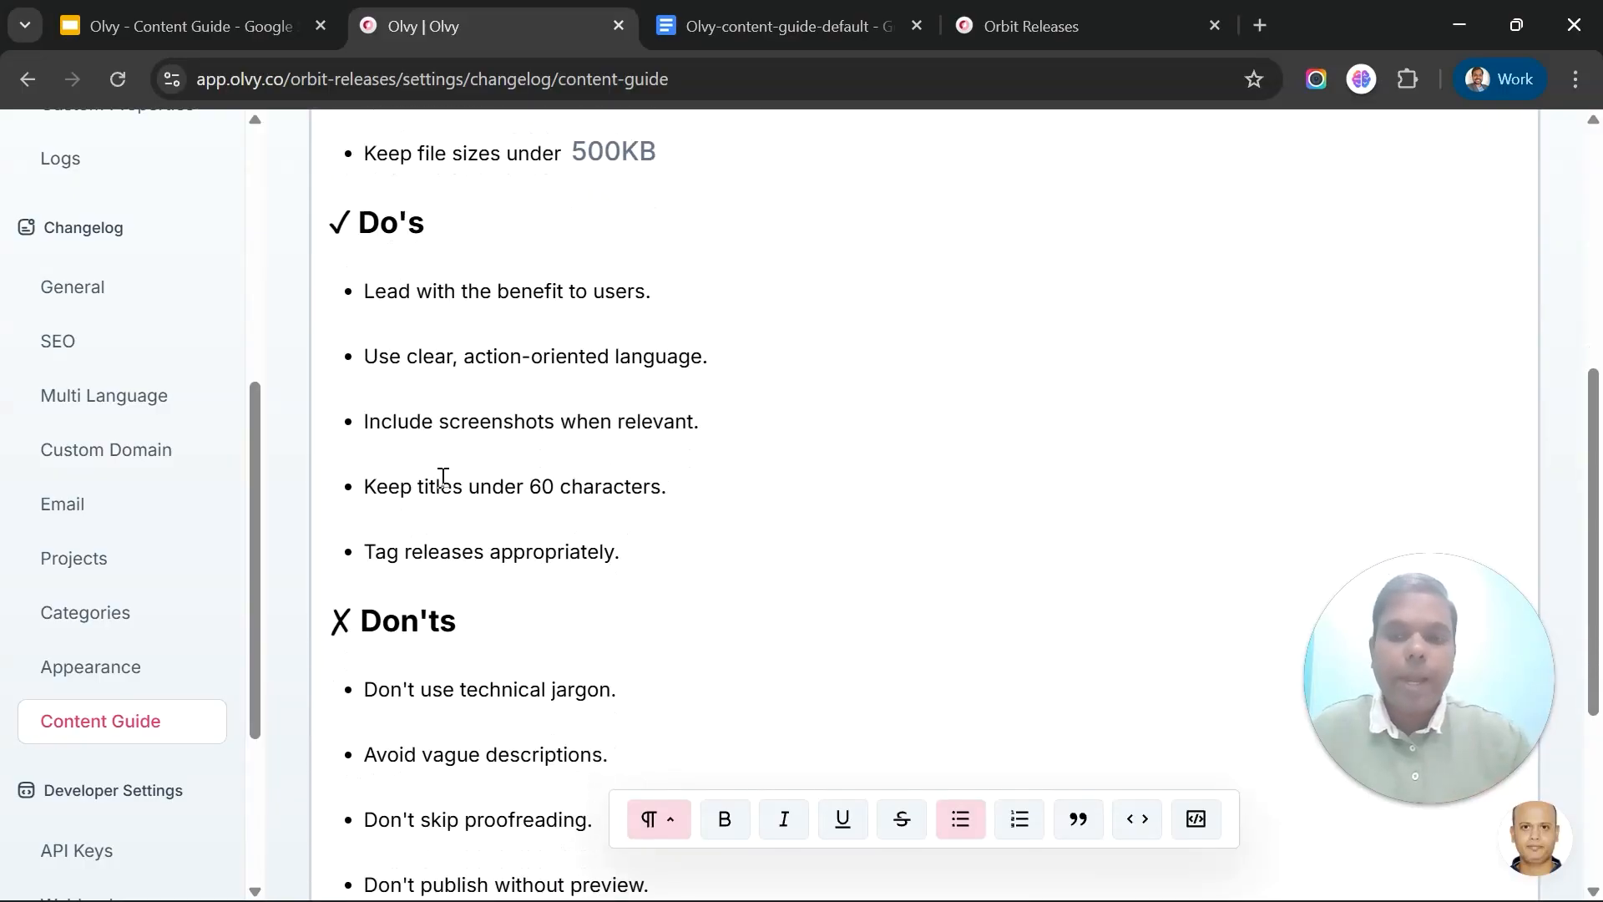
pyautogui.scroll(3, 444, 479)
pyautogui.scroll(5, 443, 479)
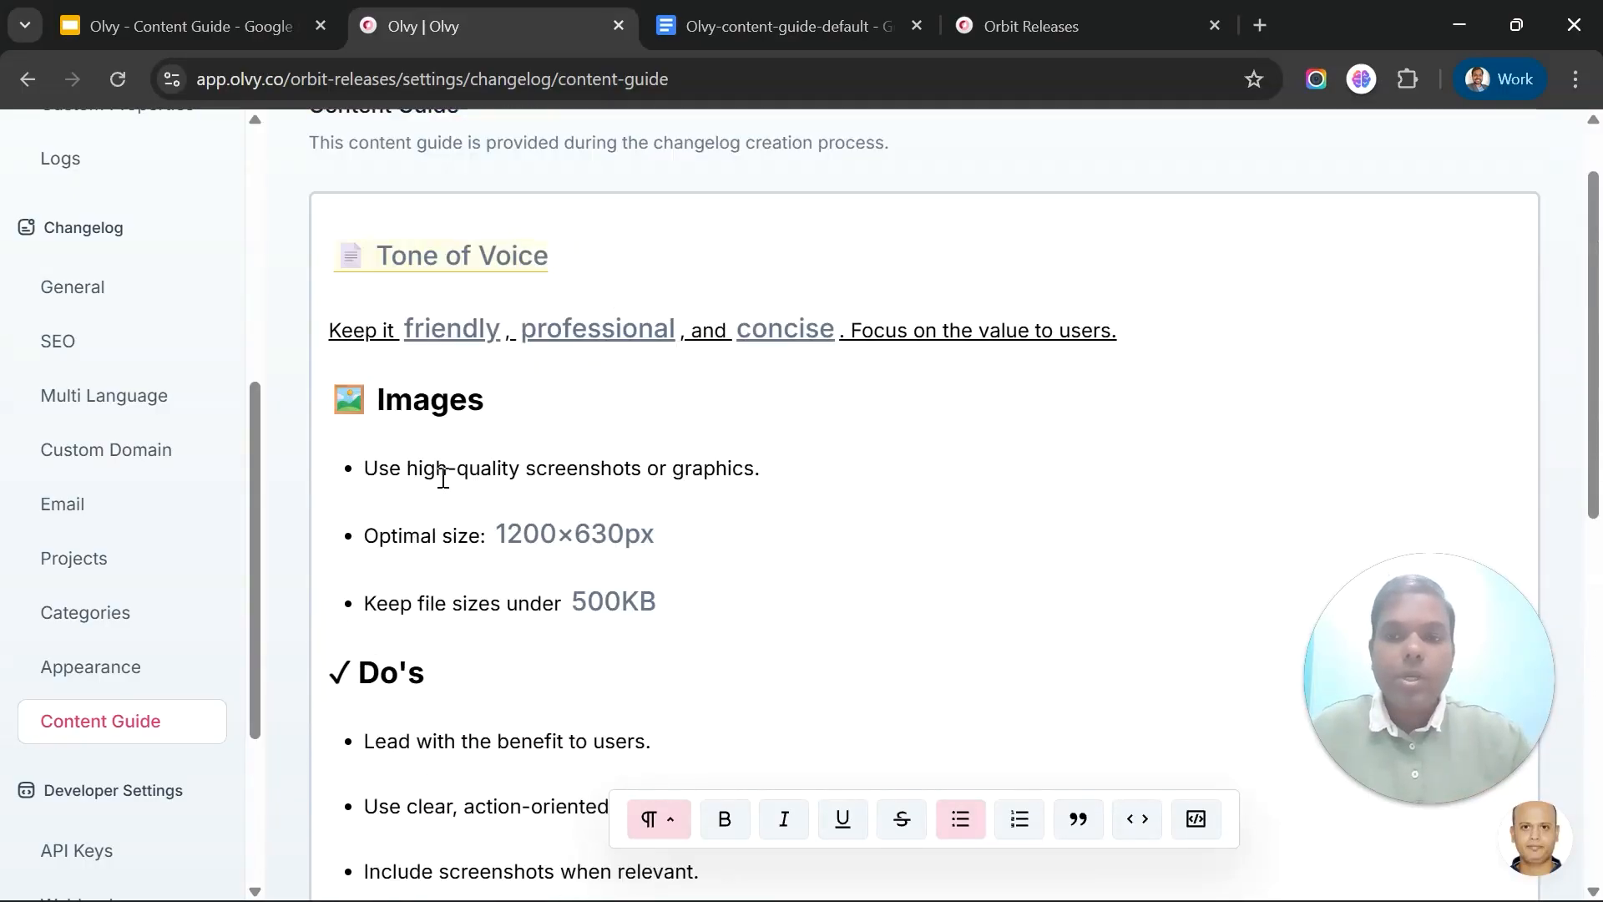
# Switch to the Olvy-content-guide-default Google Doc and copy the entire Orbit content guide
pyautogui.click(760, 8)
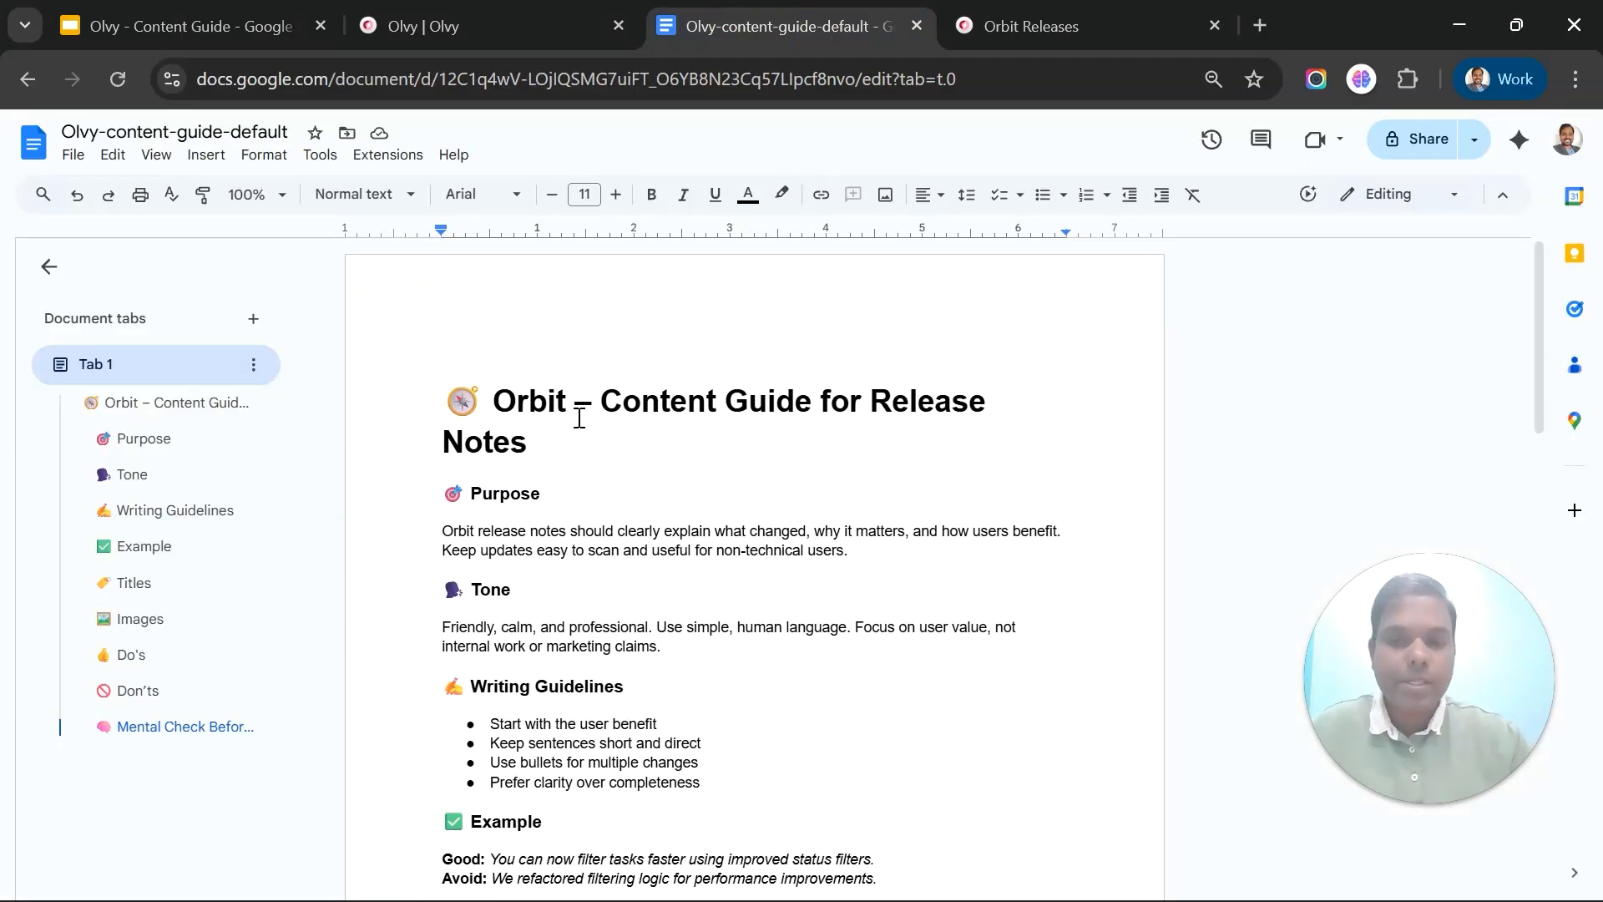
pyautogui.doubleClick(522, 407)
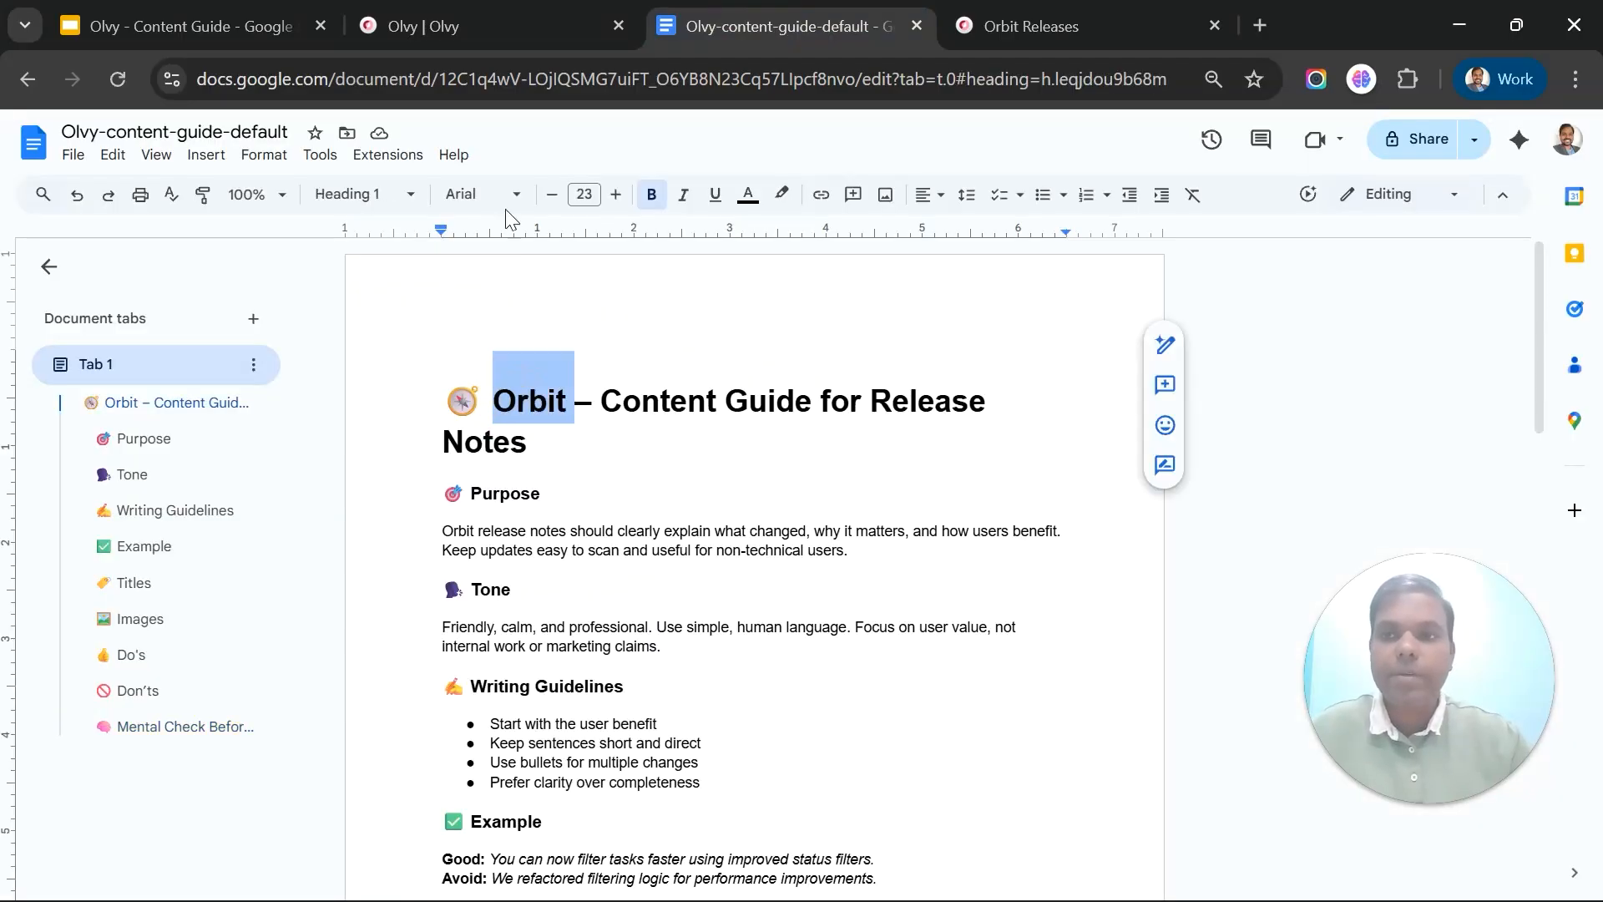
pyautogui.click(574, 524)
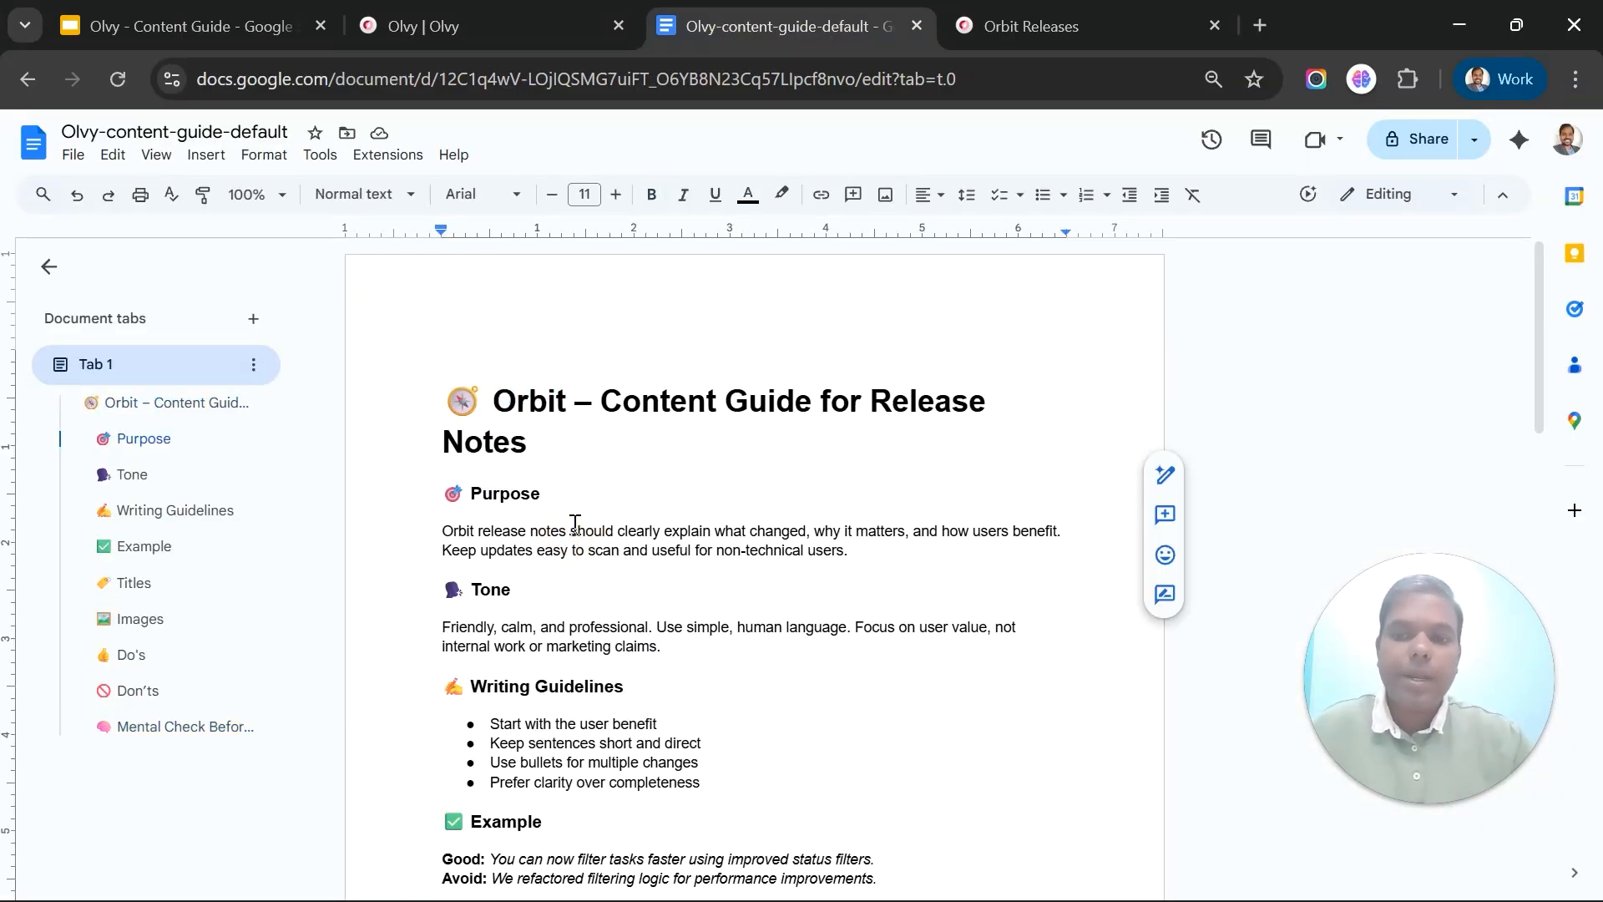
pyautogui.hotkey('ctrl', 'a')
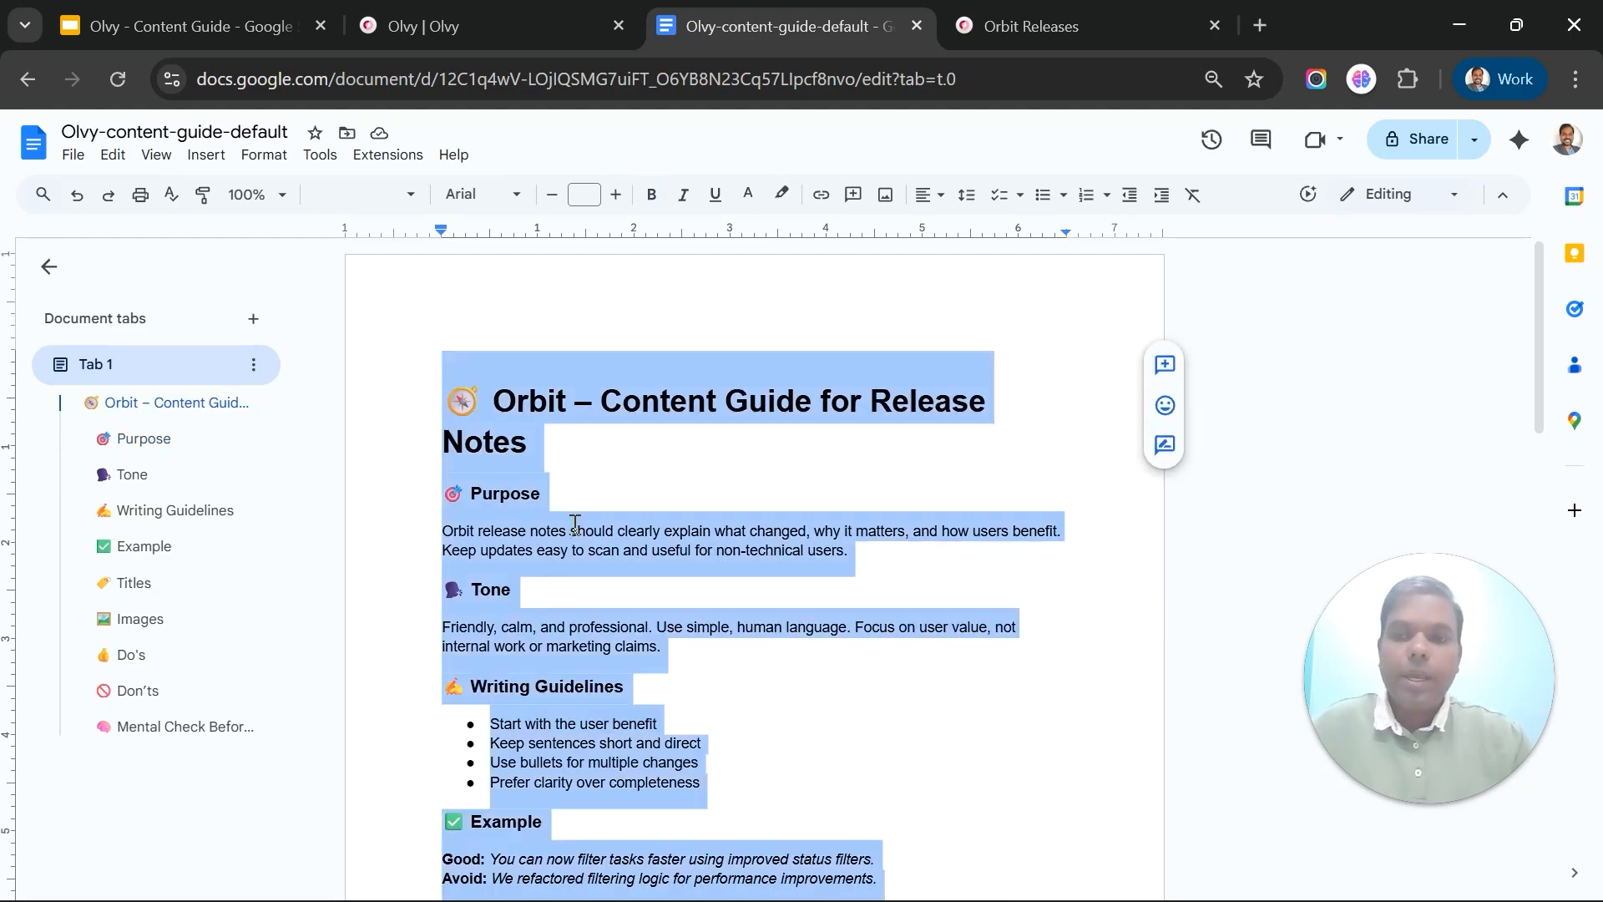
pyautogui.scroll(-14, 569, 507)
pyautogui.scroll(13, 569, 508)
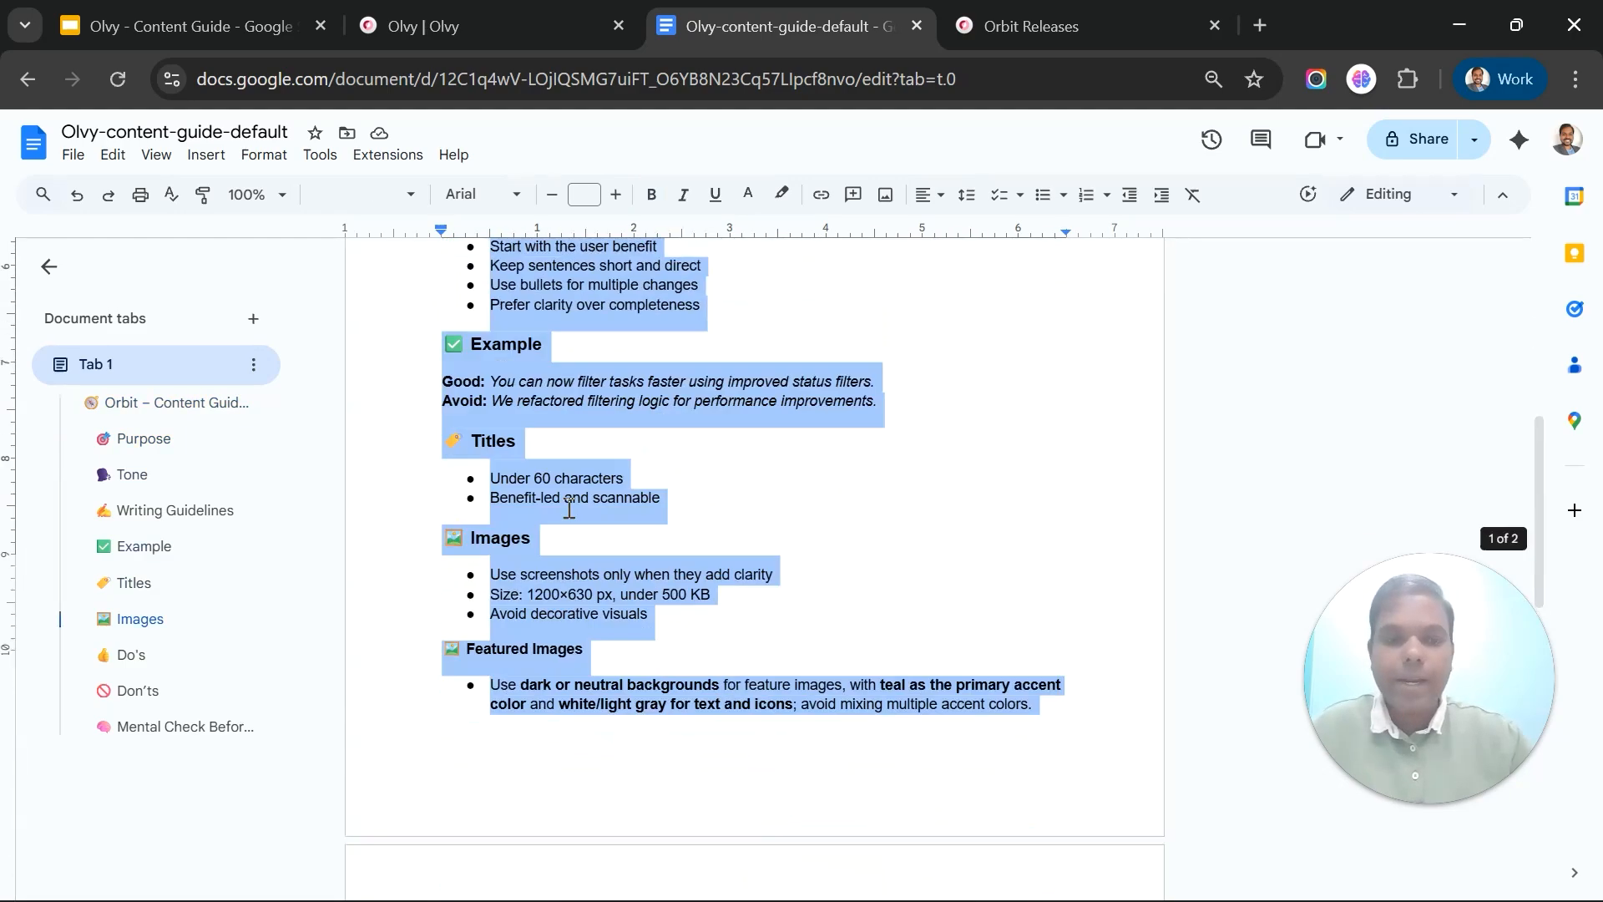
pyautogui.scroll(1, 569, 508)
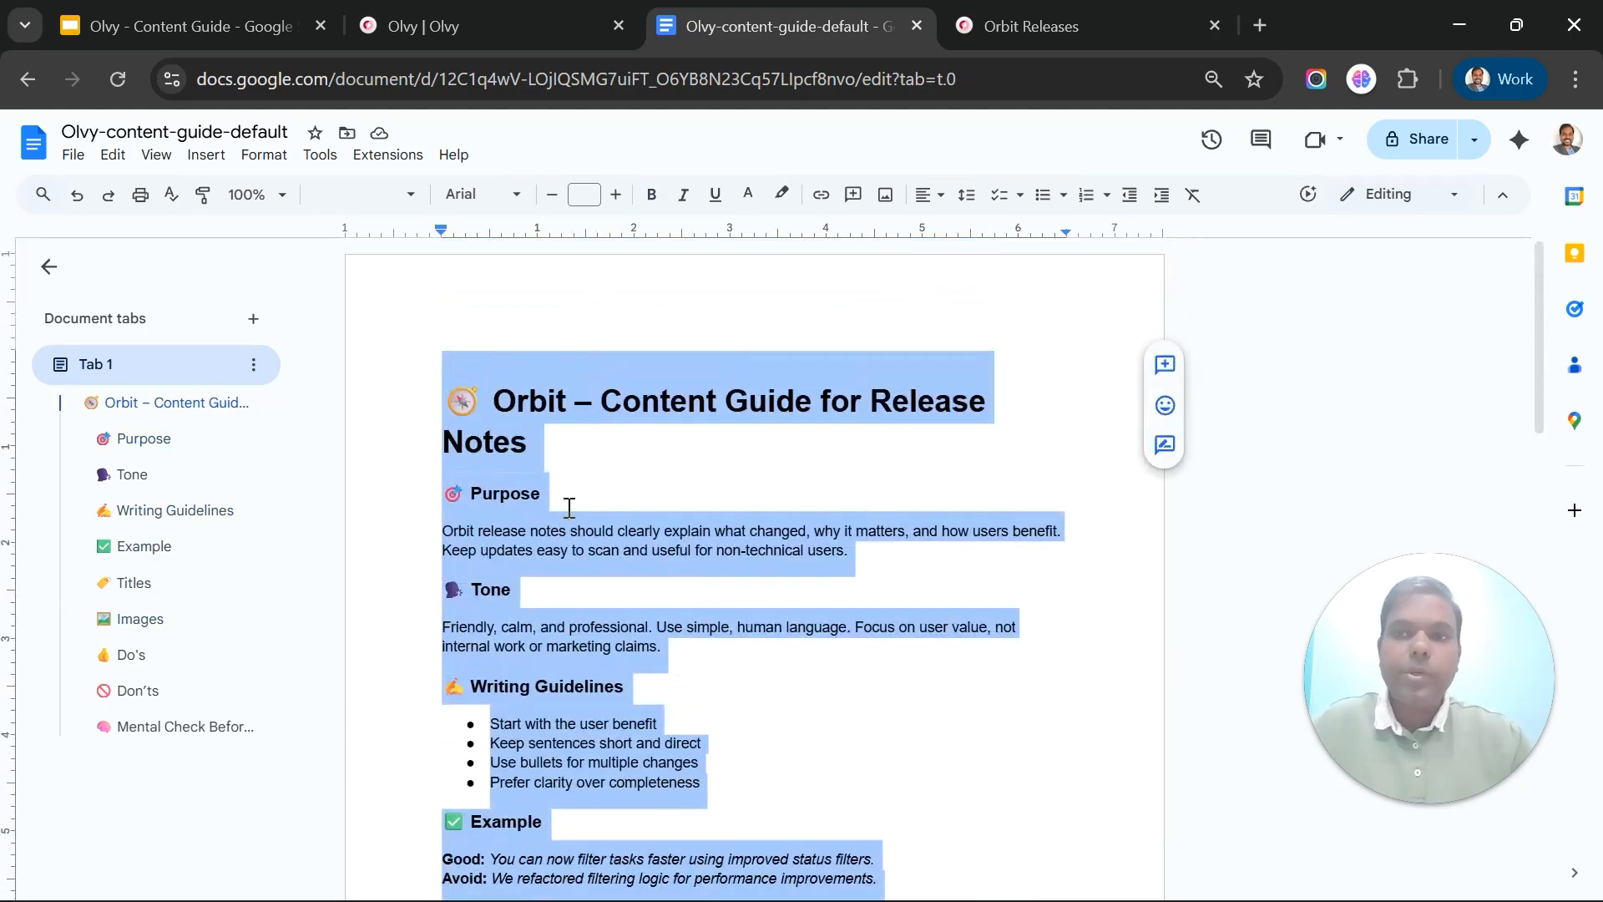
# Return to Olvy's Content Guide settings and replace the whole default guide with the copied Orbit guide
pyautogui.hotkey('ctrl', 'shift', 'Tab')
pyautogui.click(544, 470)
pyautogui.hotkey('ctrl', 'a')
pyautogui.press('BackSpace')
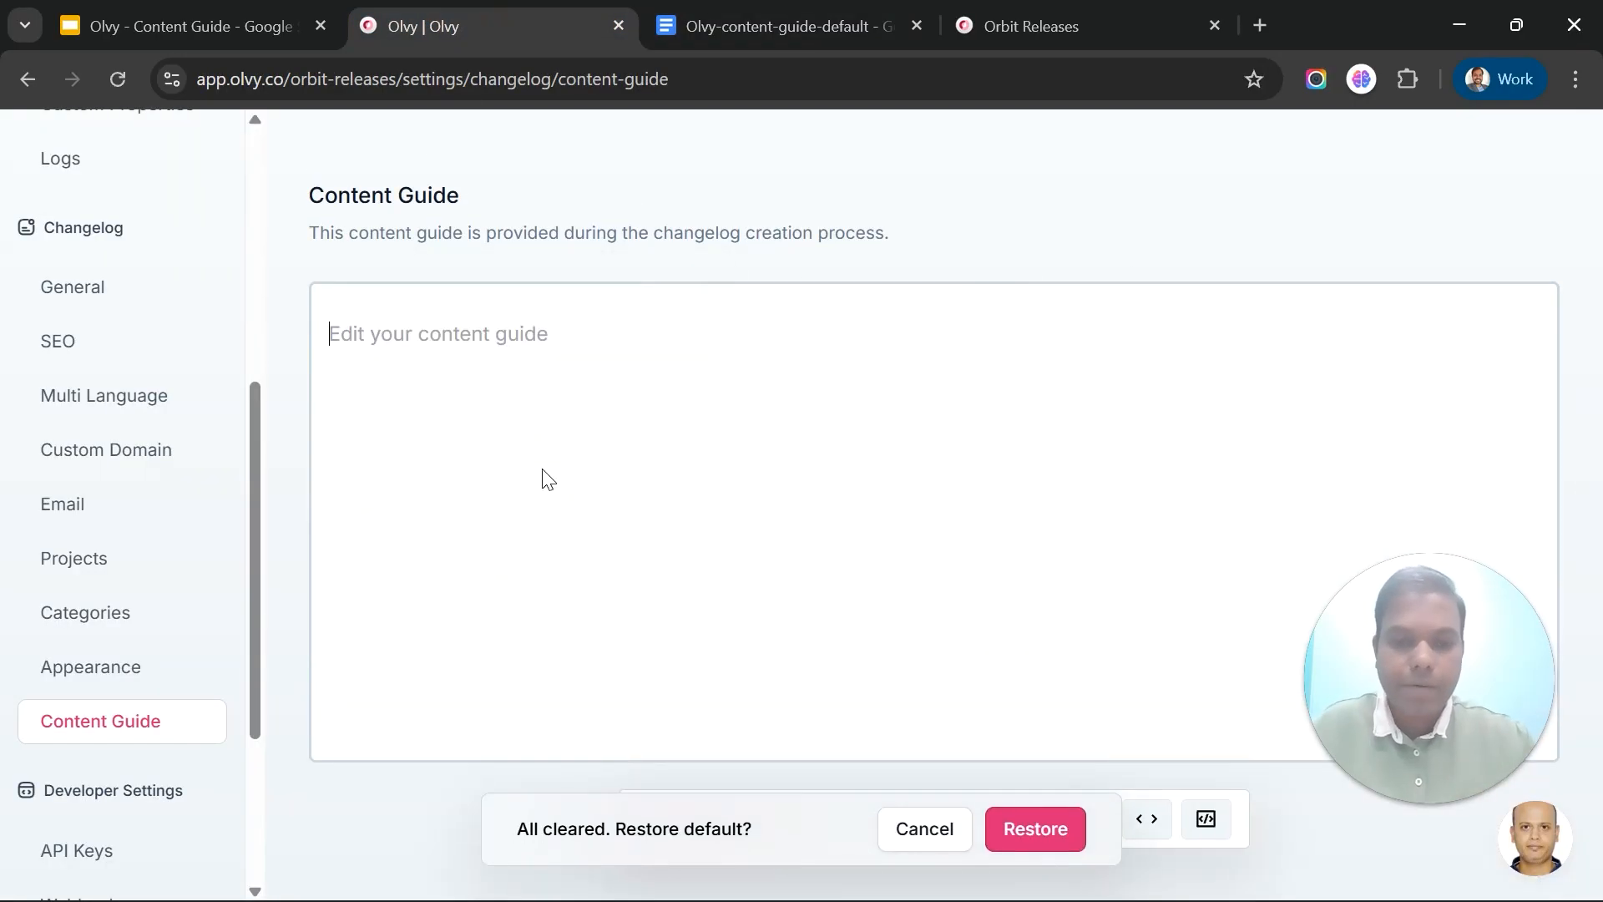
pyautogui.hotkey('ctrl', 'v')
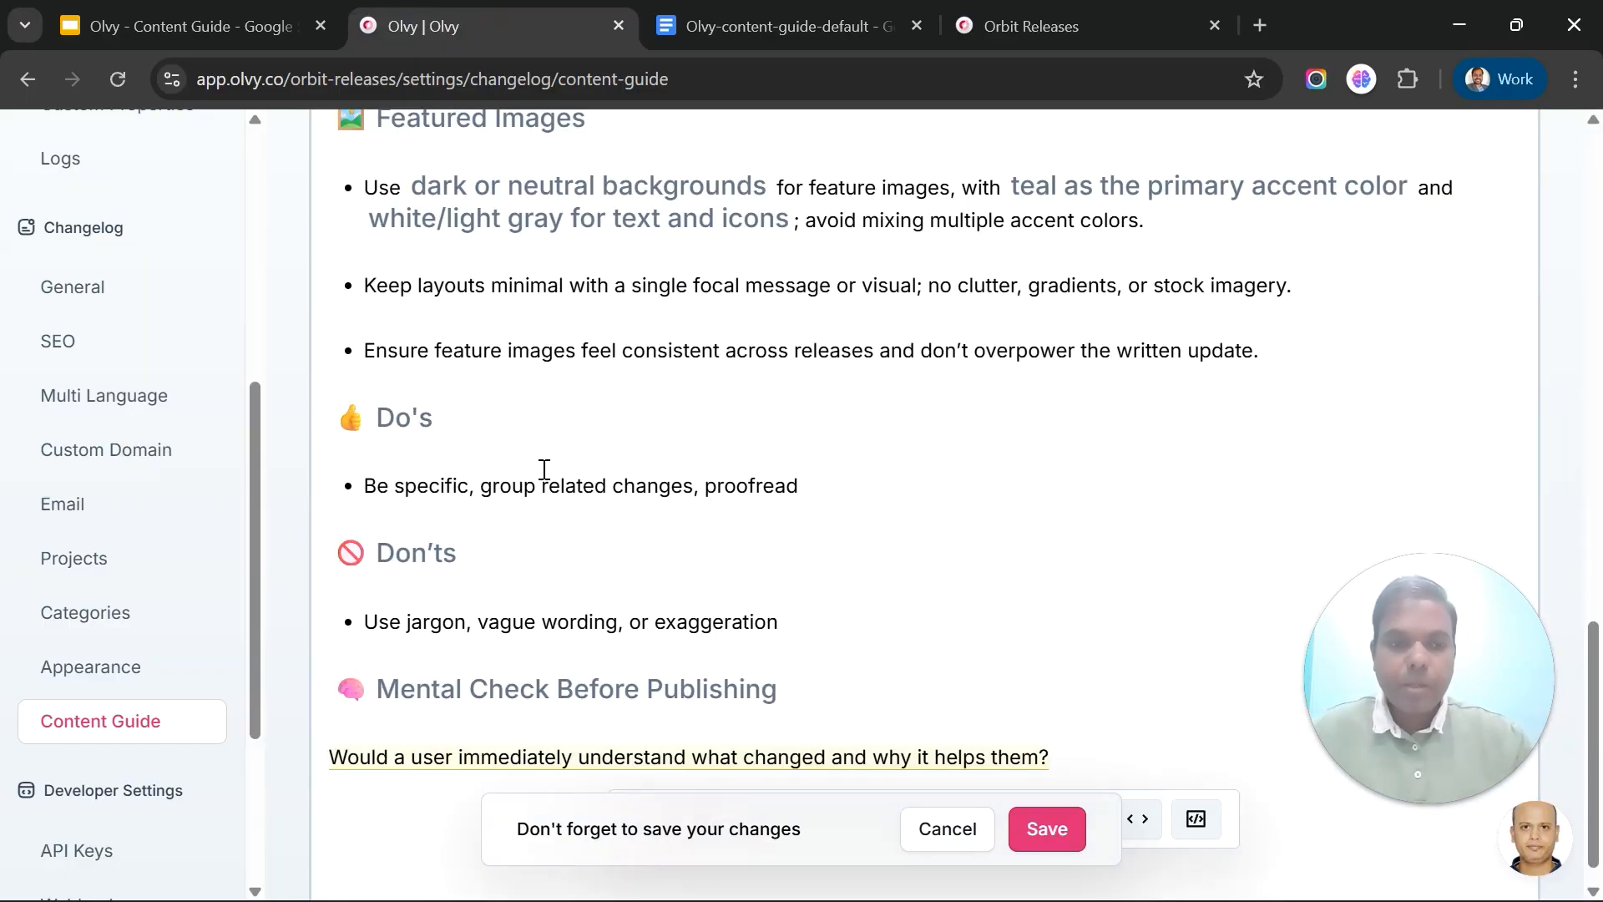
pyautogui.scroll(10, 544, 470)
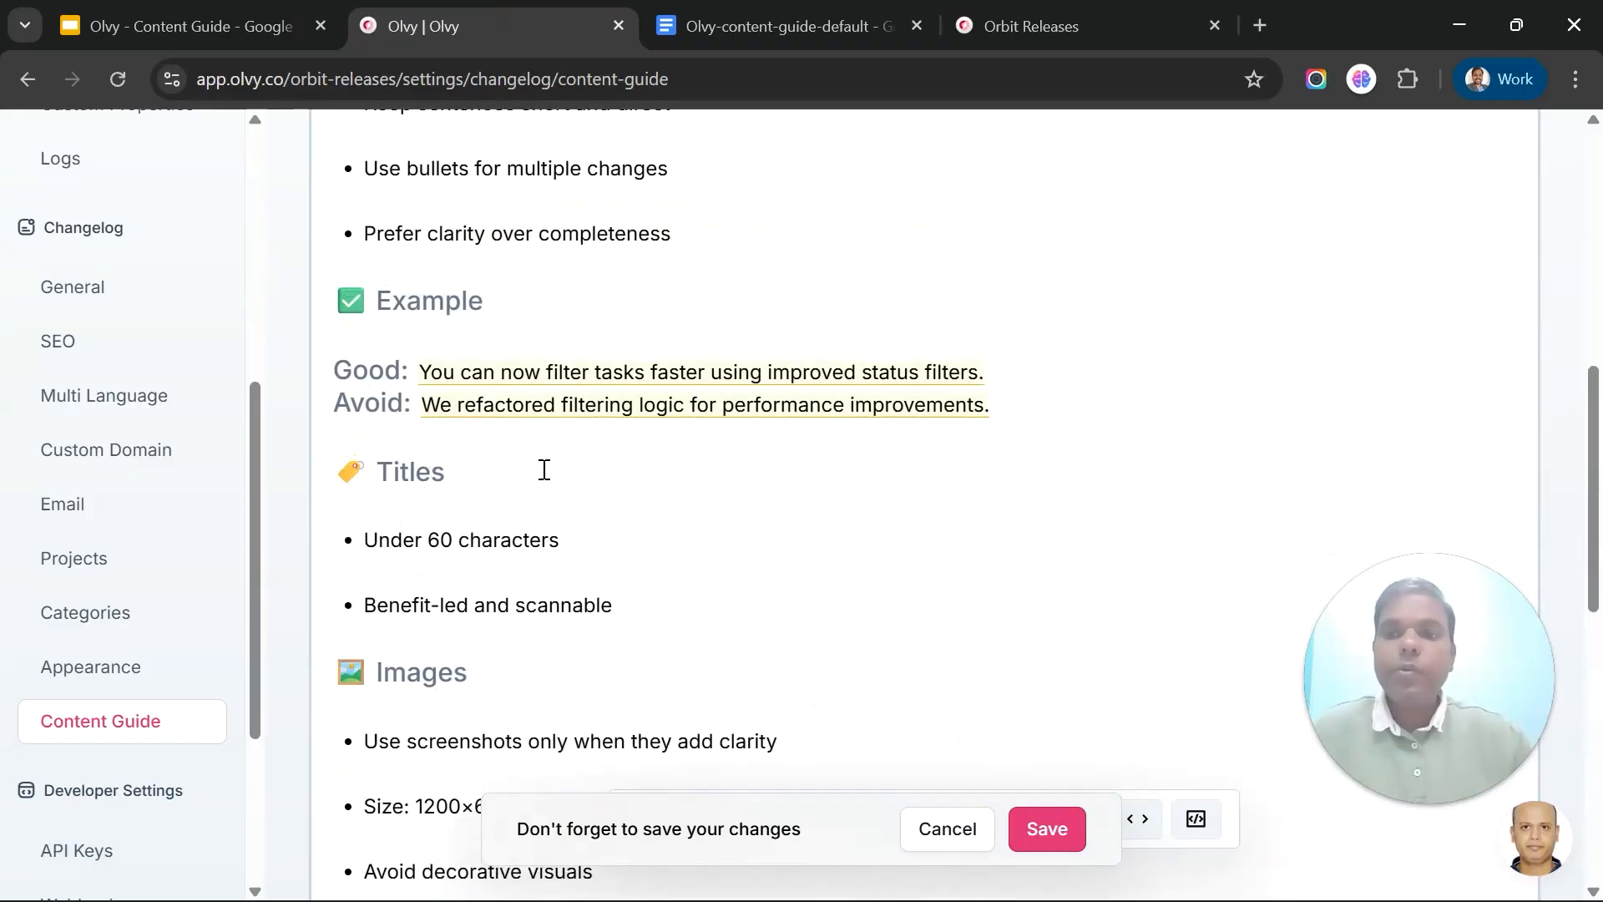
# Revisit the Google Doc to check its Orbit title heading, and return to the pasted guide in Olvy
pyautogui.click(756, 25)
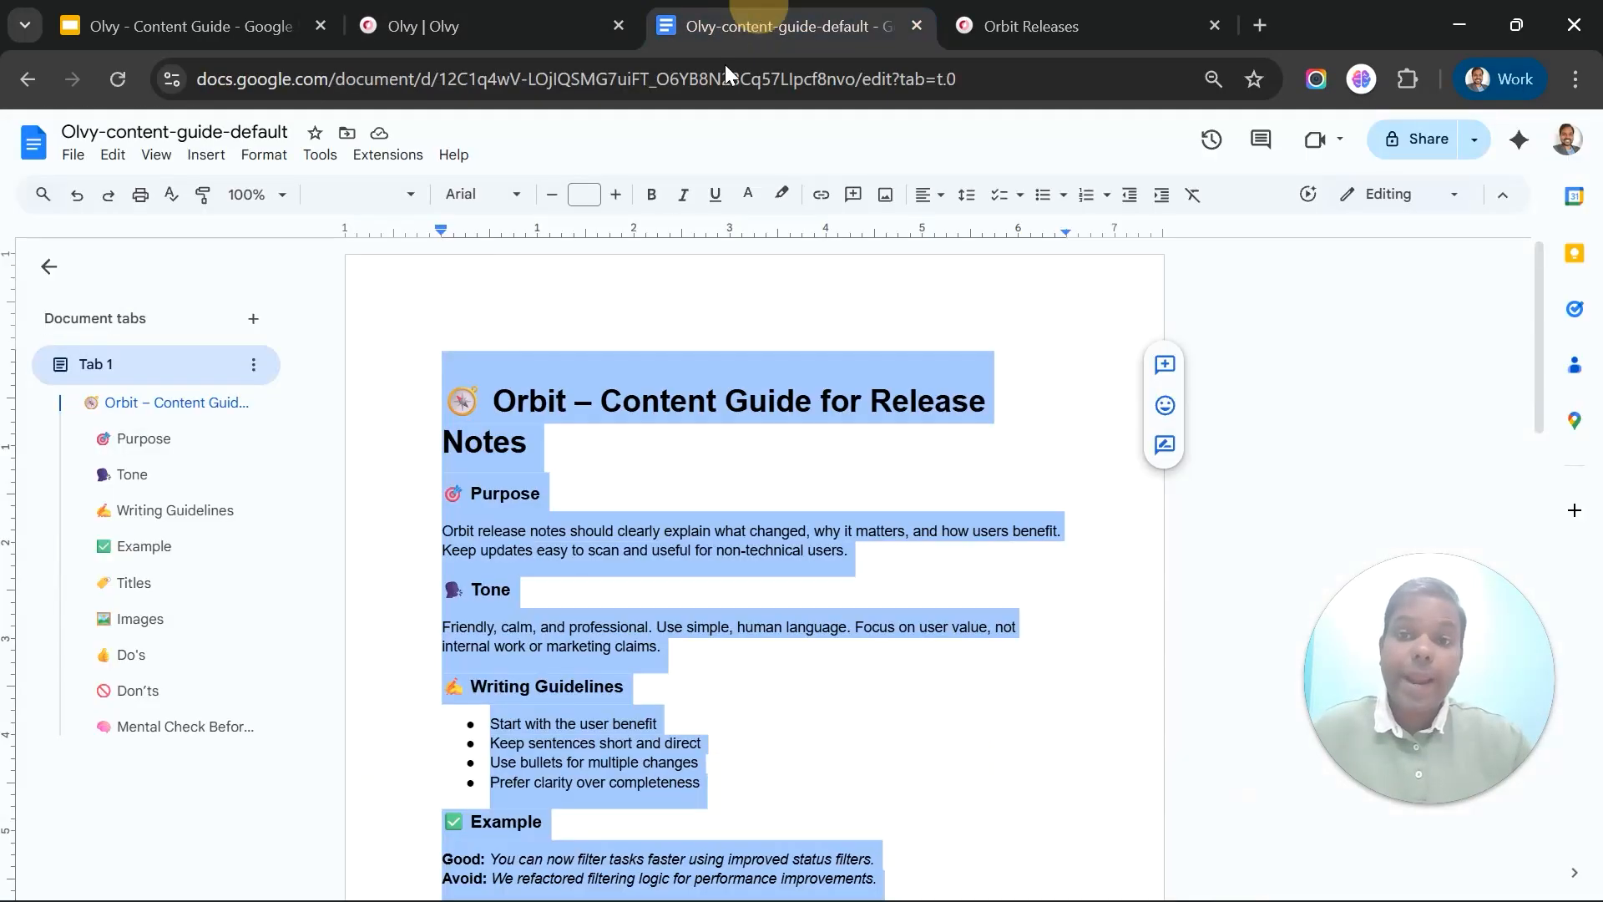
pyautogui.click(538, 403)
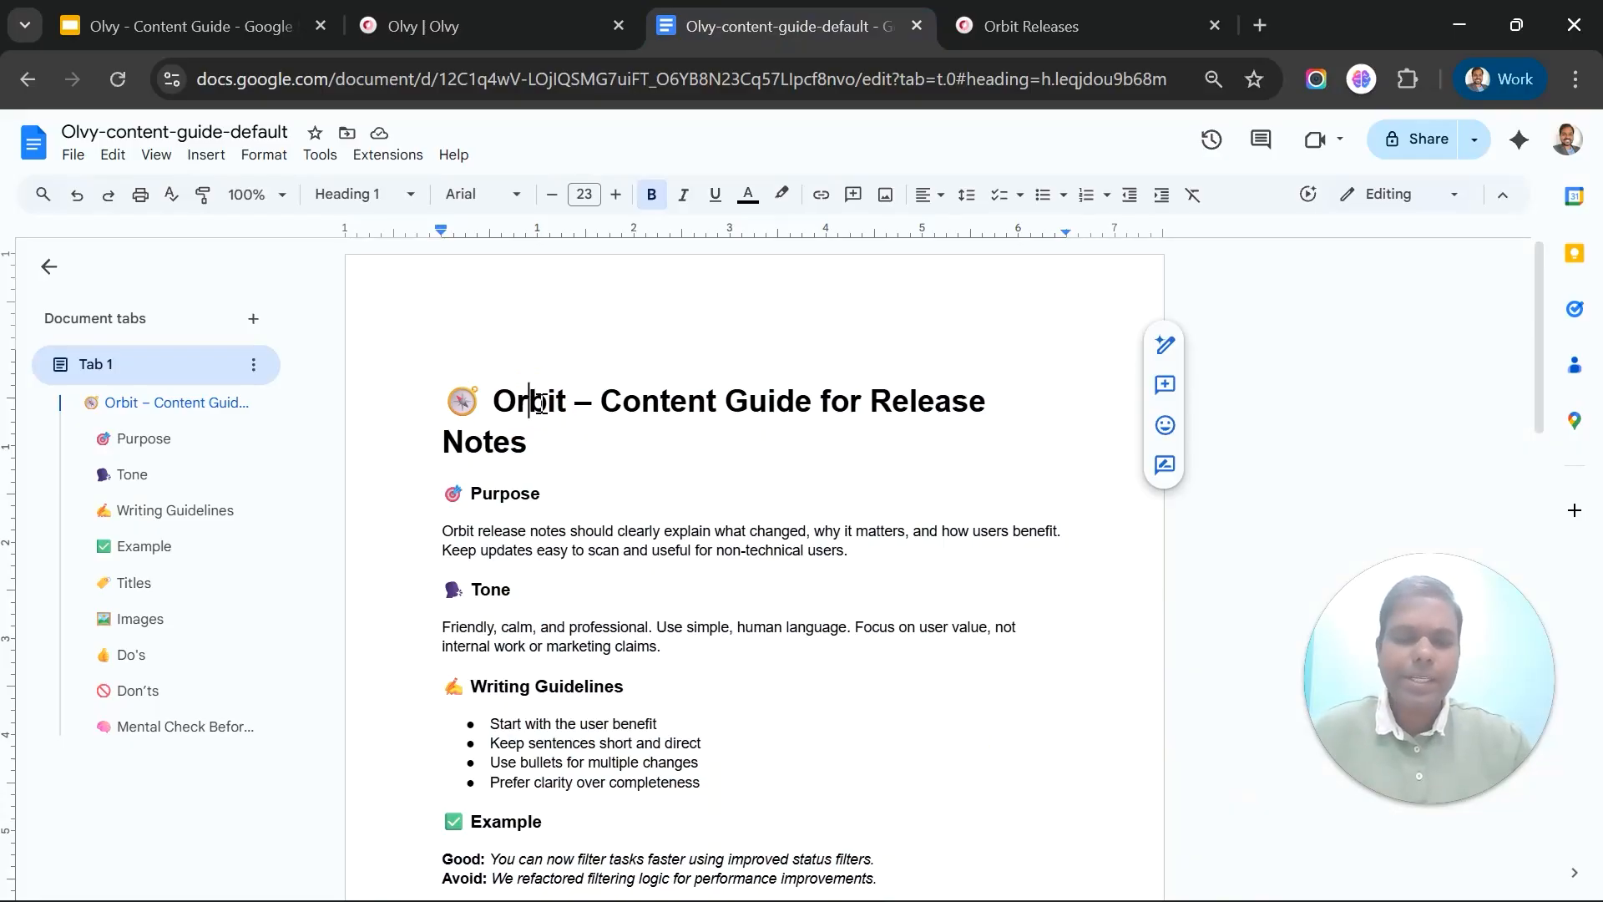
pyautogui.tripleClick(496, 422)
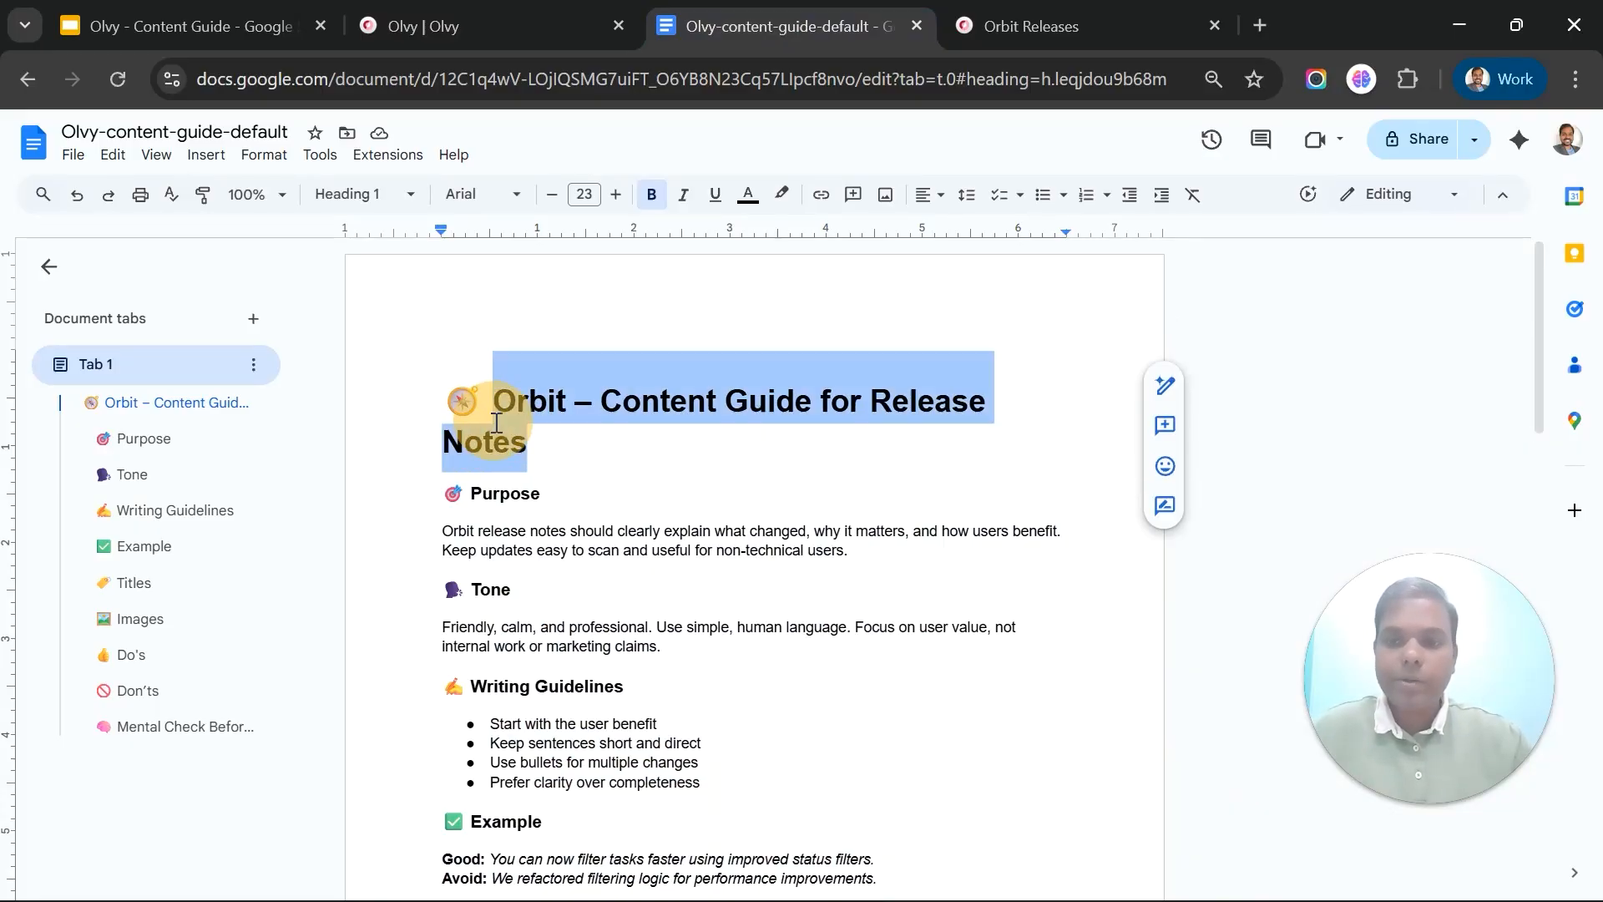
pyautogui.click(603, 418)
pyautogui.click(471, 21)
pyautogui.click(544, 389)
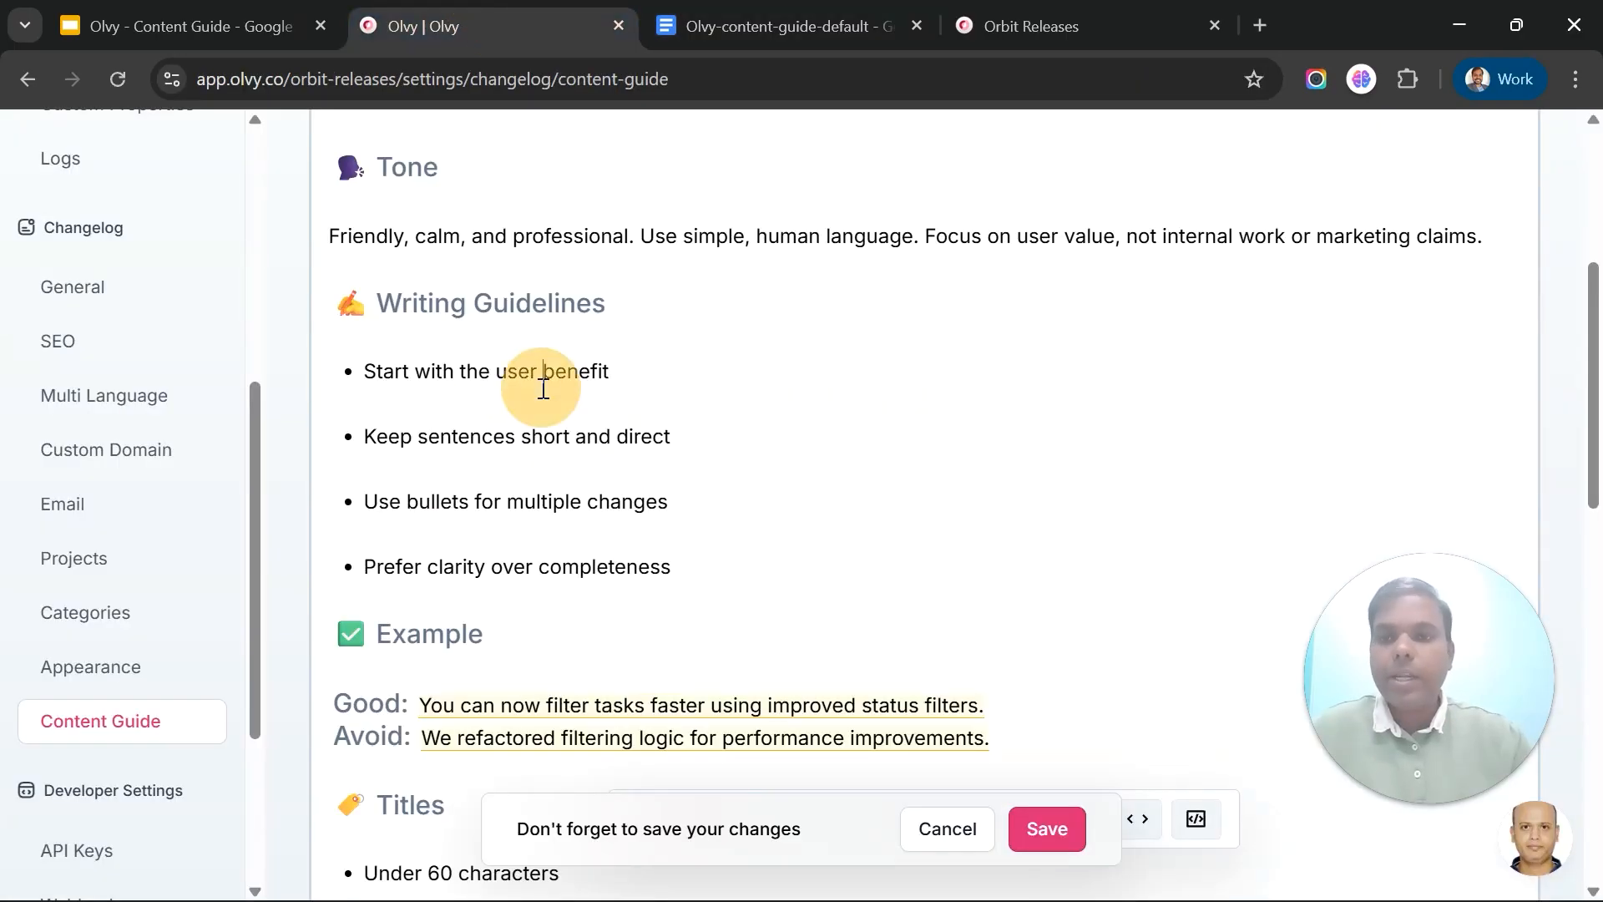
# Check the pasted guide's Purpose, Tone, Writing Guidelines and Example sections
pyautogui.scroll(5, 543, 389)
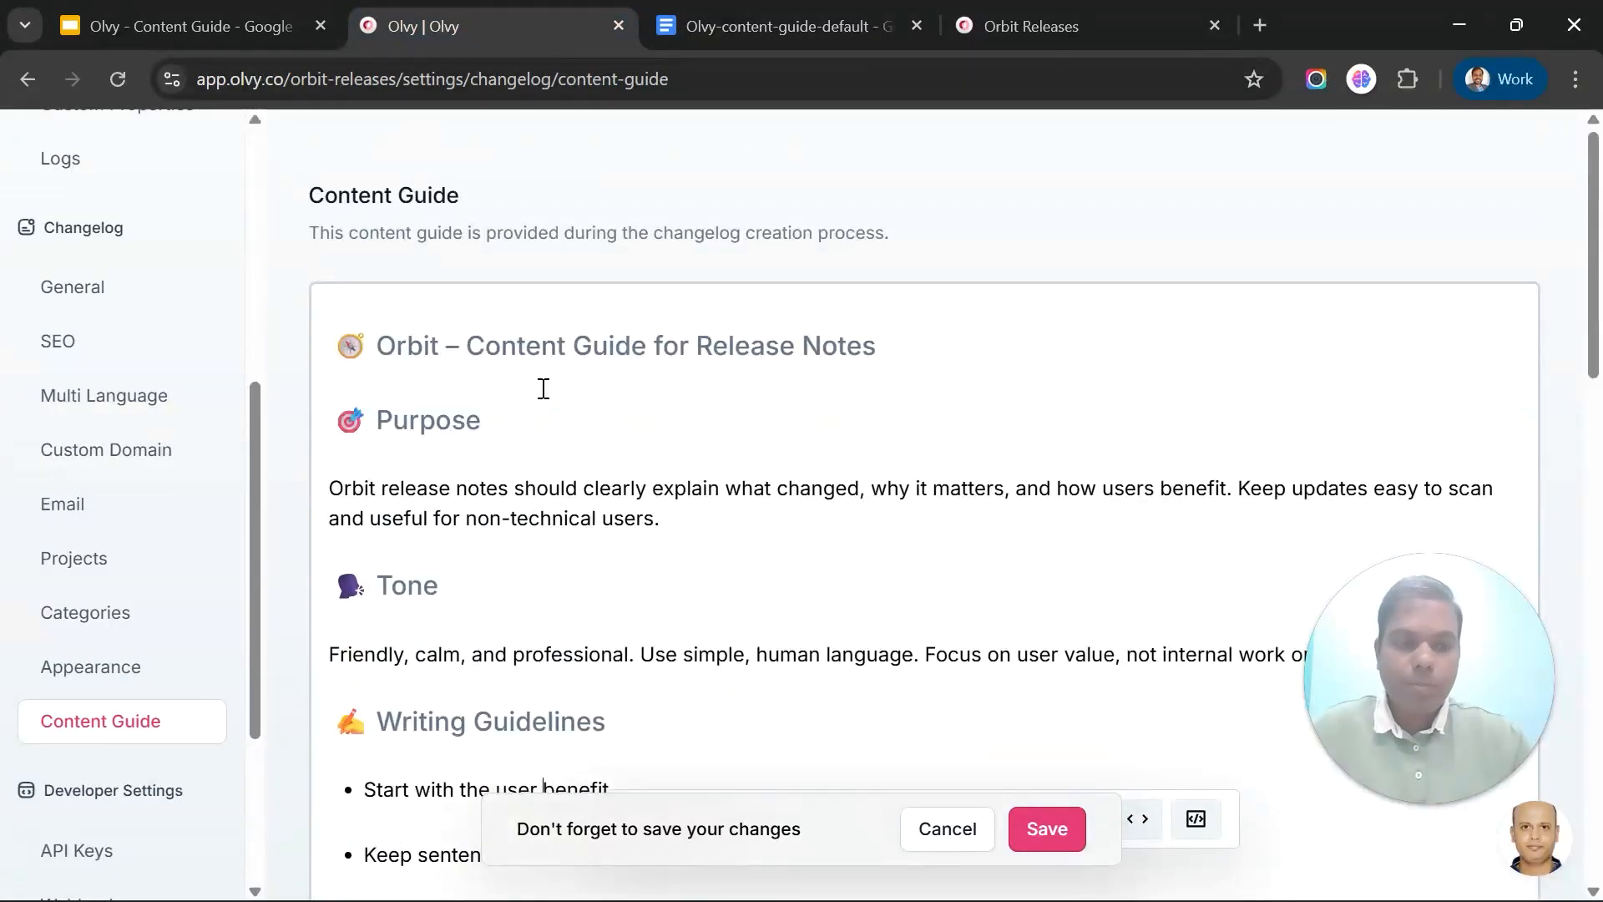
pyautogui.tripleClick(509, 512)
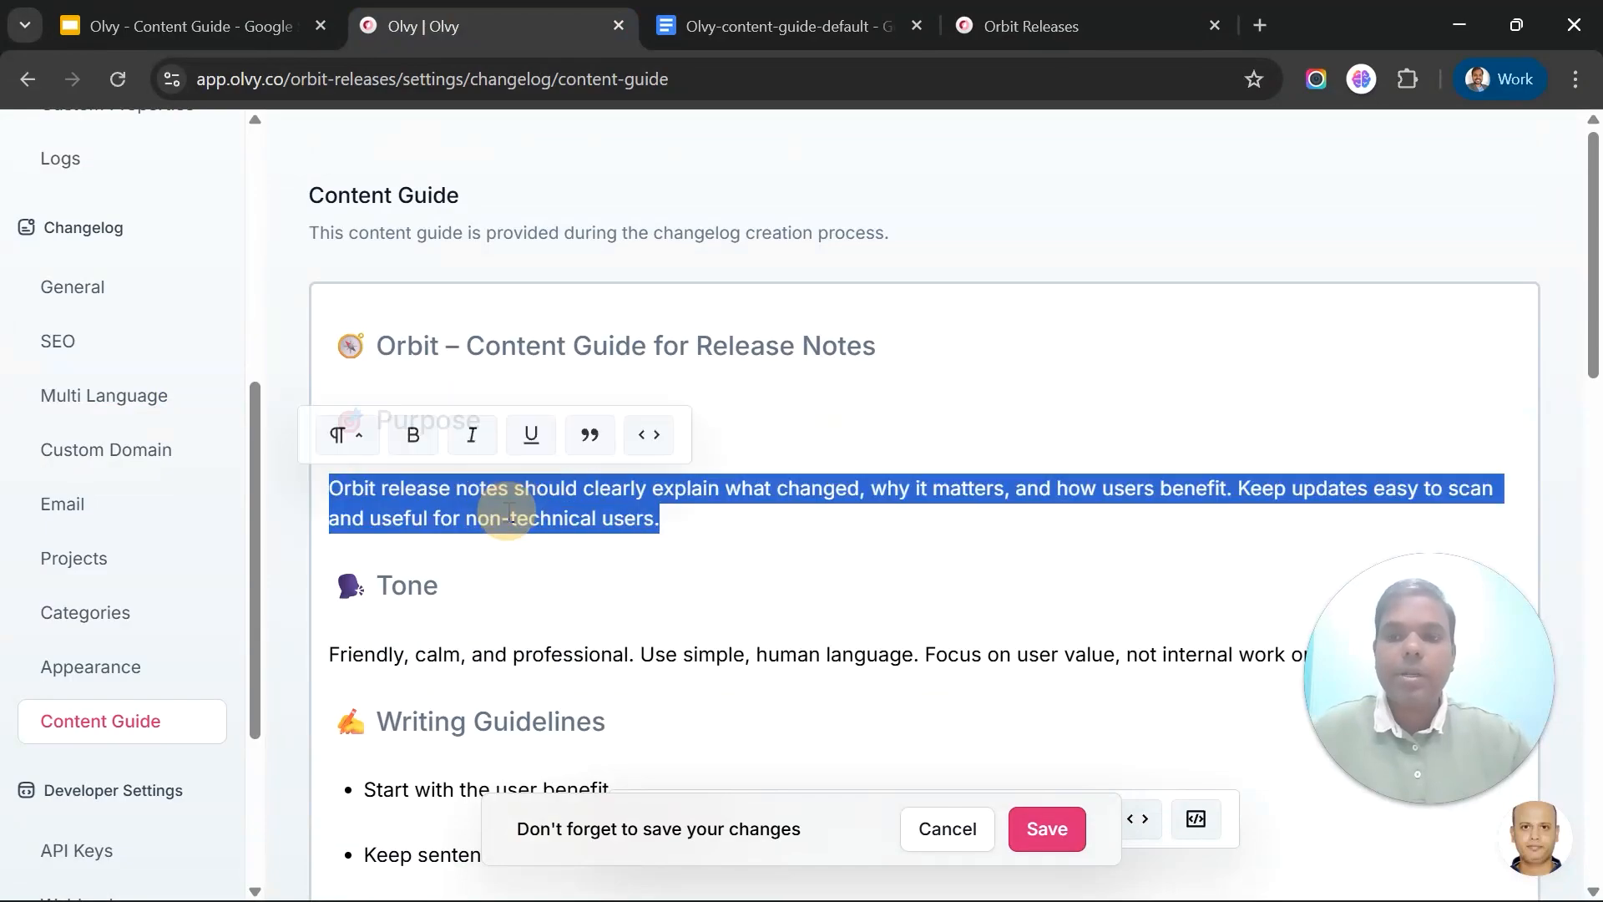
pyautogui.scroll(-1, 626, 595)
pyautogui.moveTo(651, 840); pyautogui.dragTo(643, 869)
pyautogui.click(719, 610)
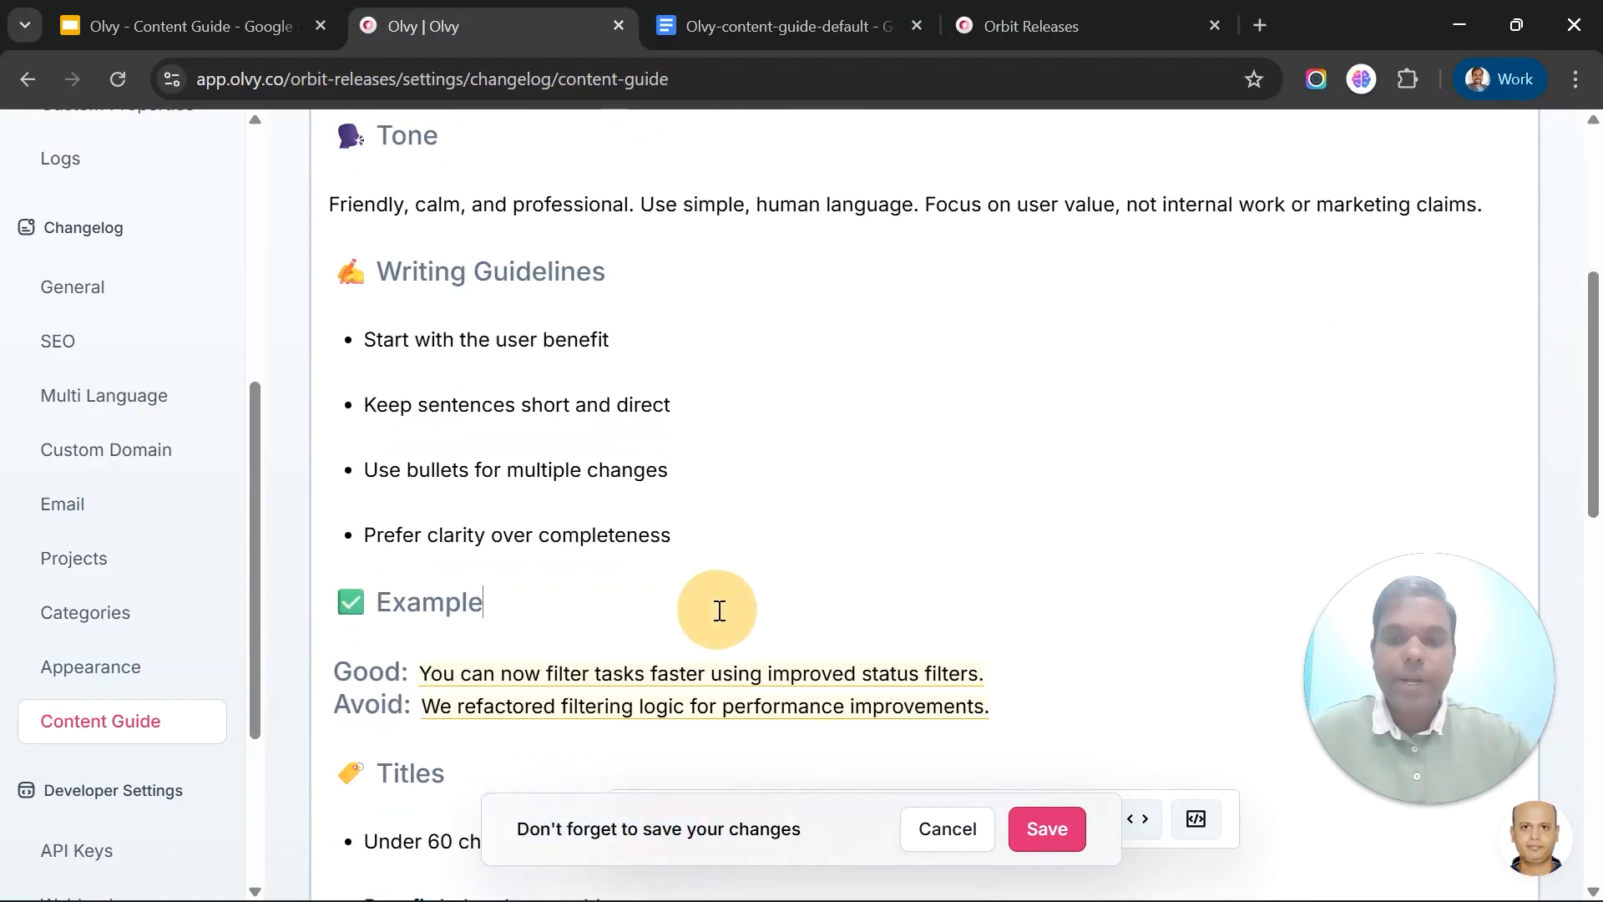
pyautogui.scroll(5, 716, 608)
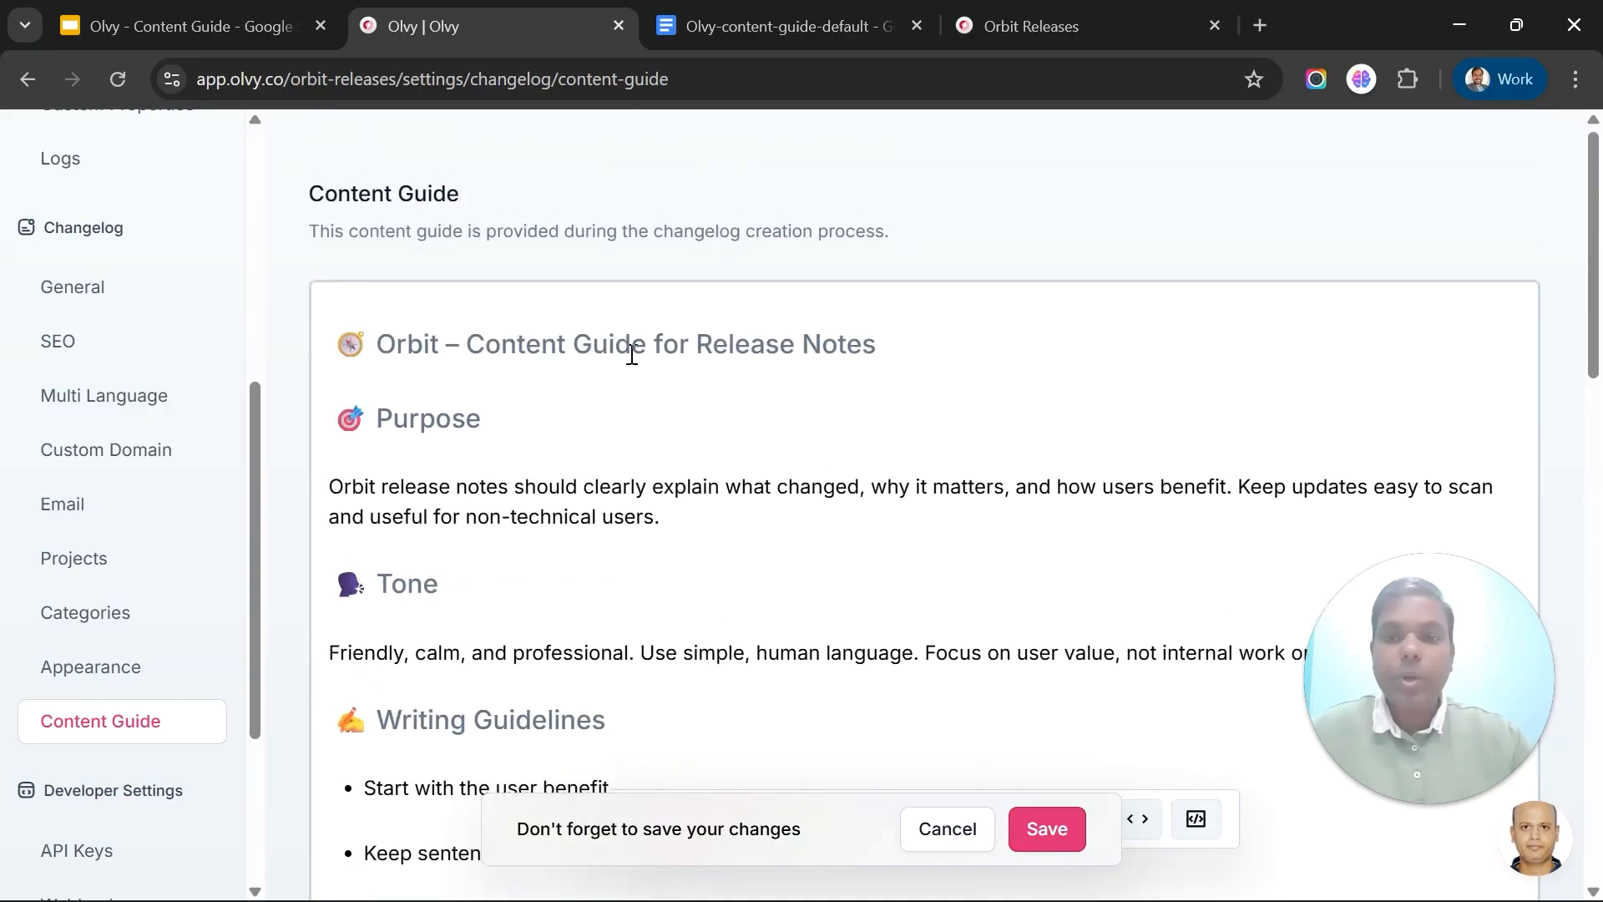
# Underline the "Orbit – Content Guide for Release Notes" heading in the pasted guide
pyautogui.tripleClick(632, 354)
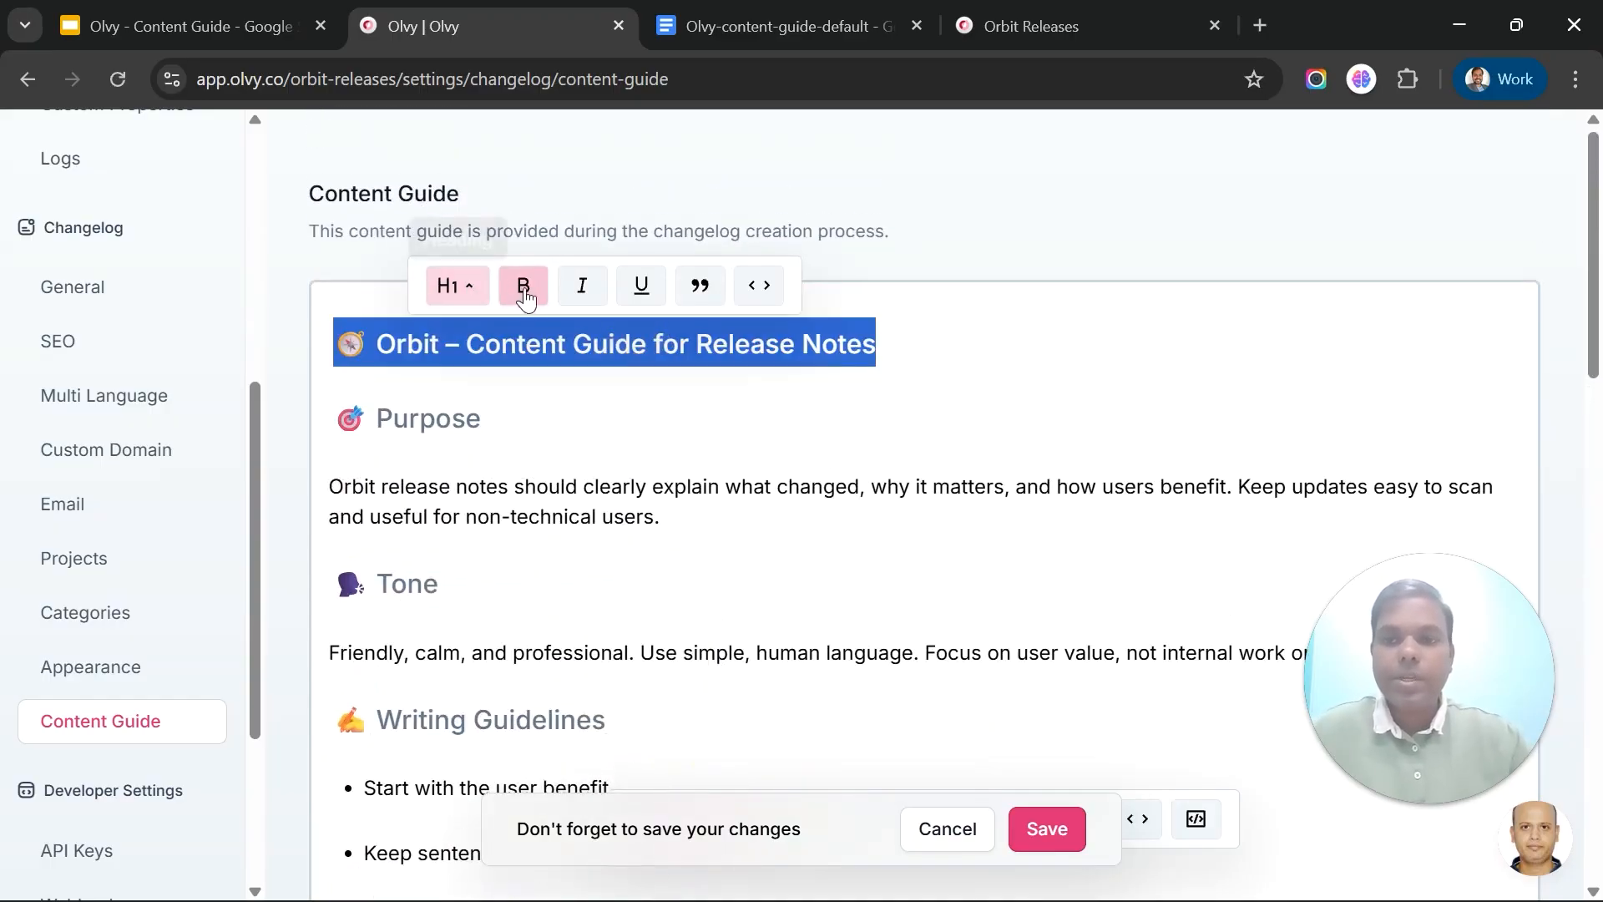
pyautogui.click(641, 291)
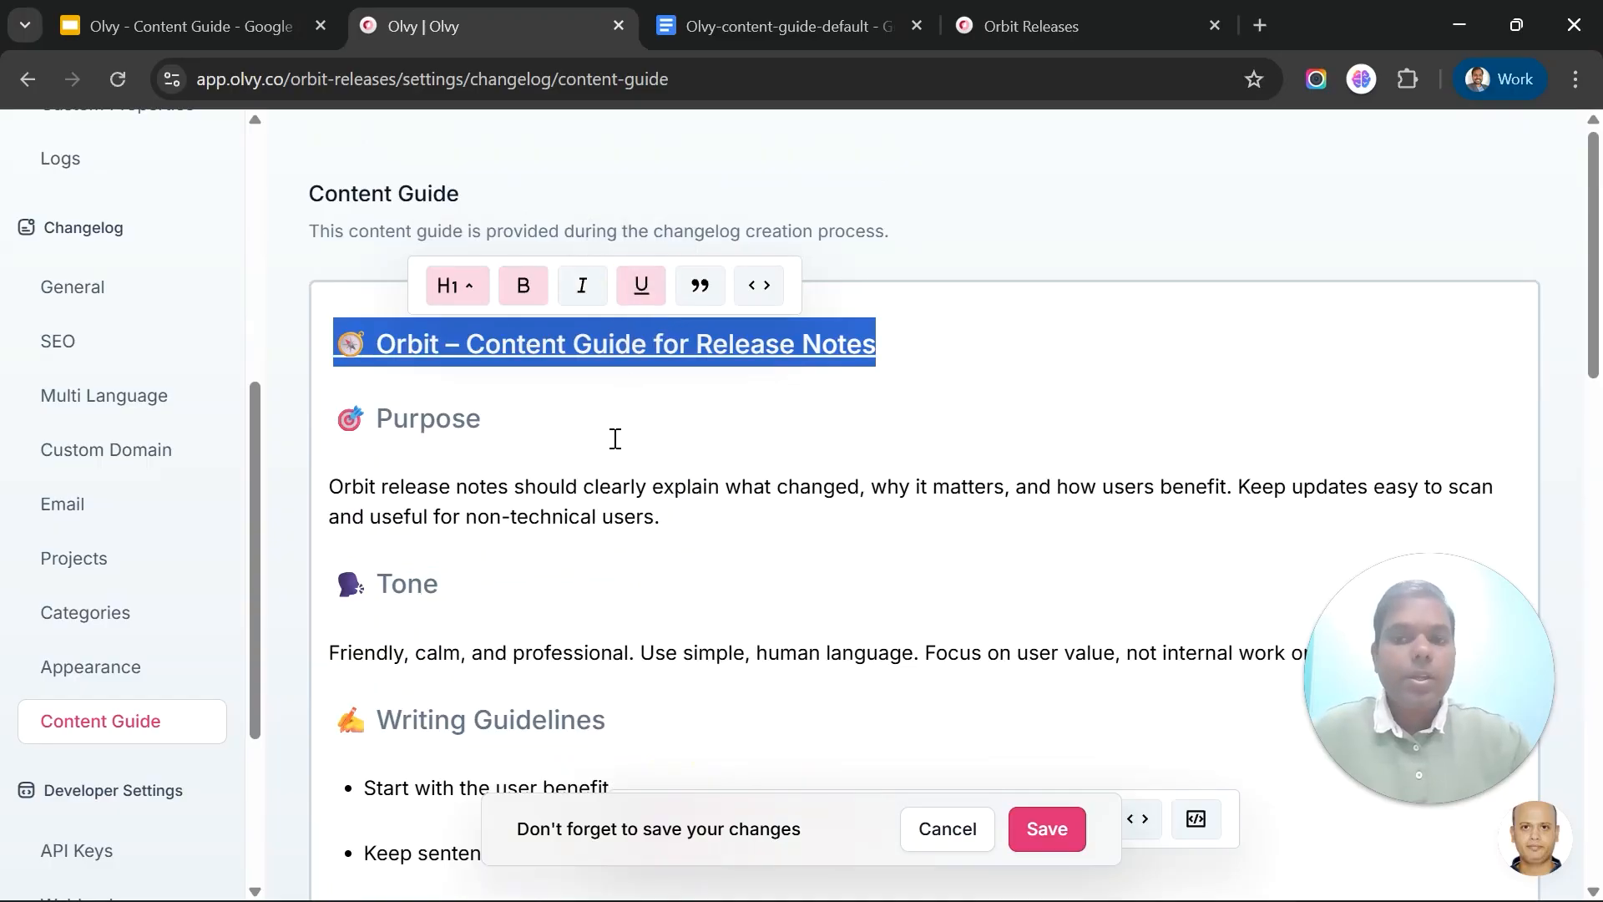
pyautogui.click(608, 548)
pyautogui.scroll(-3, 608, 549)
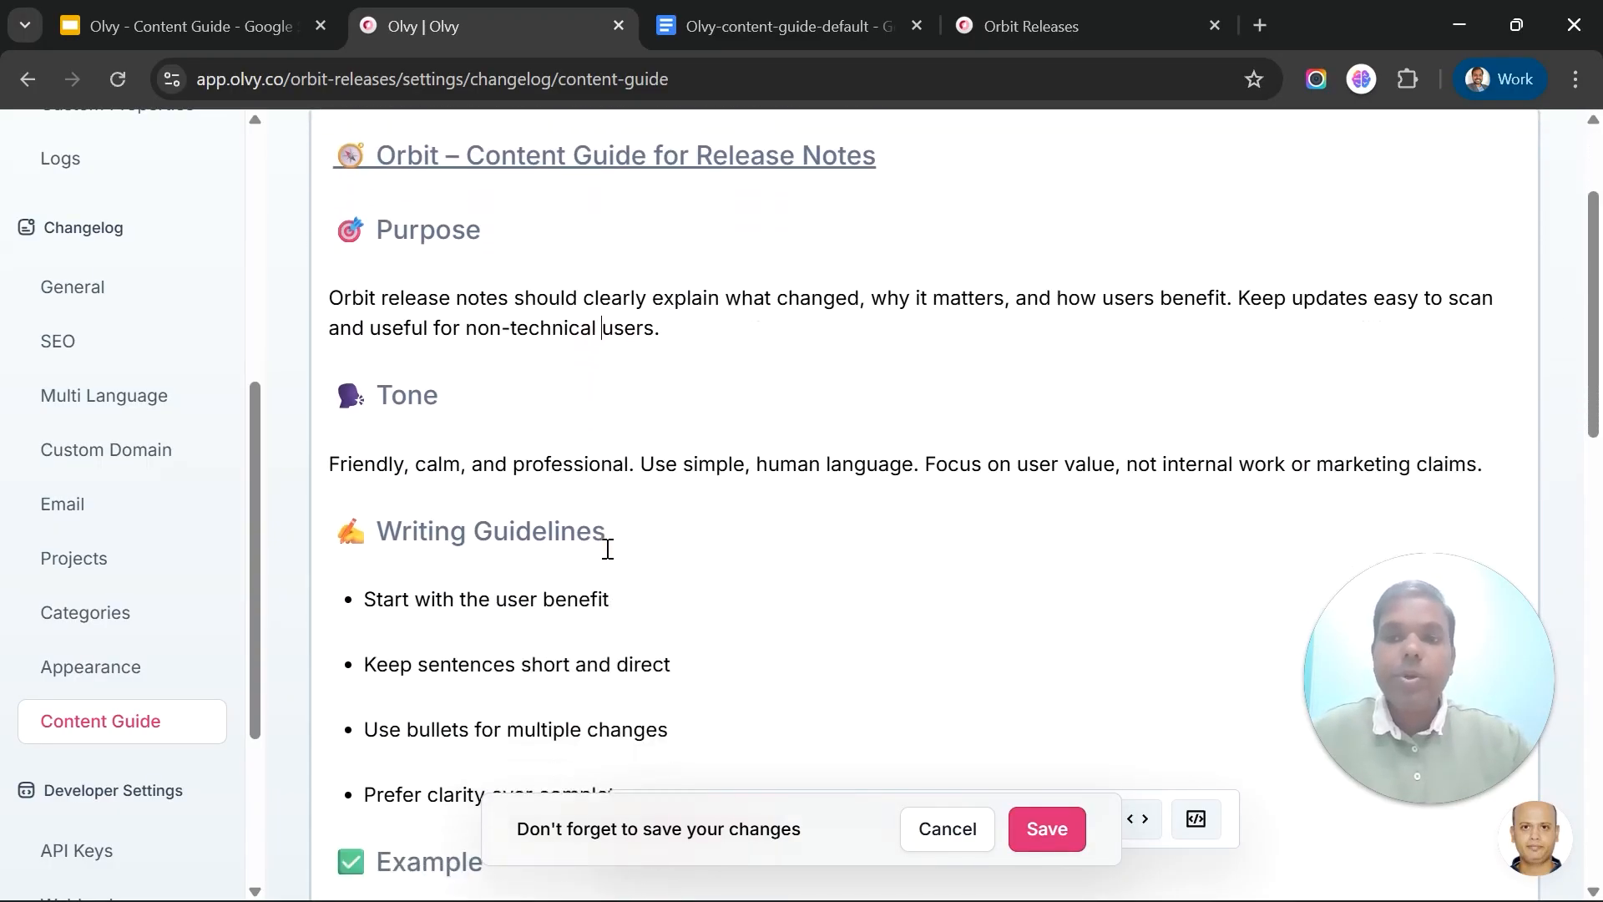
pyautogui.scroll(-2, 608, 549)
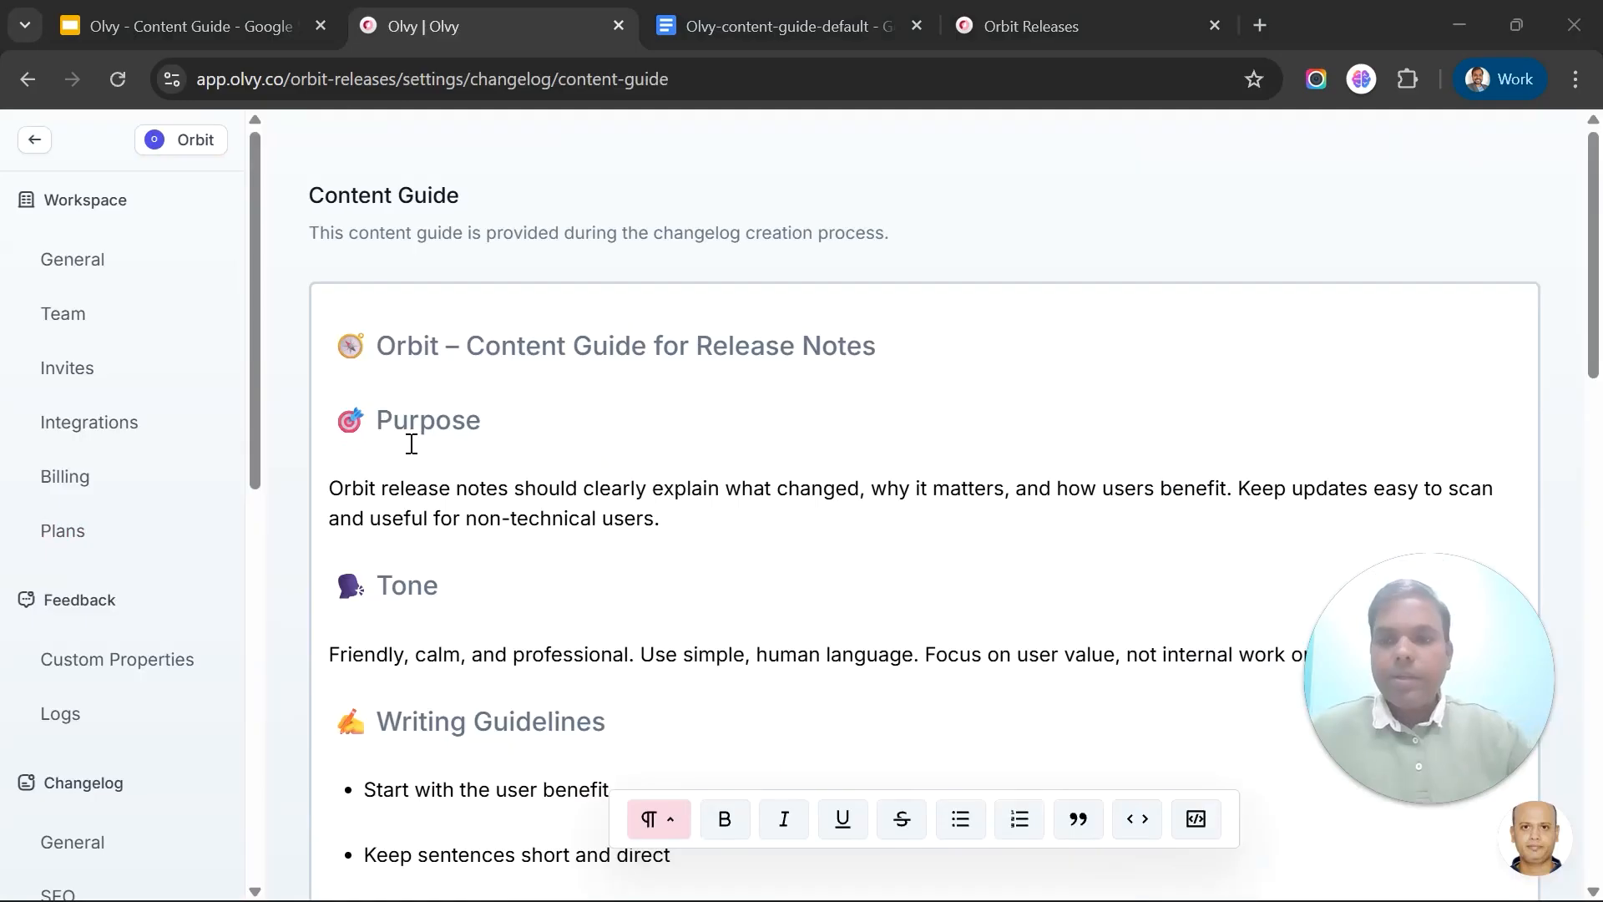
# Save the updated content guide
pyautogui.click(539, 438)
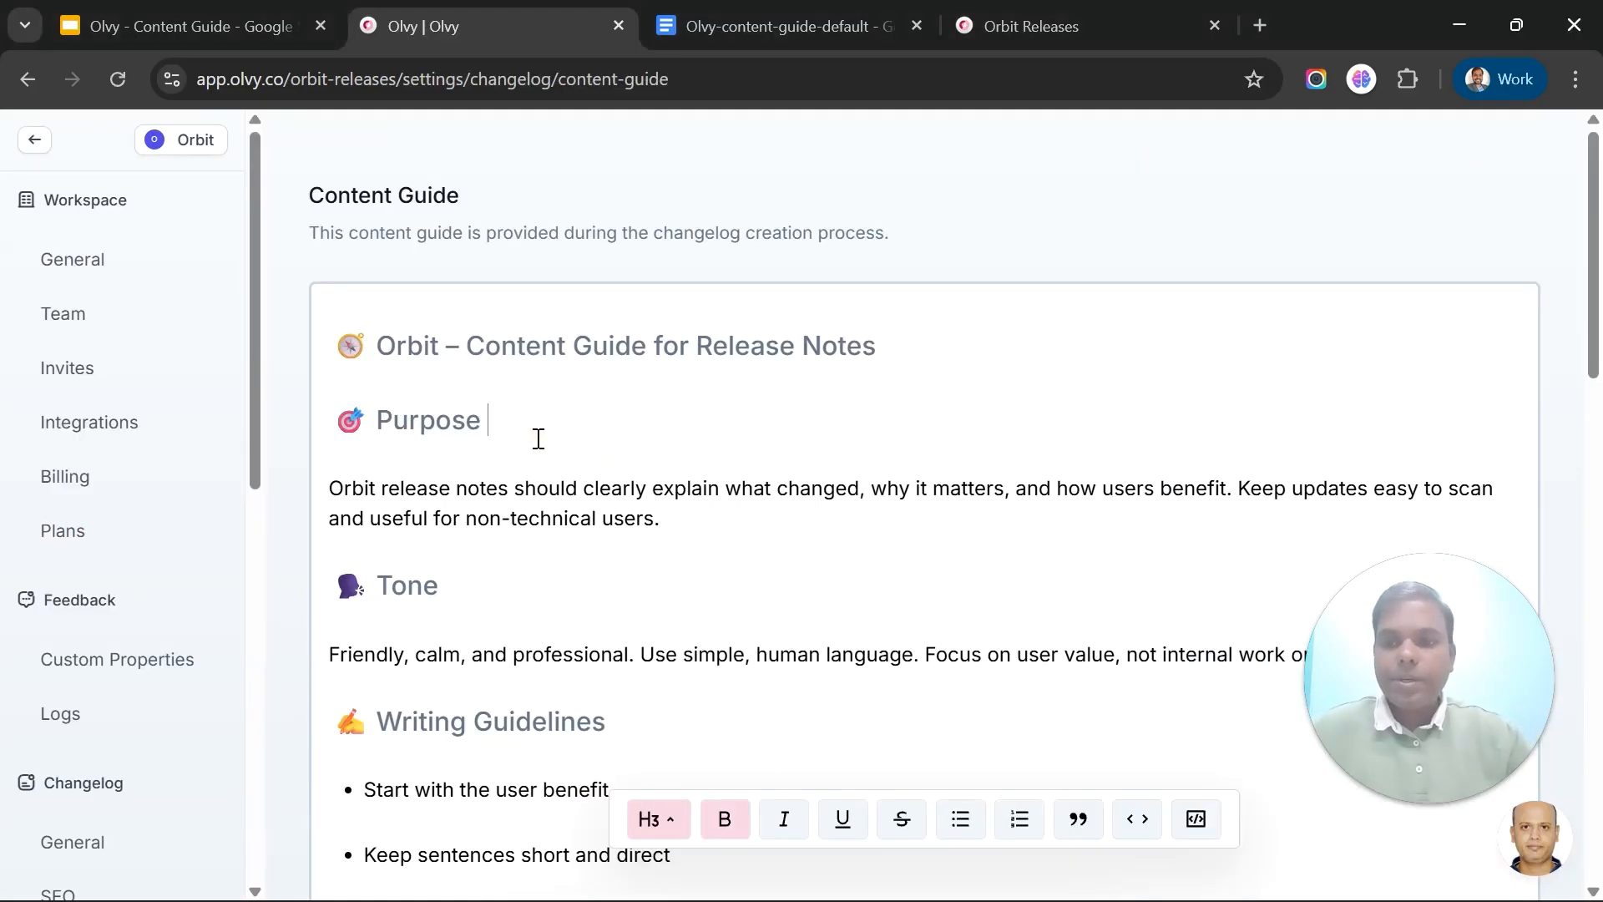
pyautogui.click(1057, 842)
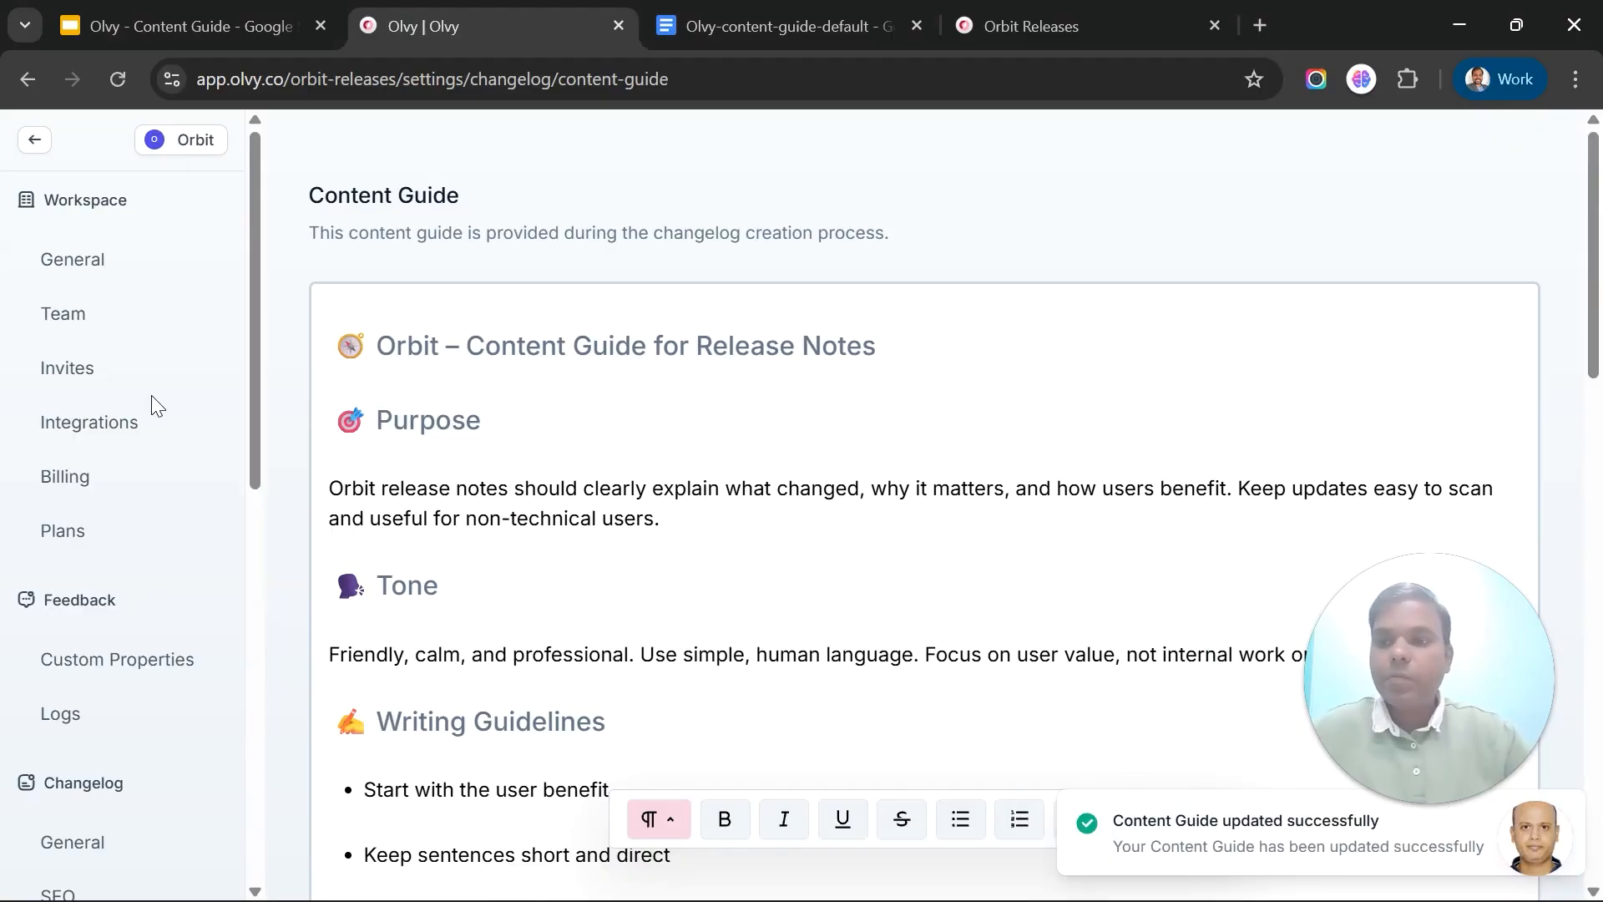
# Look through the settings navigation to locate the Content Guide entry within the Changelog section
pyautogui.scroll(-7, 152, 396)
pyautogui.scroll(8, 152, 394)
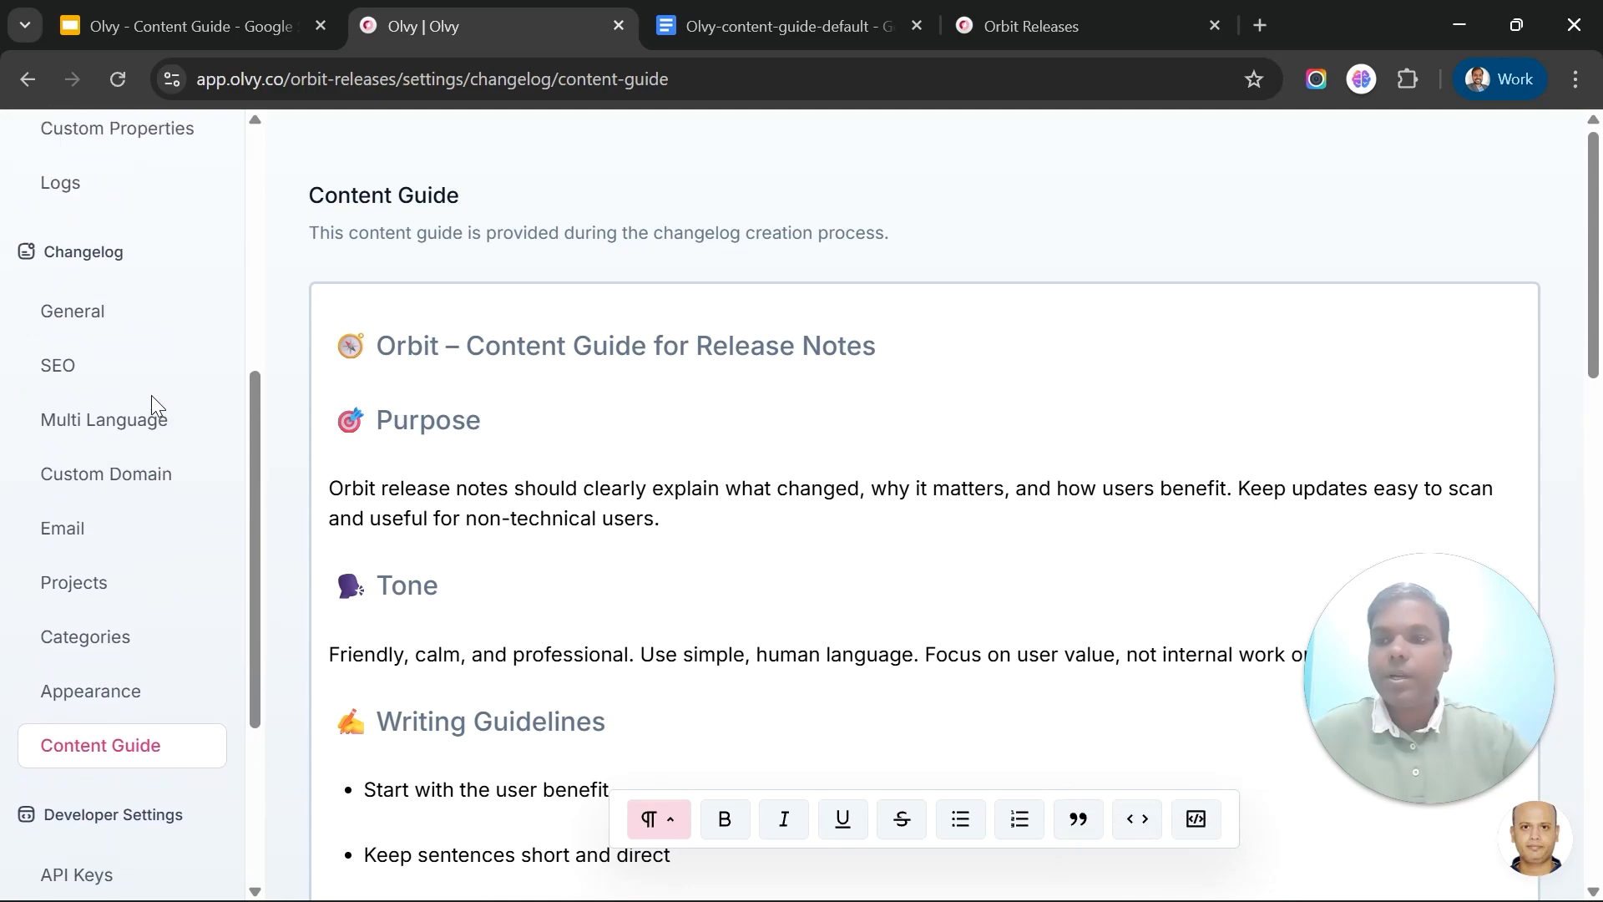
pyautogui.scroll(-4, 152, 394)
pyautogui.scroll(-1, 152, 394)
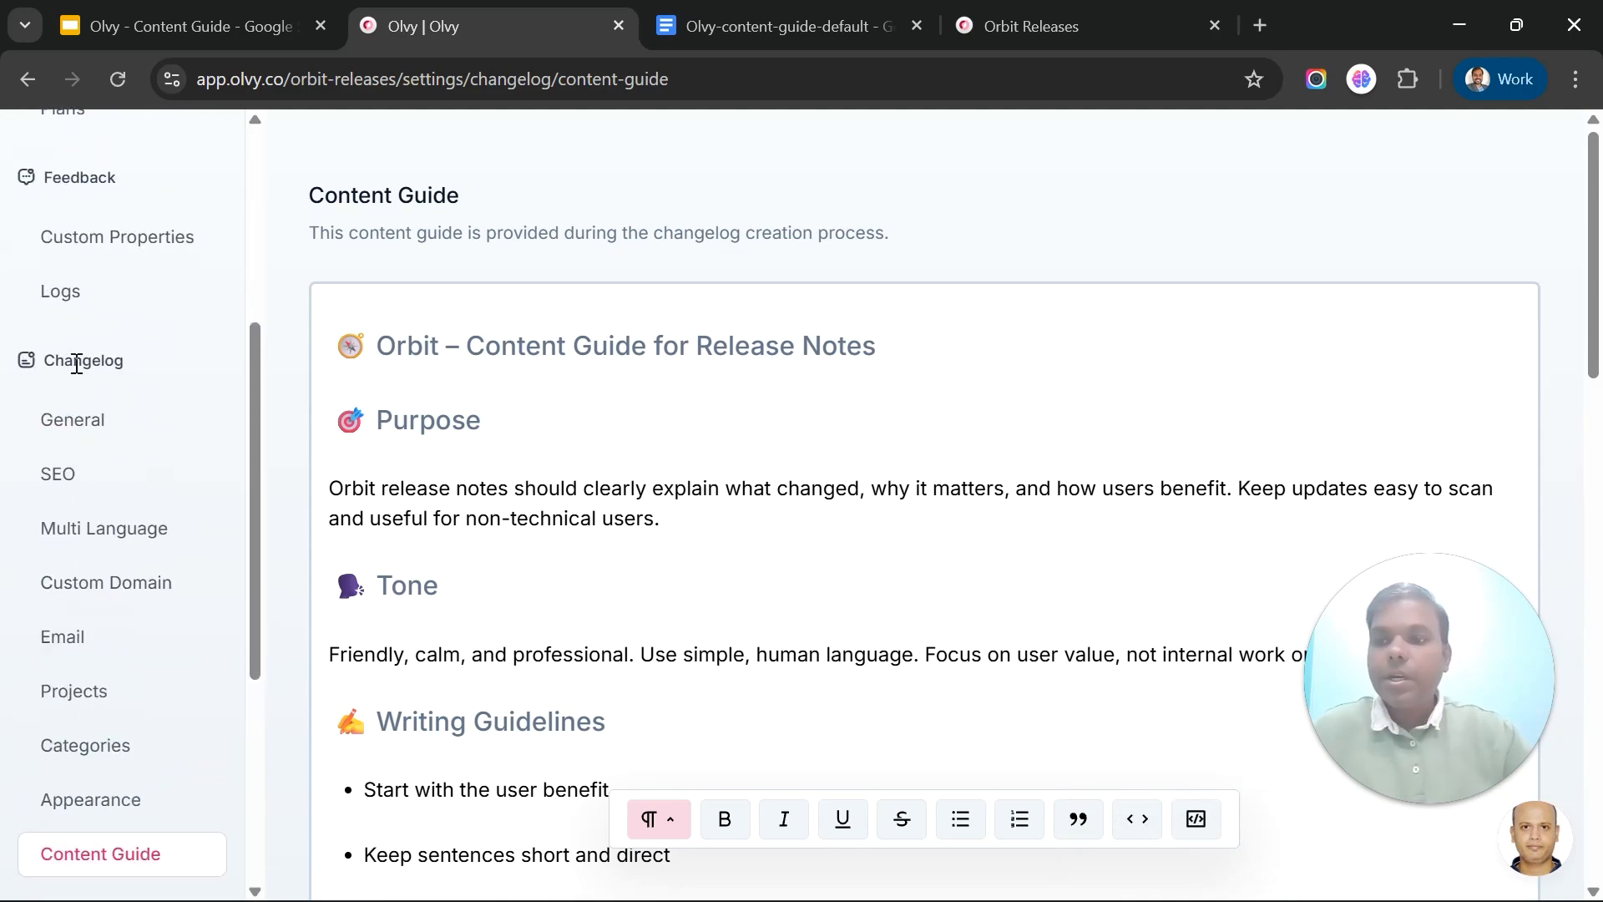
pyautogui.scroll(-5, 87, 363)
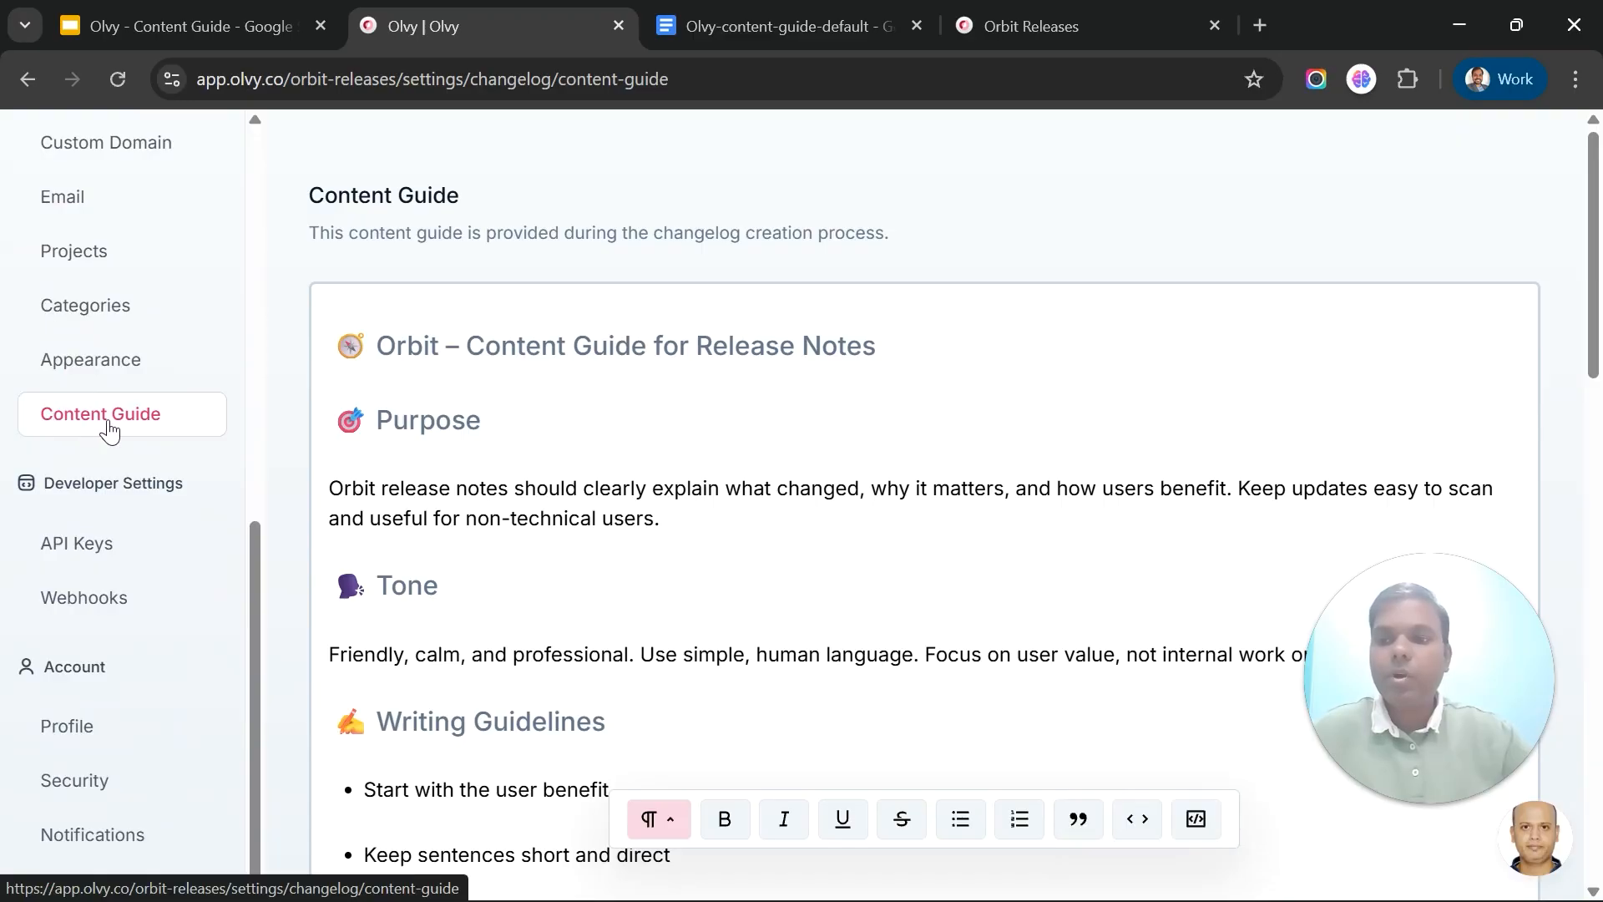
pyautogui.click(574, 457)
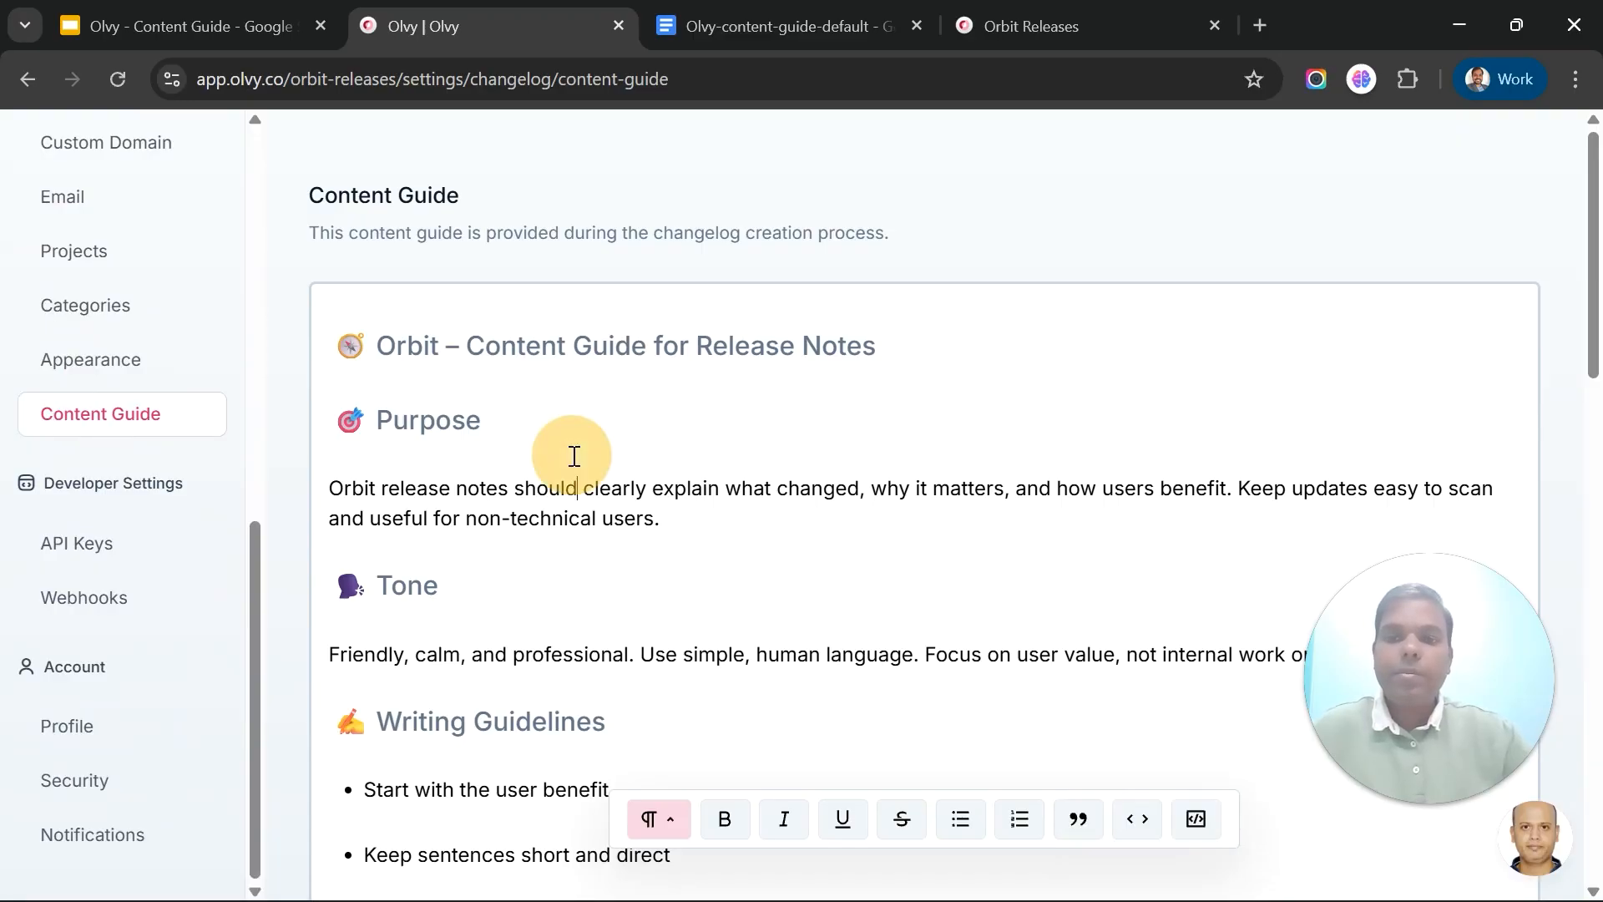
# Look over the saved Orbit content guide in the changelog settings
pyautogui.scroll(-3, 574, 457)
pyautogui.scroll(-4, 574, 456)
pyautogui.scroll(7, 575, 456)
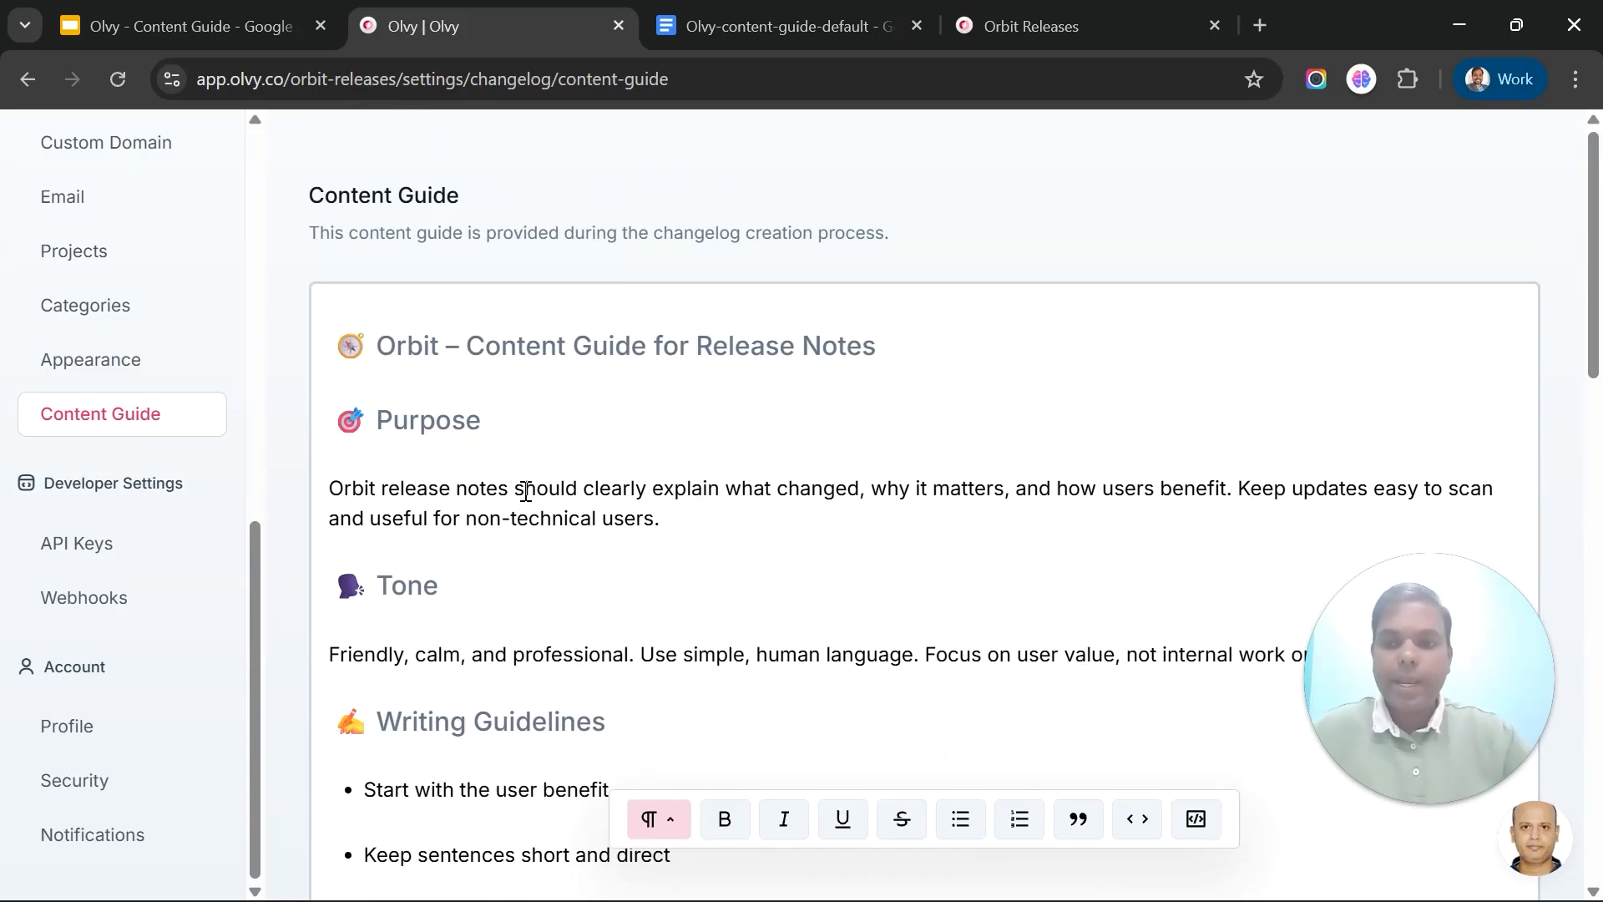
# Leave the settings, open the untitled draft release about Shared Orbits from the changelogs, and display the content guide beside it
pyautogui.scroll(10, 125, 268)
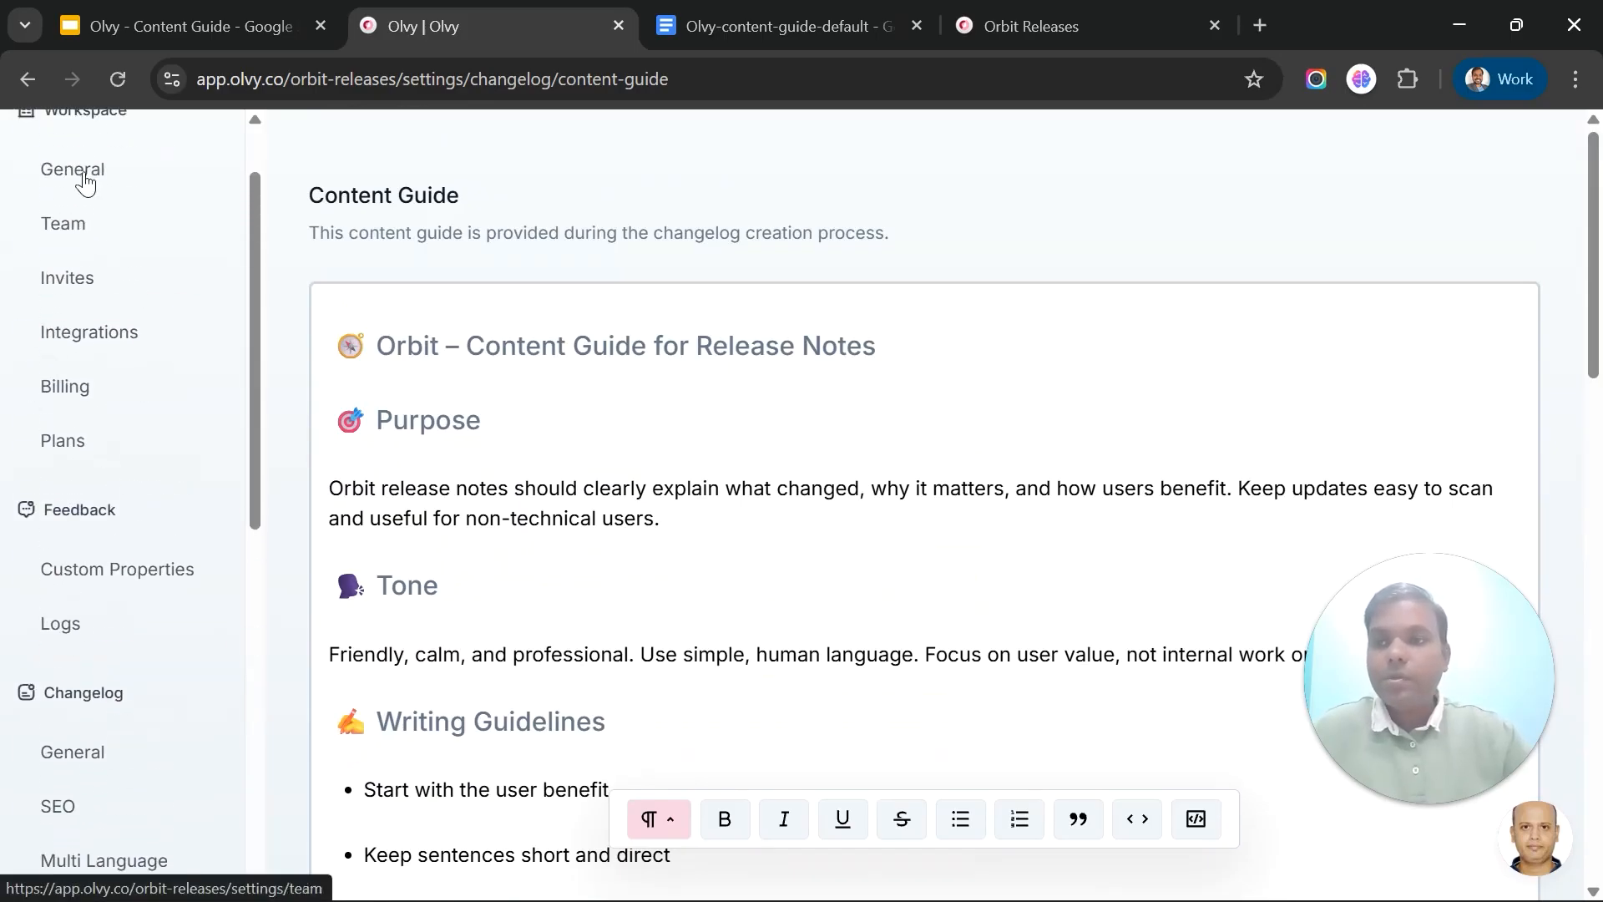
pyautogui.click(35, 140)
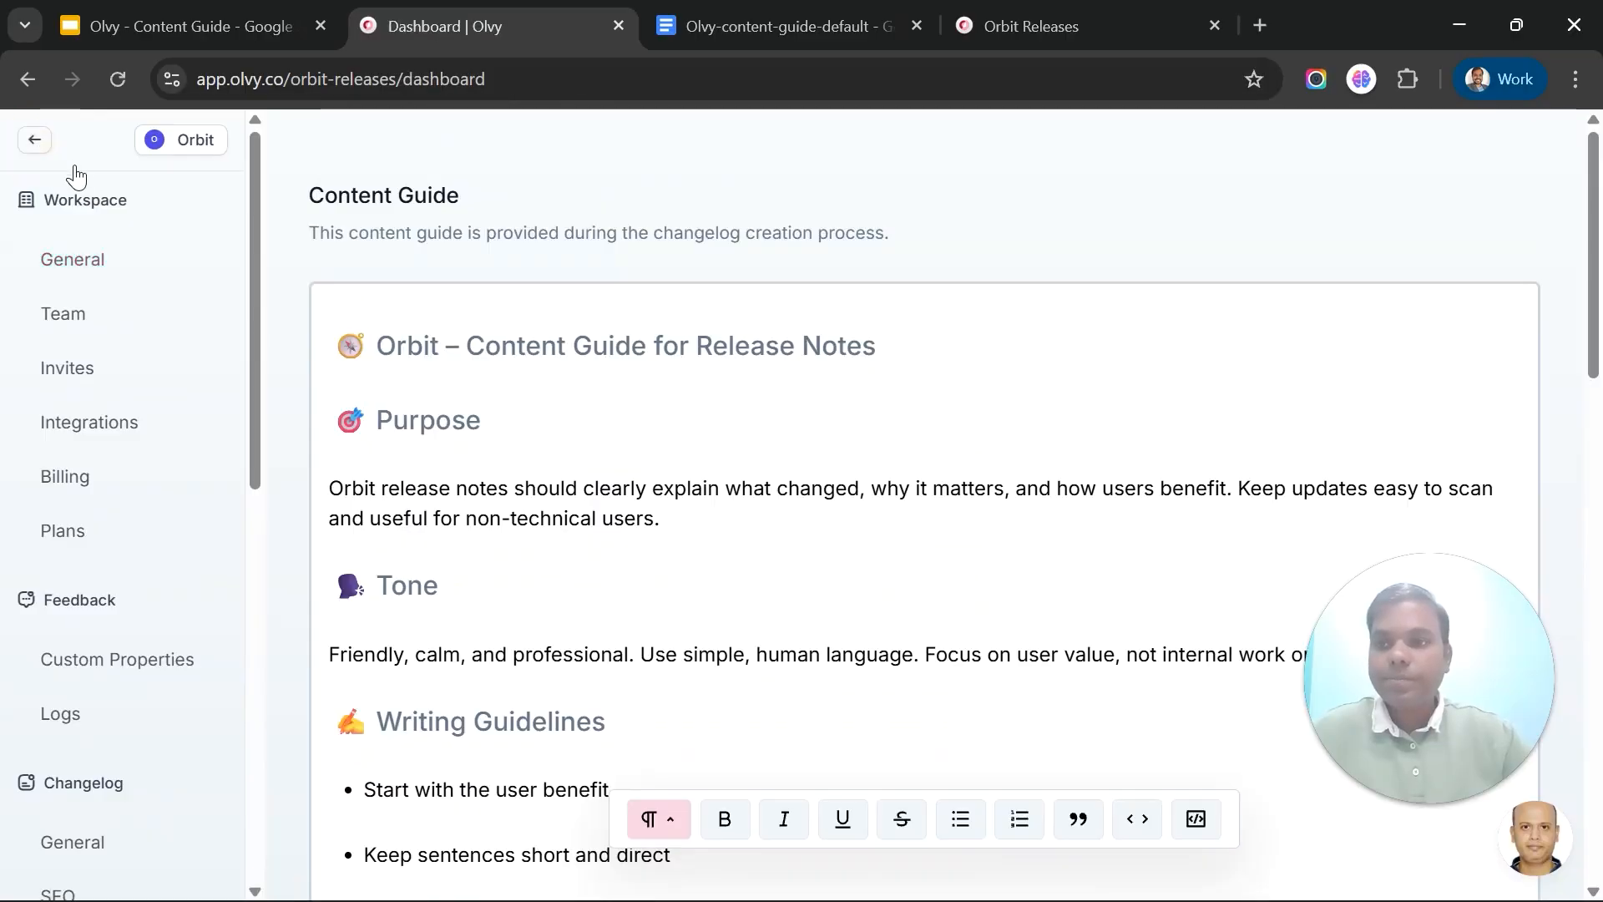
pyautogui.click(121, 378)
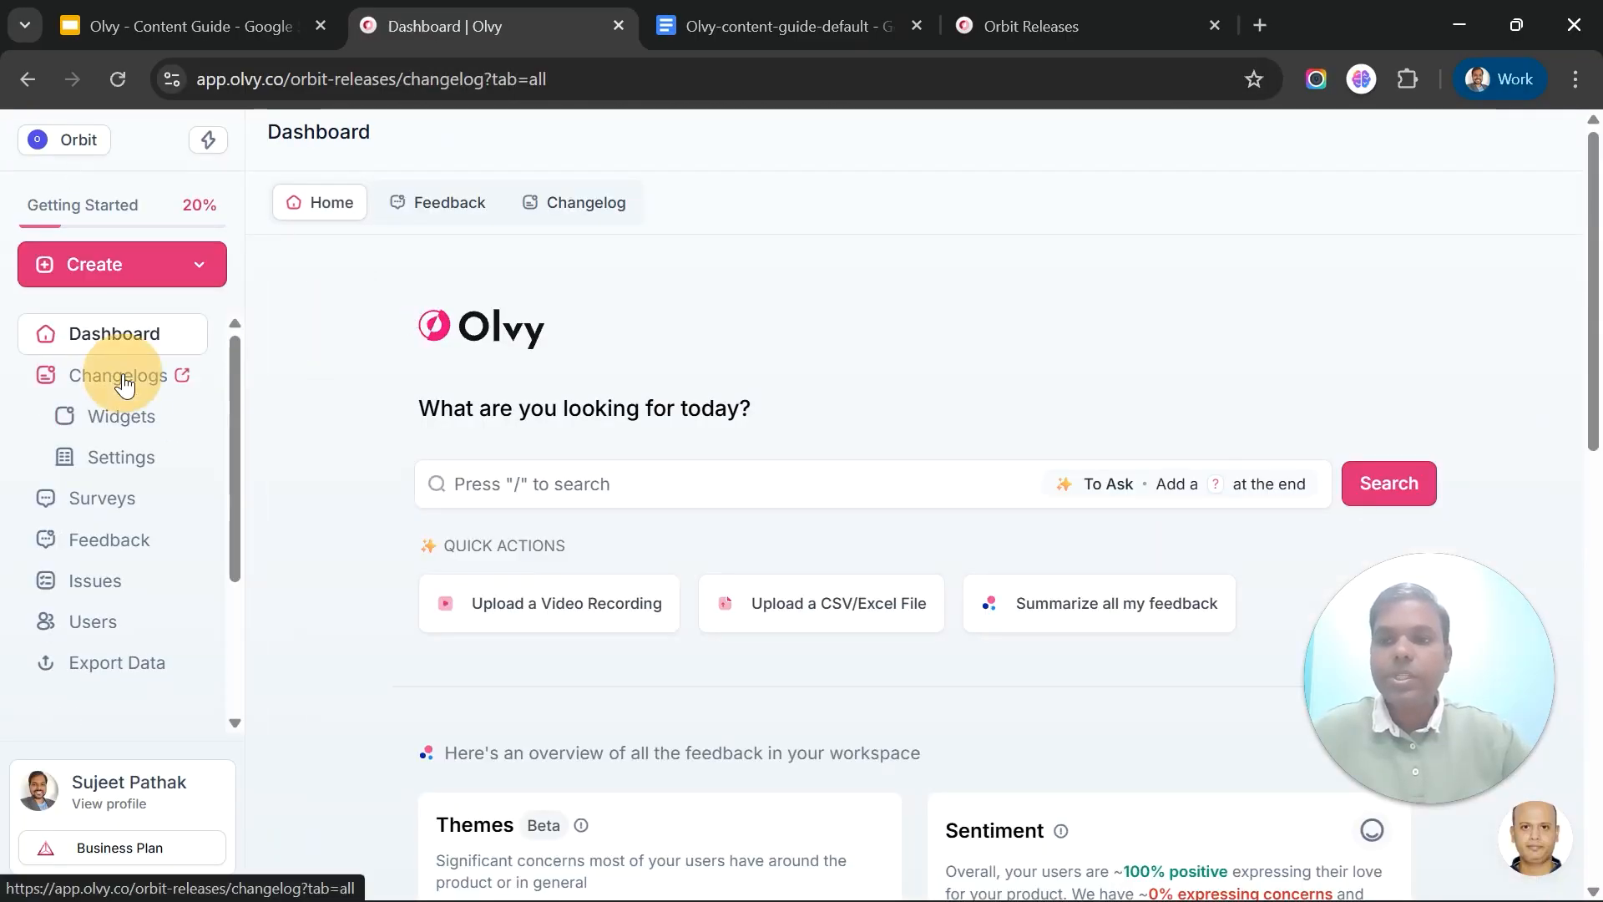
pyautogui.click(370, 389)
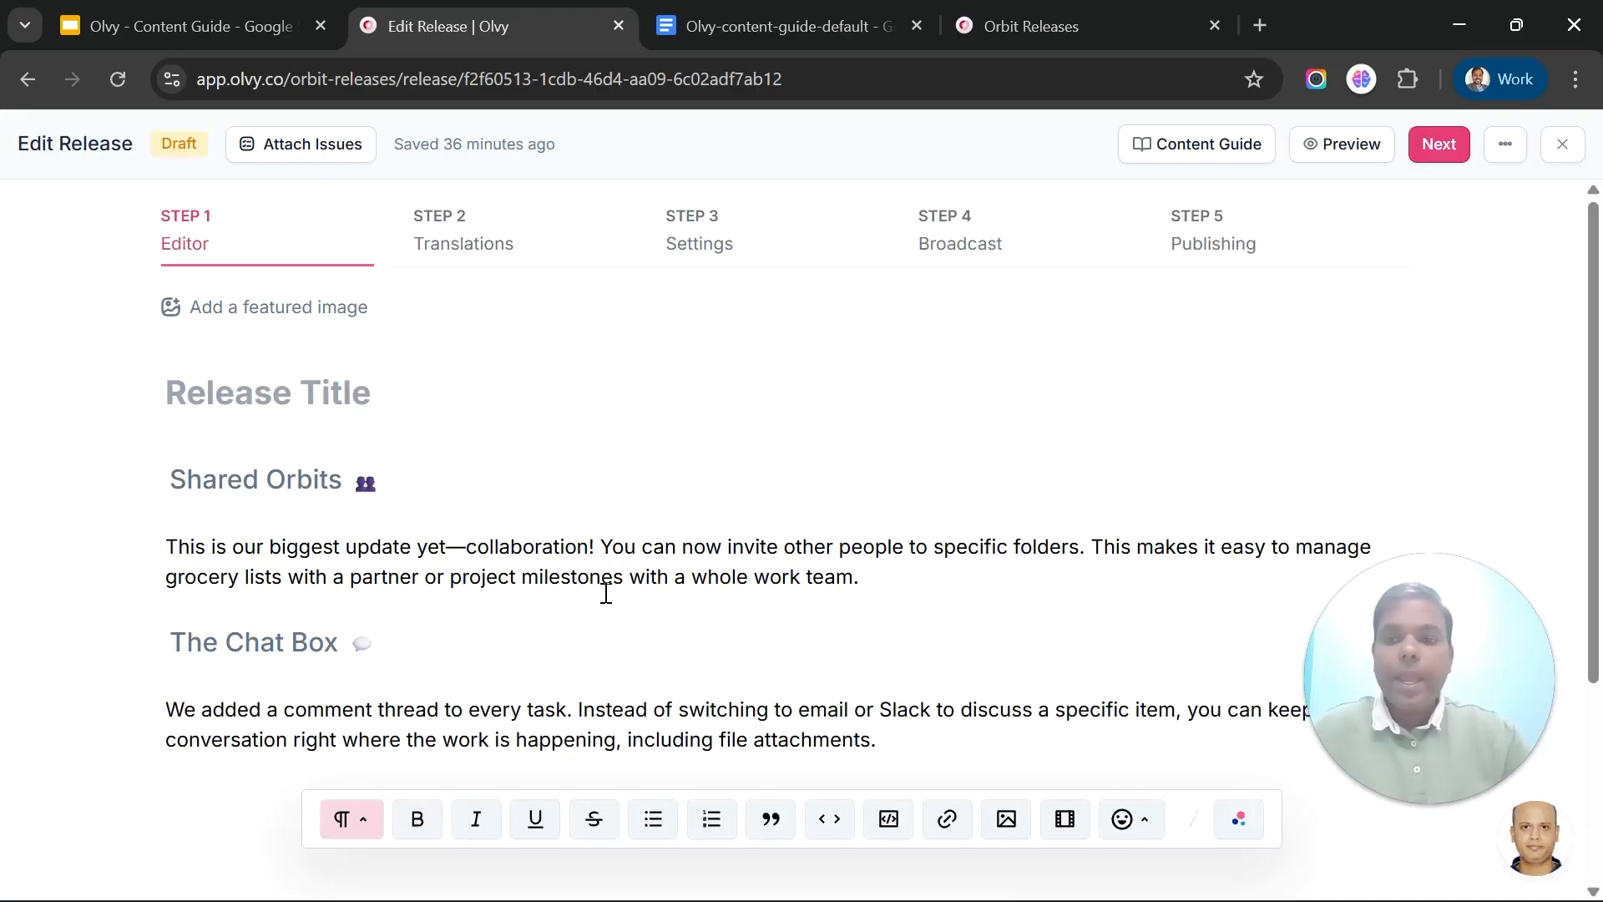
pyautogui.click(1216, 152)
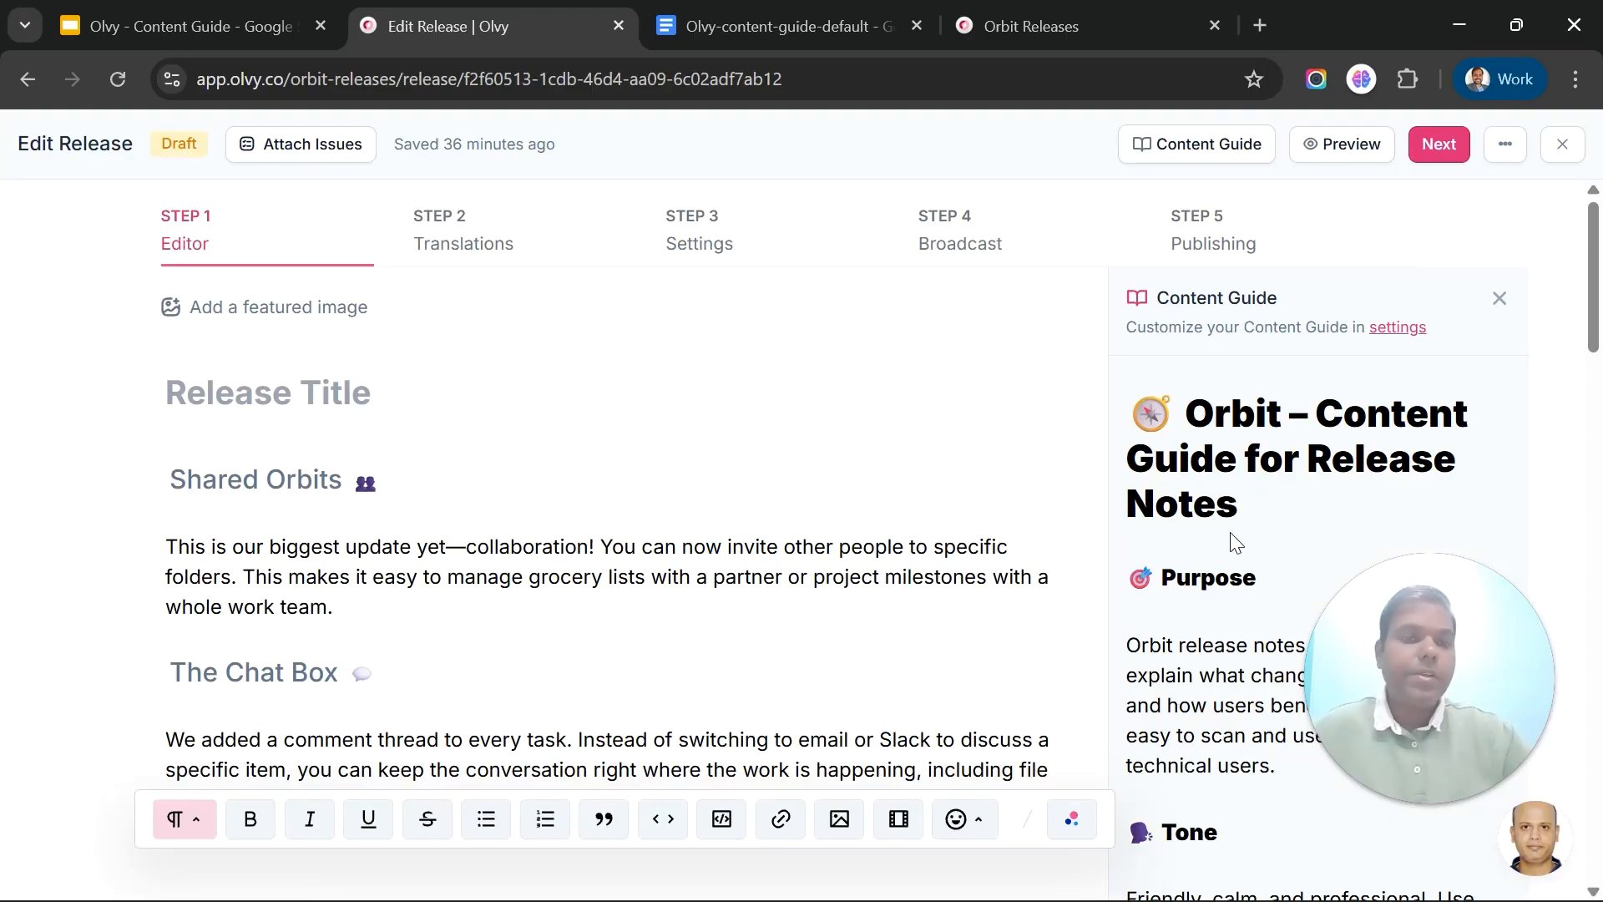
# Skim the entire Orbit content guide beside the draft release, from Purpose through Mental Check Before Publishing
pyautogui.scroll(-5, 1234, 542)
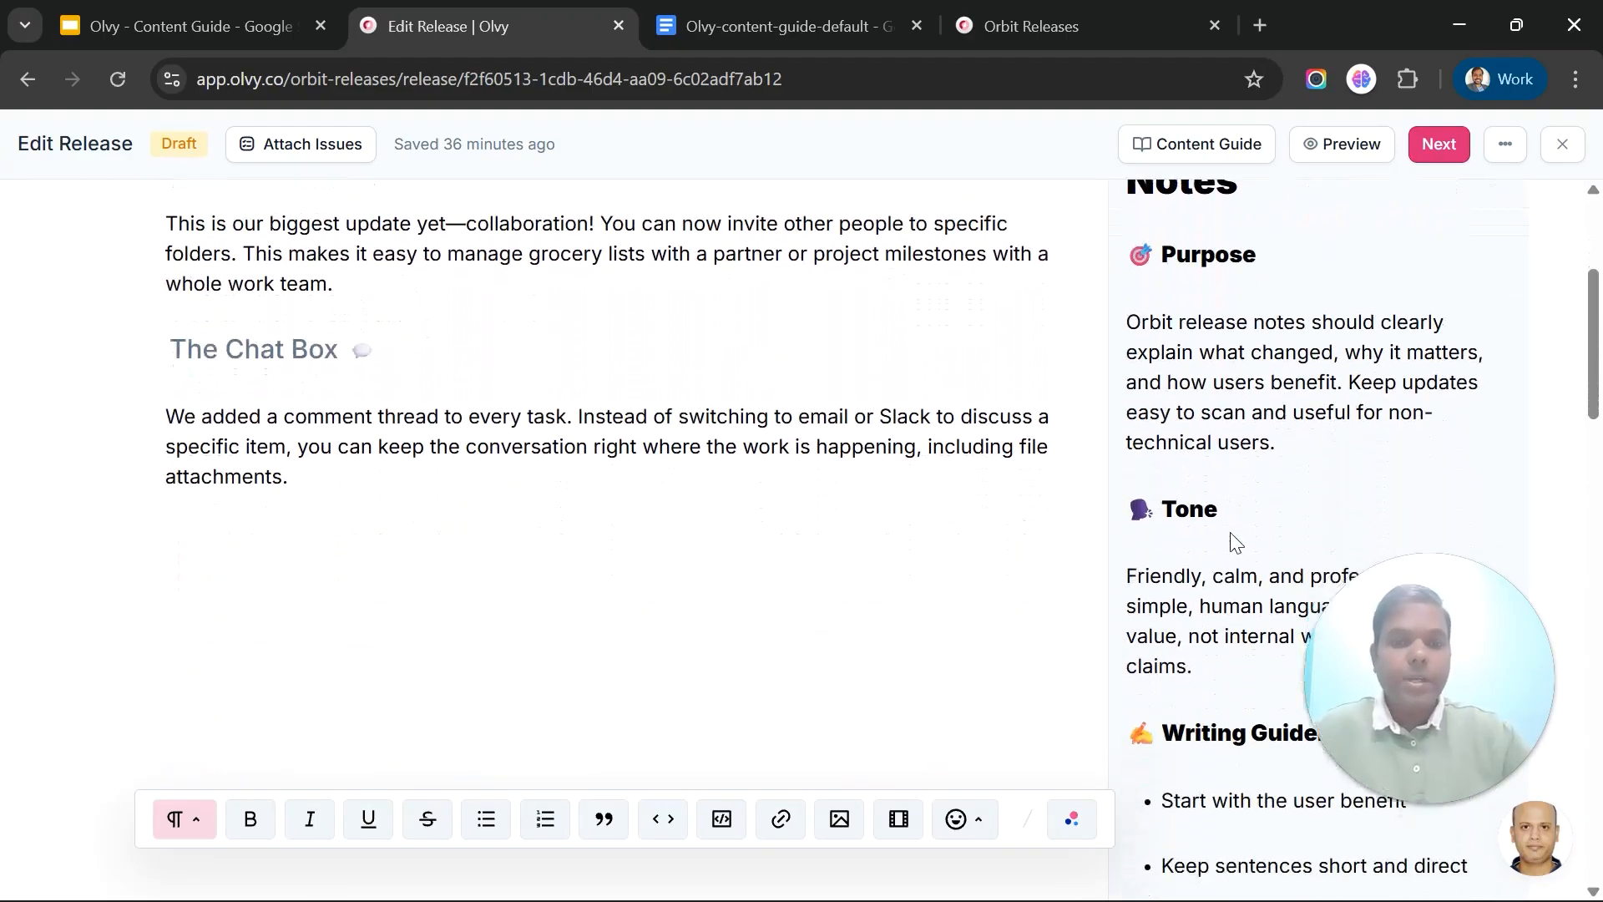
pyautogui.scroll(-5, 1235, 541)
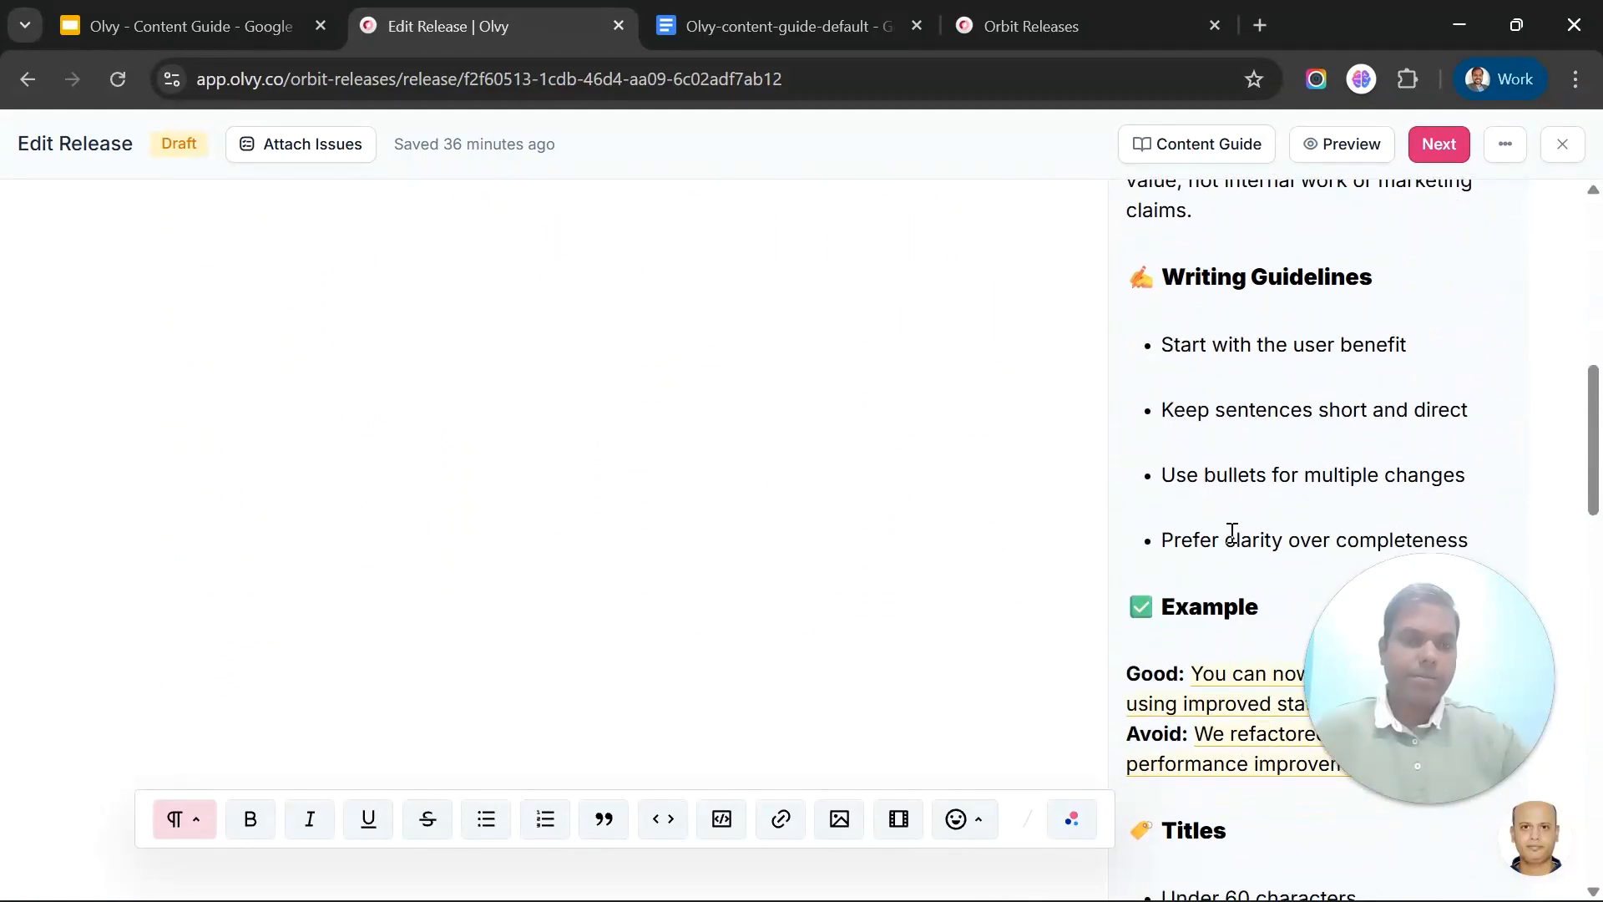
pyautogui.scroll(-4, 1231, 533)
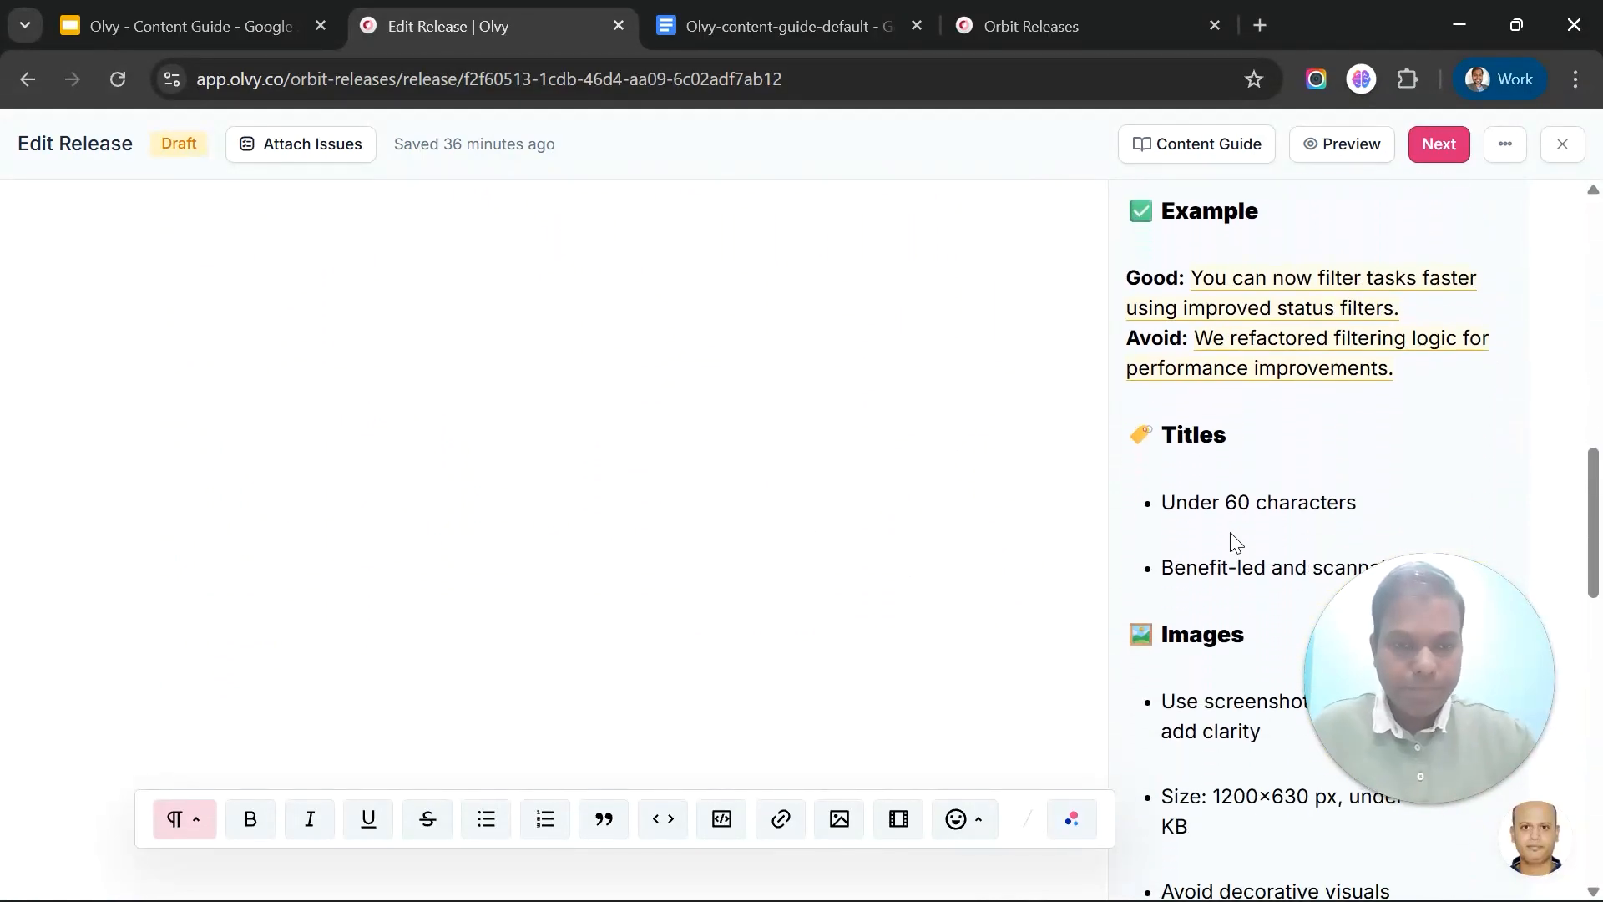
pyautogui.scroll(-5, 1234, 541)
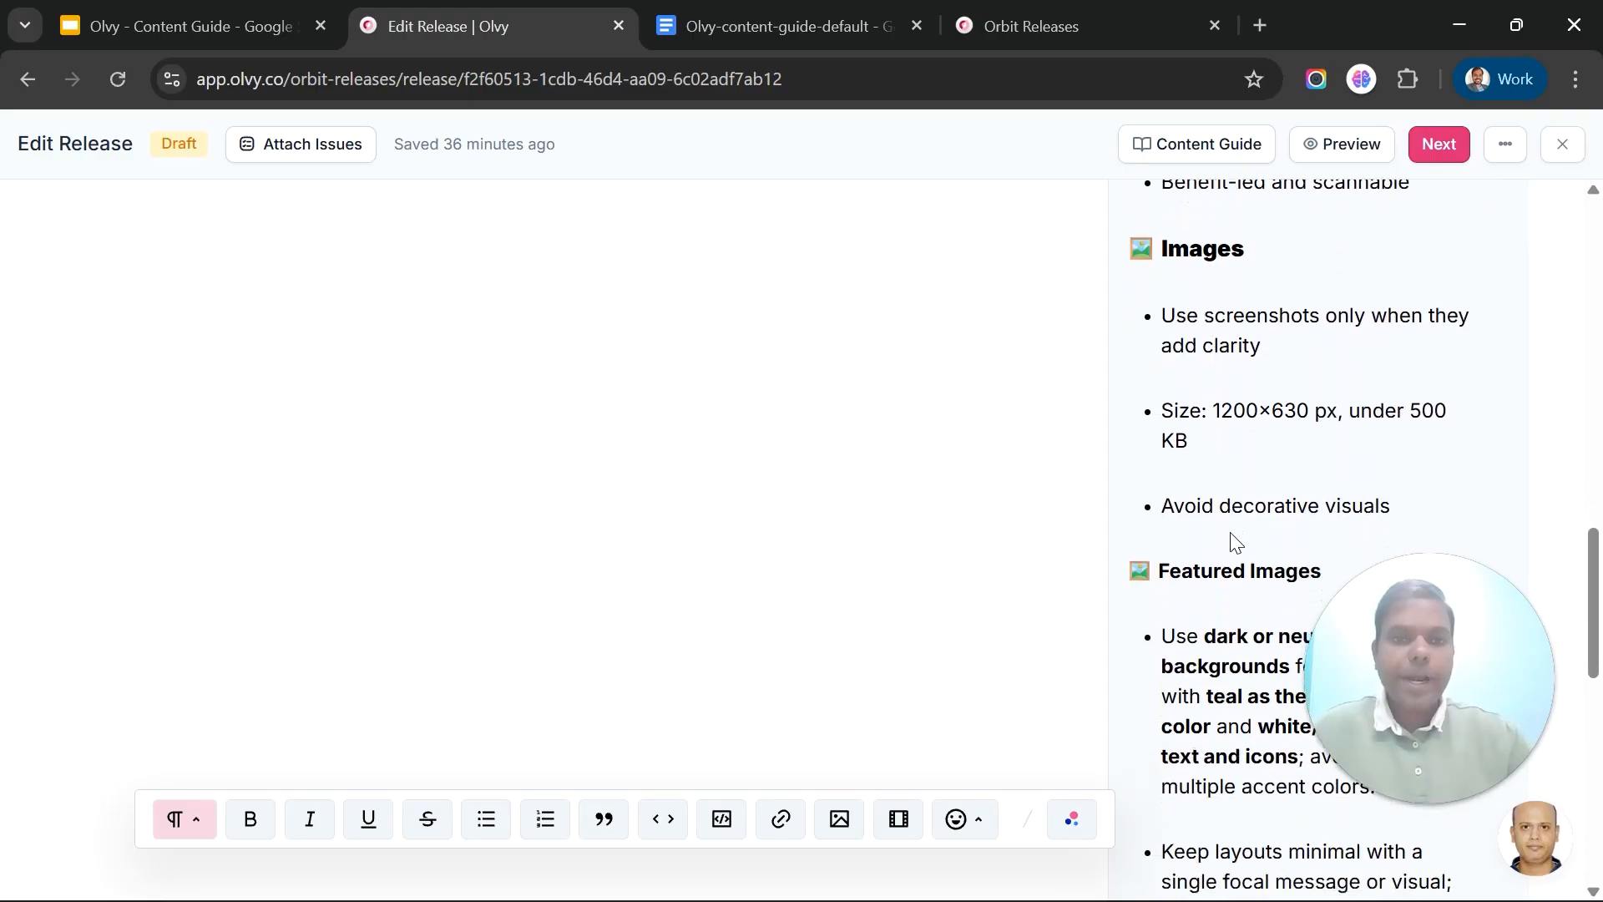
pyautogui.scroll(-7, 1234, 541)
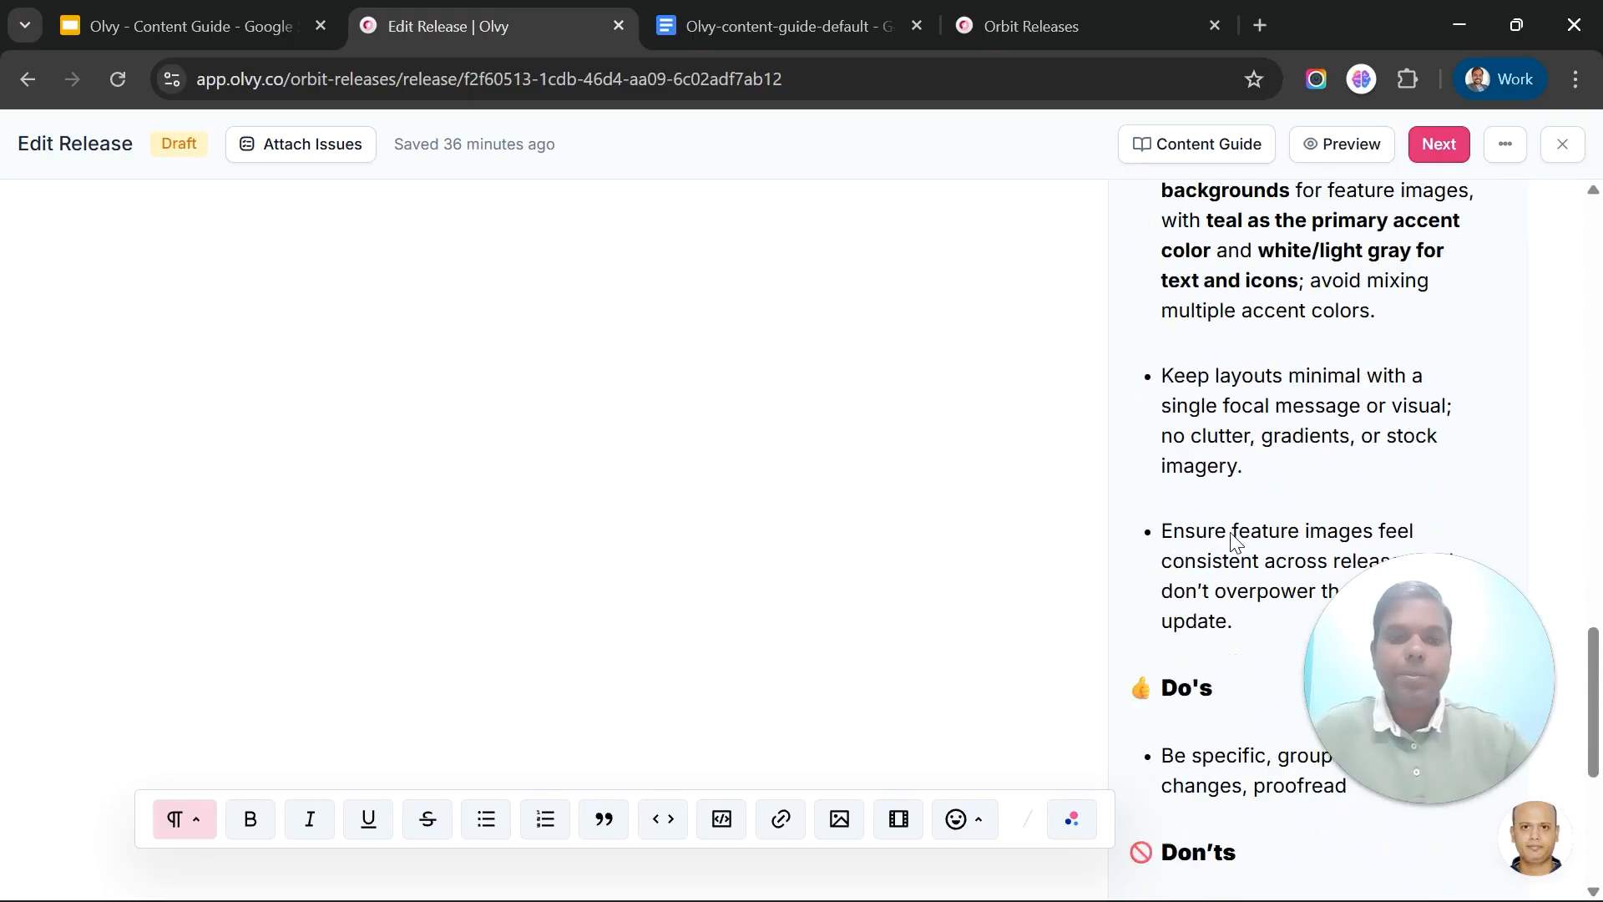
pyautogui.scroll(-4, 1235, 542)
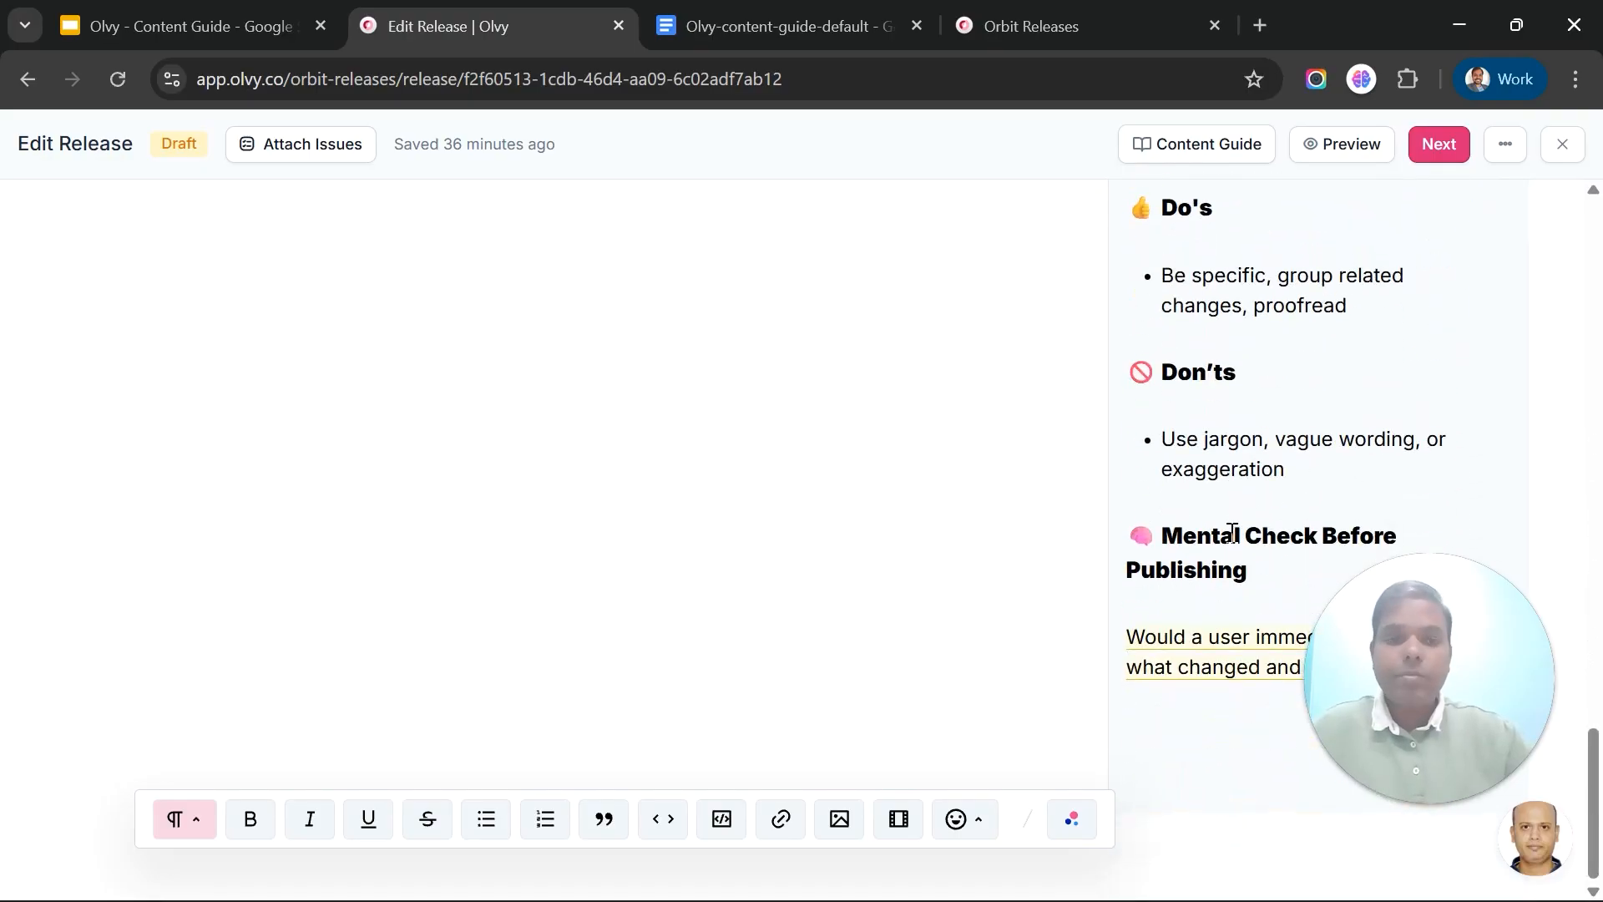
pyautogui.scroll(20, 1233, 534)
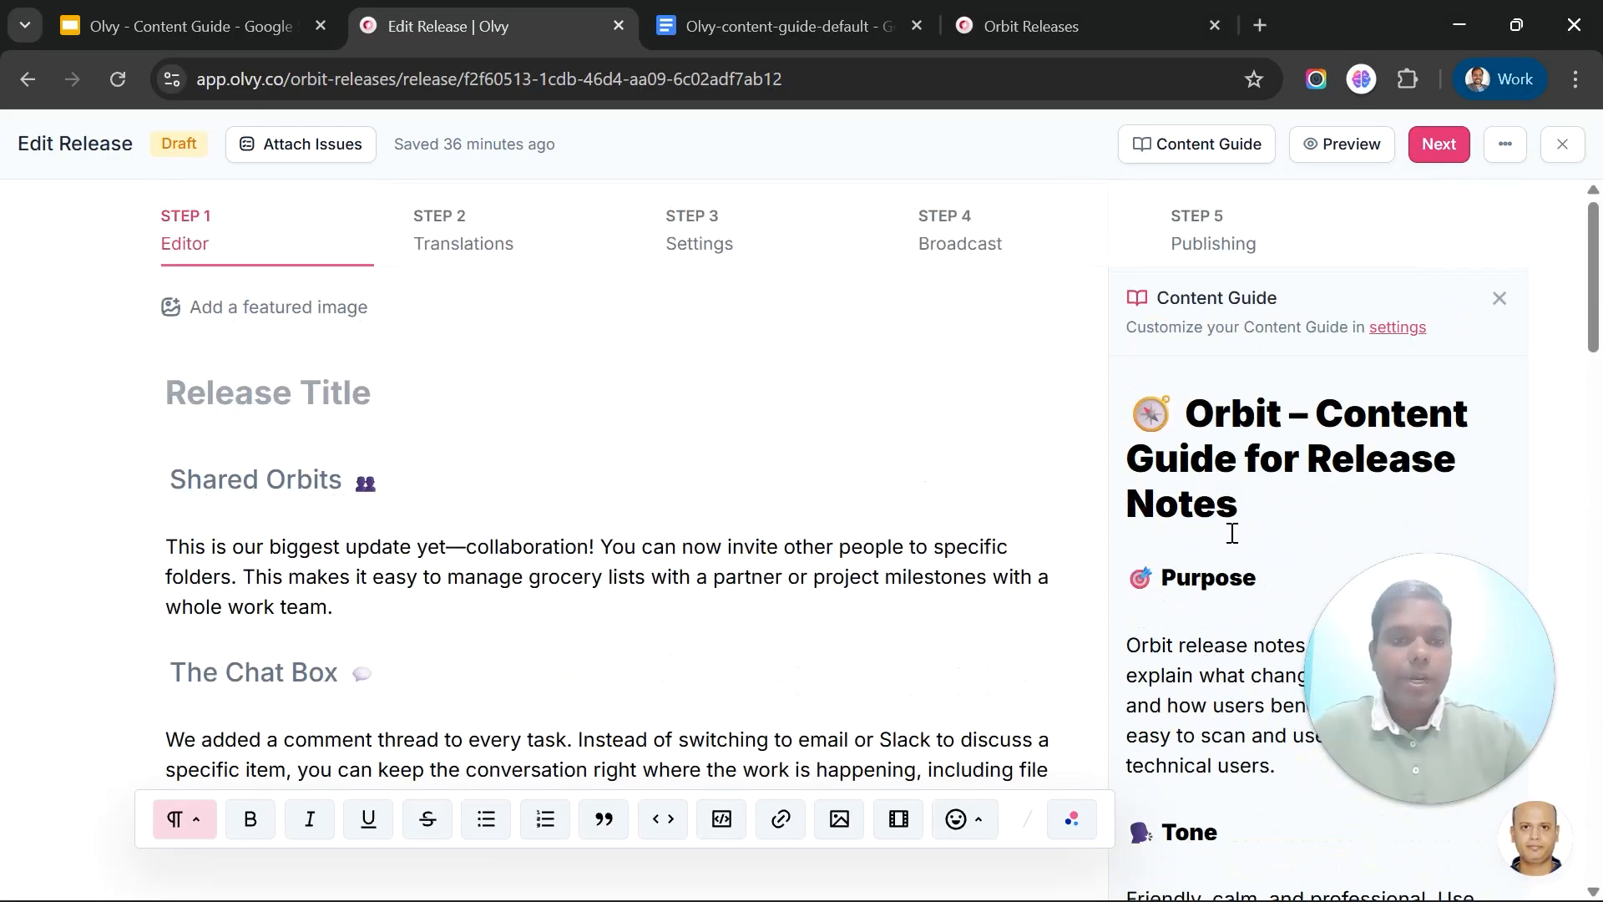
# Read the guide's Purpose, Tone, Writing Guidelines and Example sections alongside the draft release
pyautogui.scroll(-2, 1232, 535)
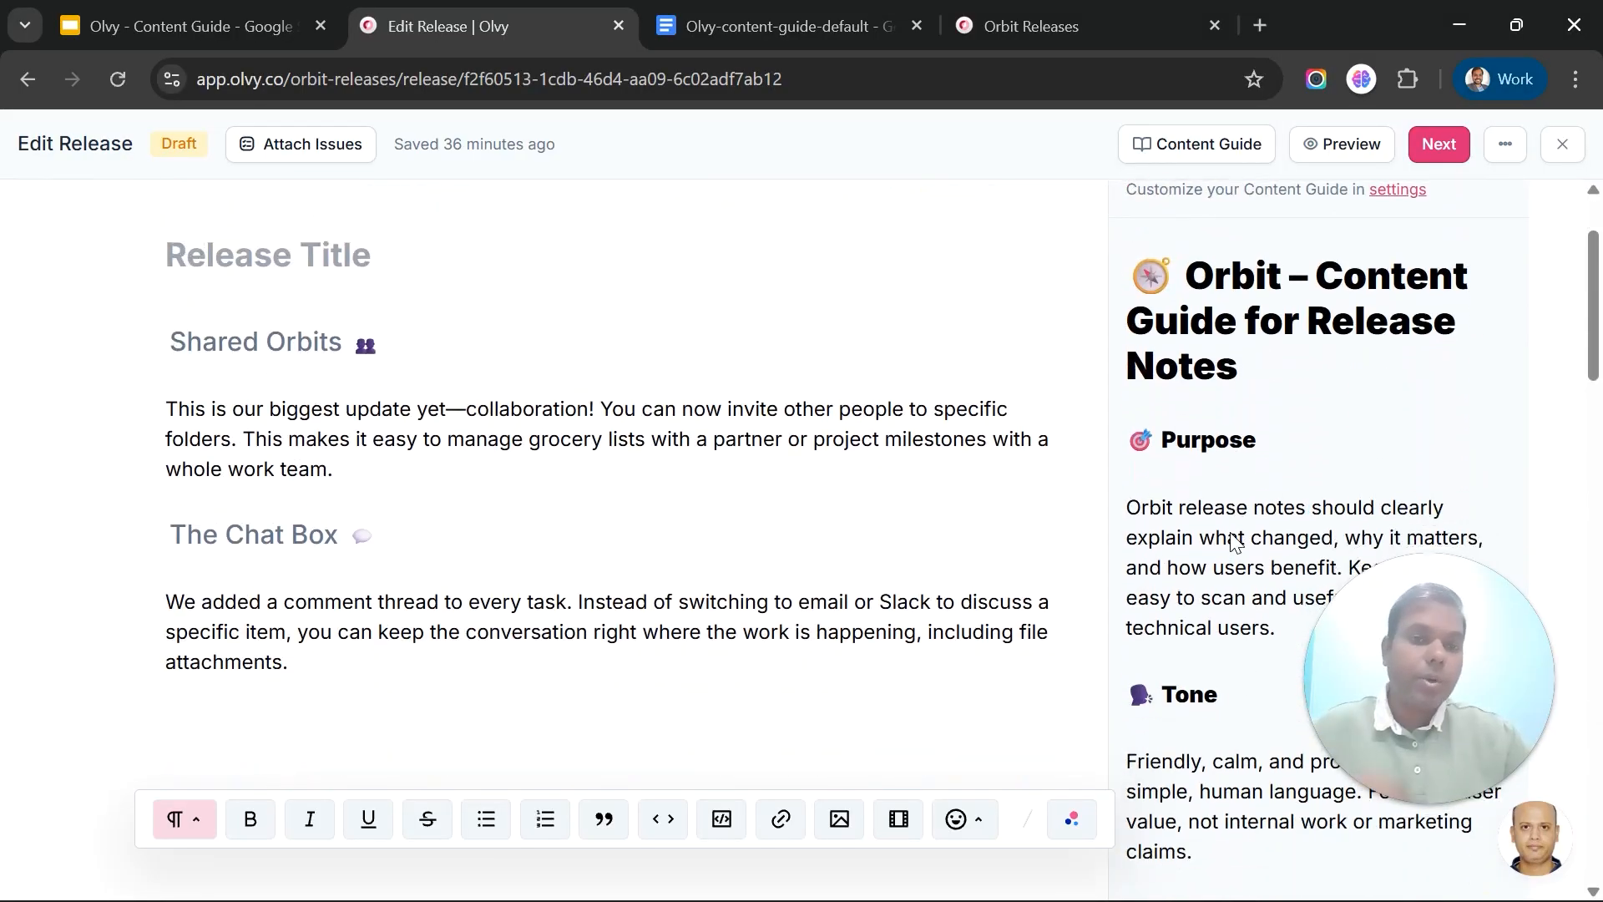
pyautogui.scroll(-2, 1232, 532)
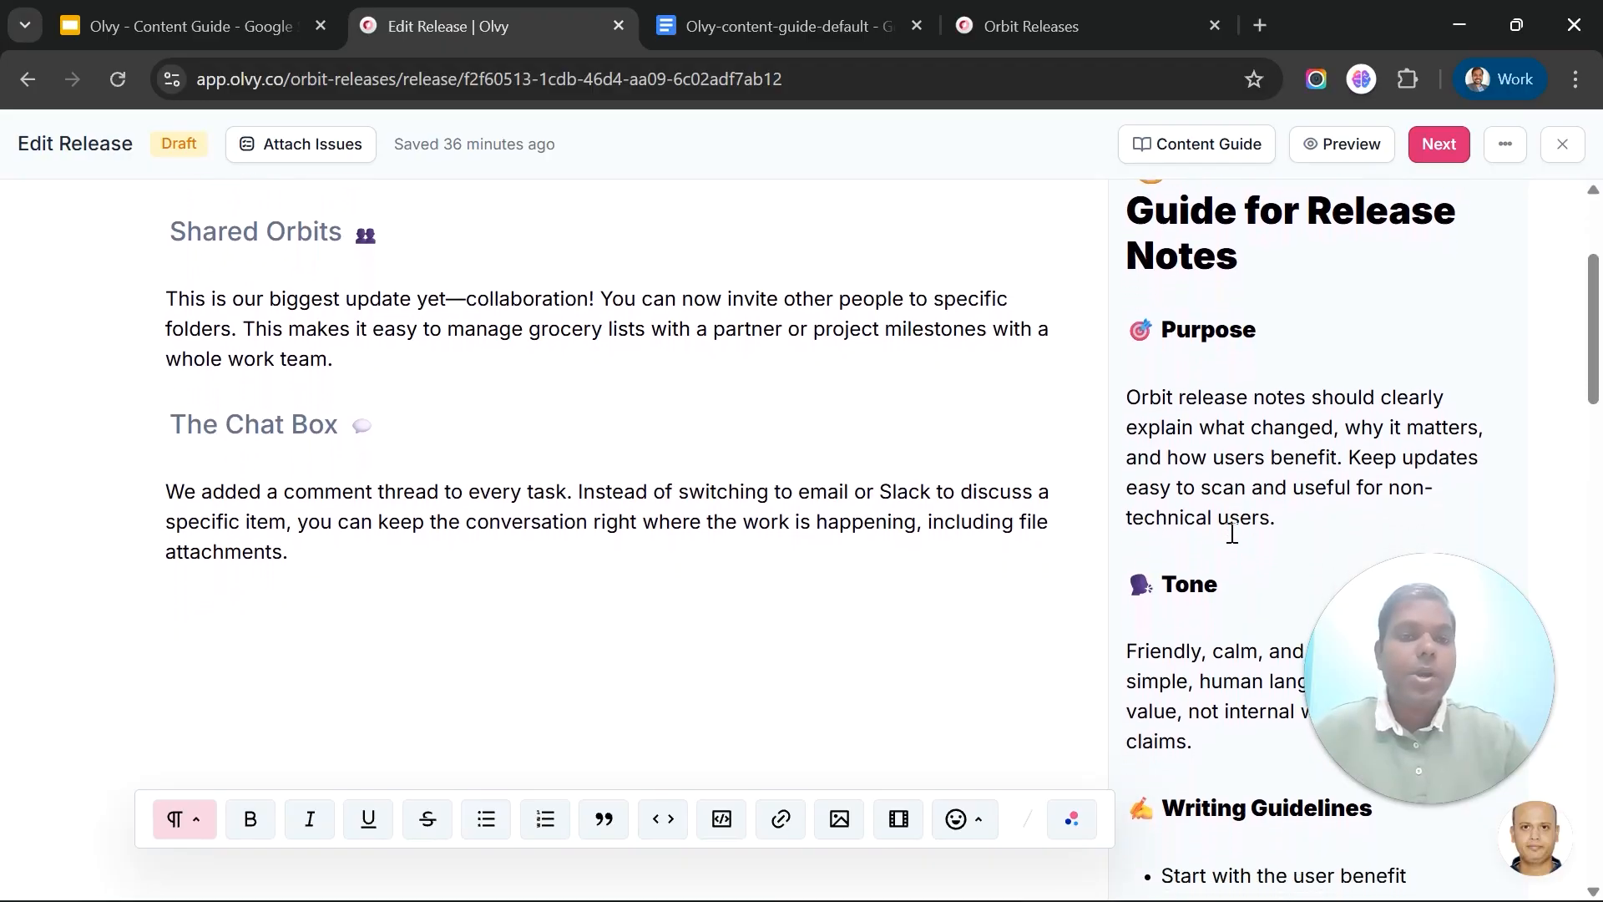
pyautogui.scroll(-1, 1233, 535)
pyautogui.scroll(-1, 1232, 535)
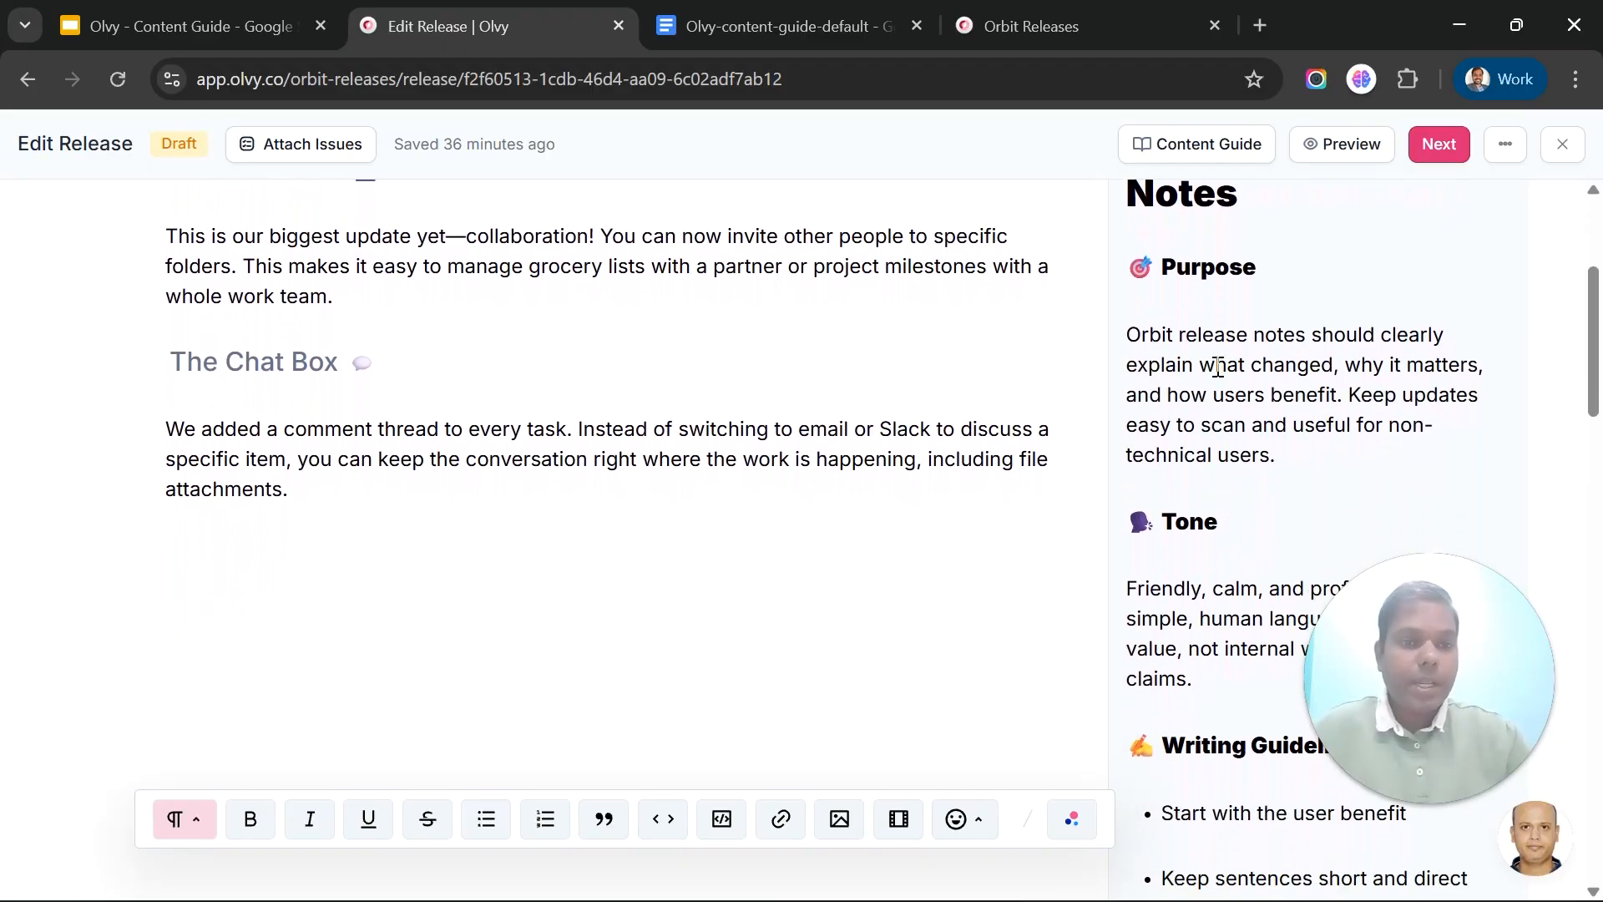
pyautogui.scroll(-4, 1224, 415)
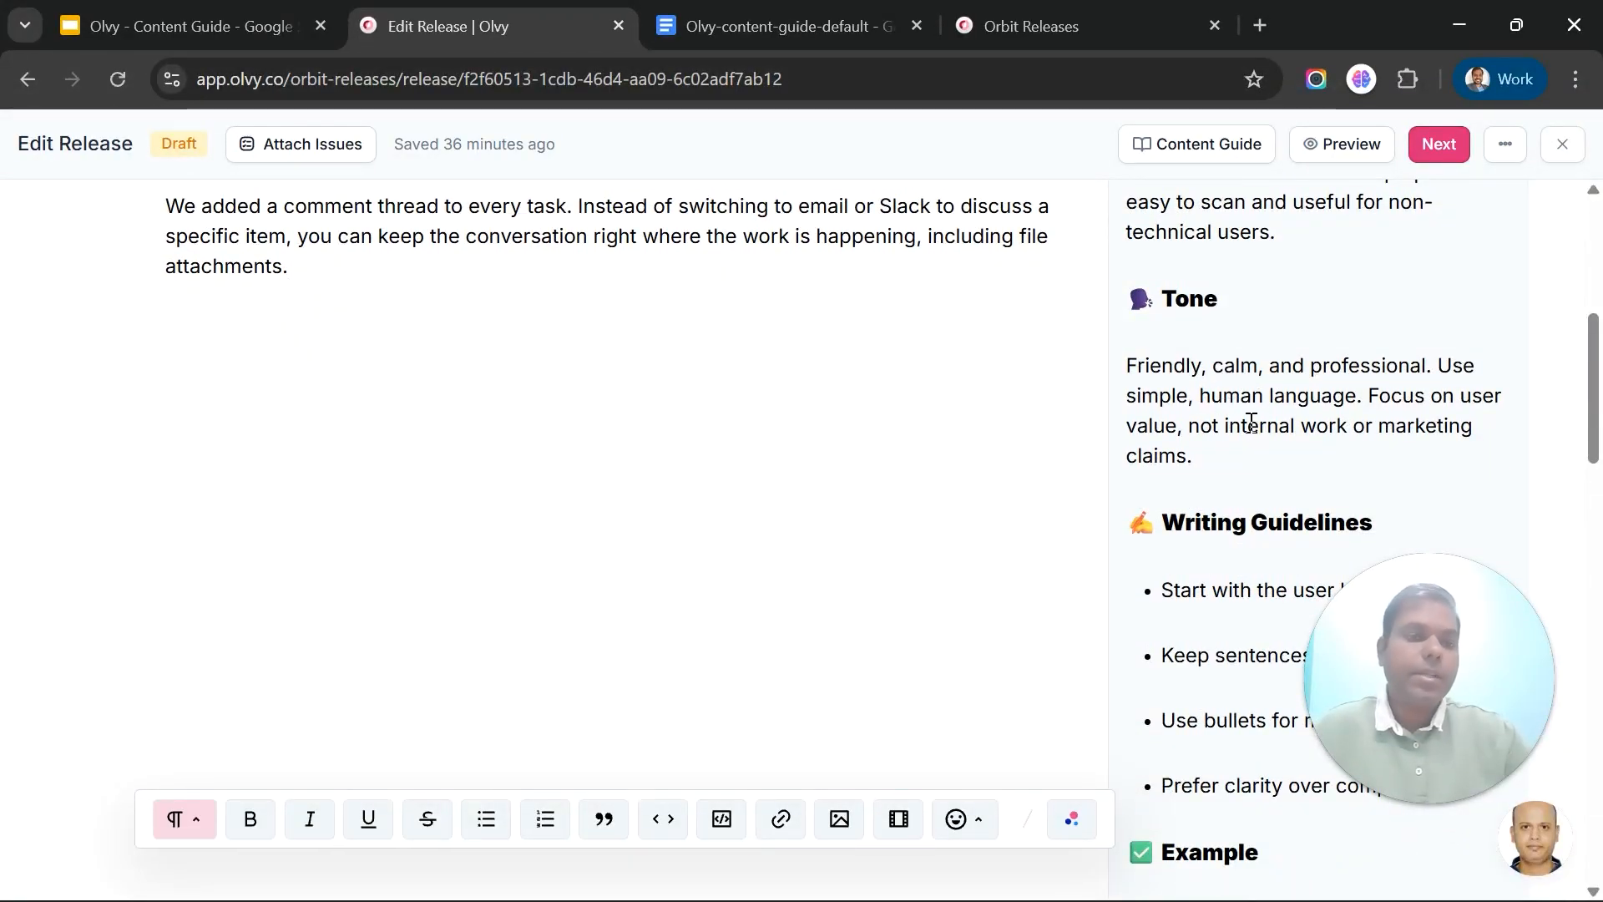
pyautogui.scroll(-4, 1251, 423)
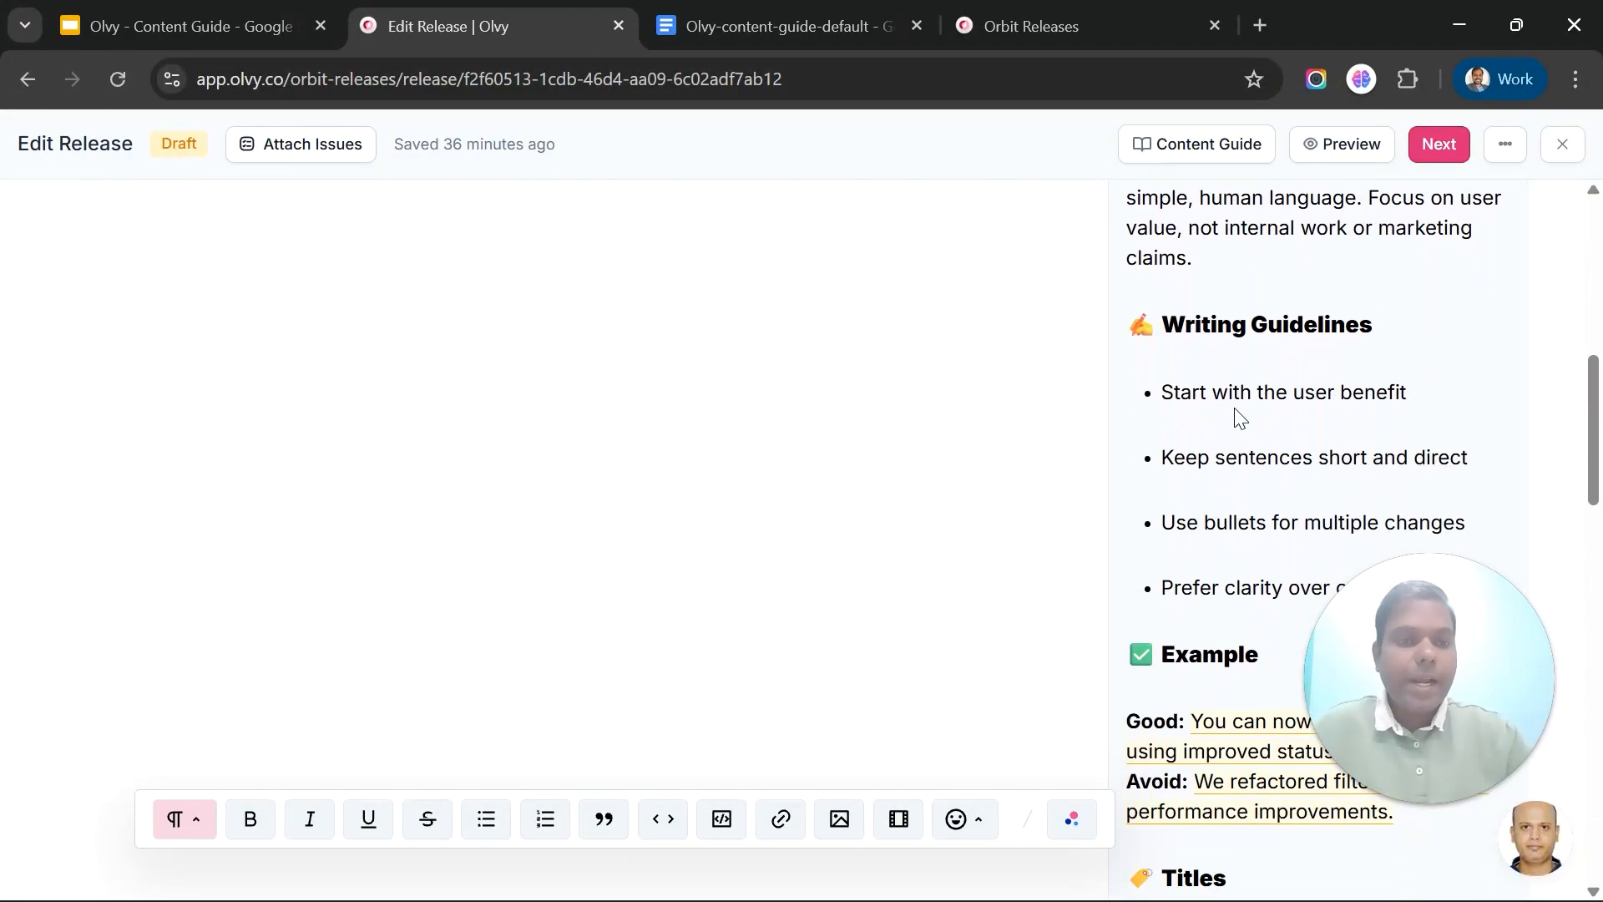
pyautogui.scroll(-2, 1239, 415)
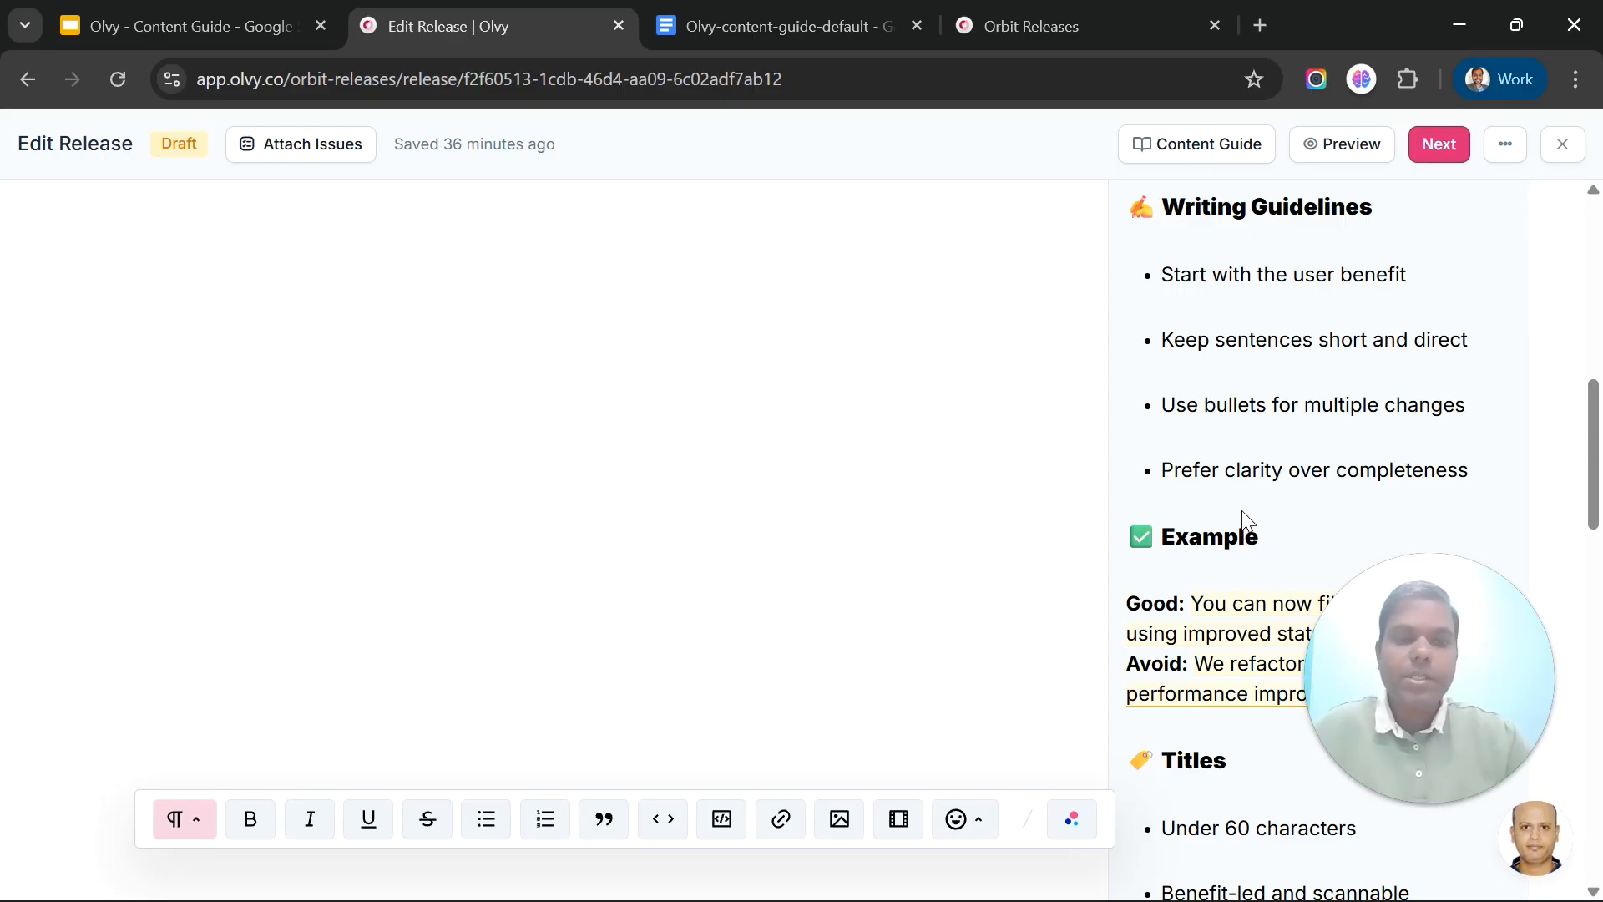
pyautogui.scroll(-3, 1244, 519)
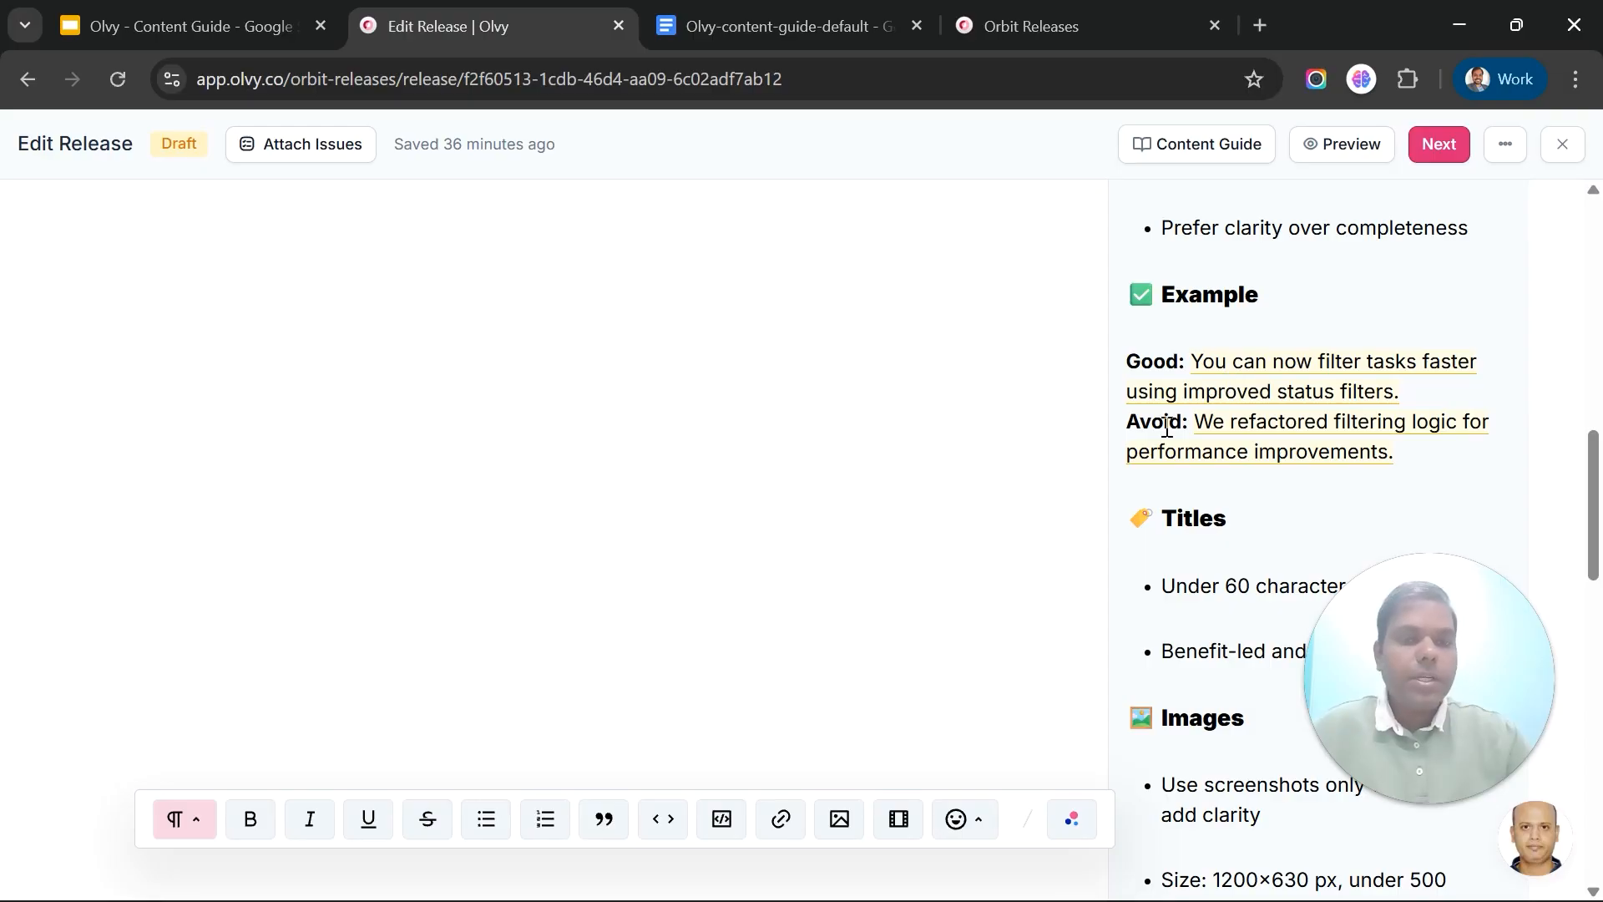
pyautogui.scroll(-1, 1260, 449)
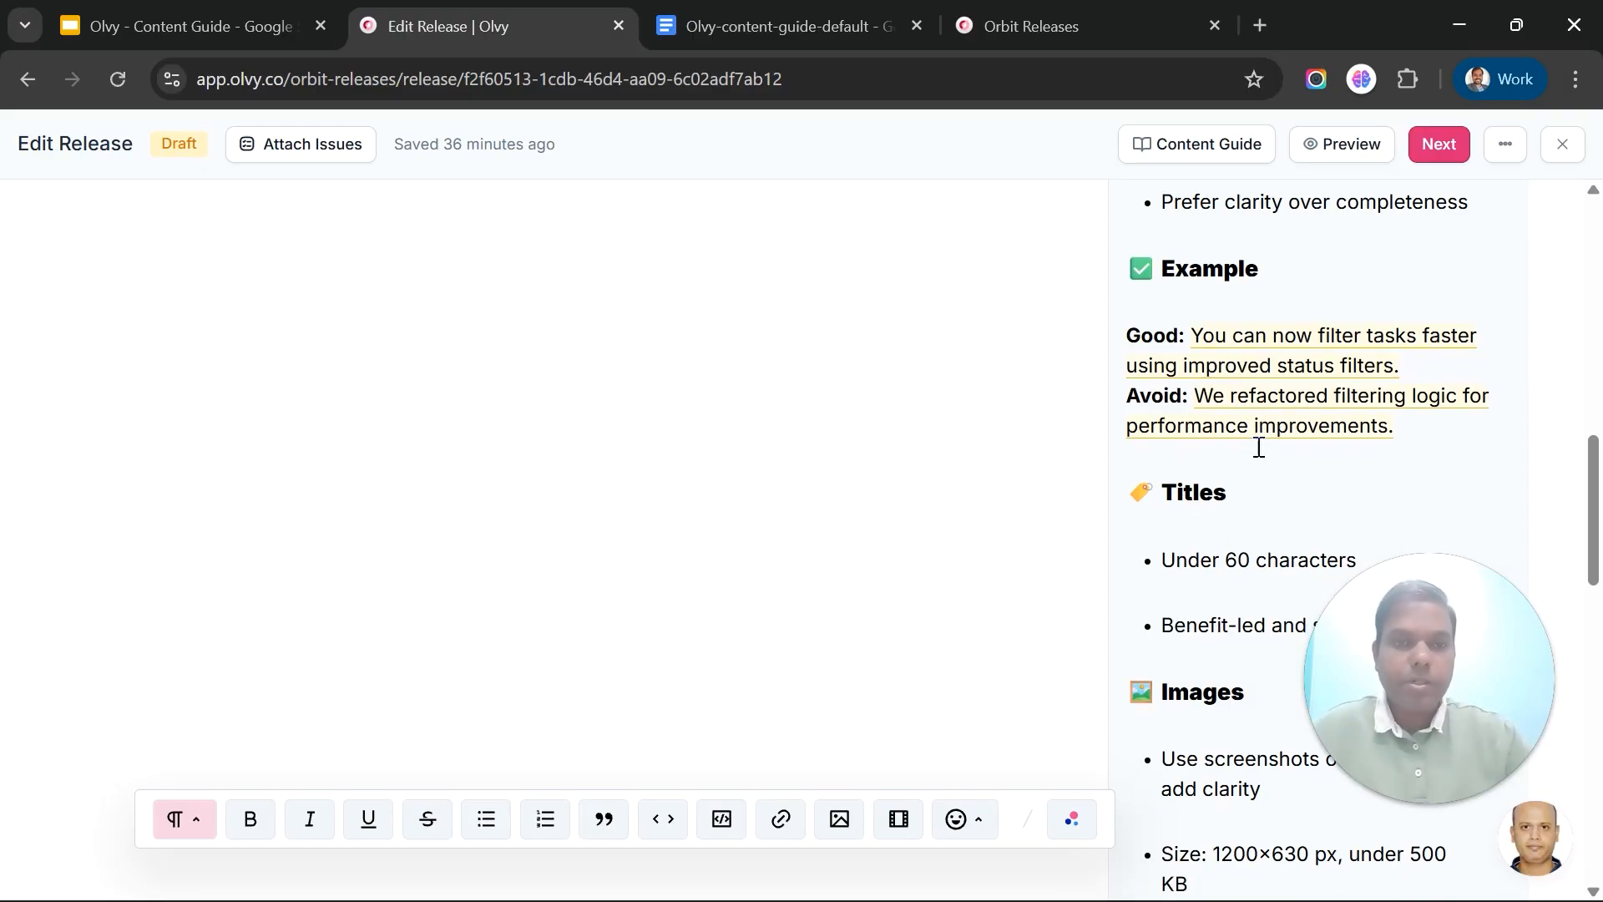
# Read the guide's Titles, Images, Featured Images, Do's, Don'ts and Mental Check Before Publishing sections
pyautogui.scroll(-3, 1263, 455)
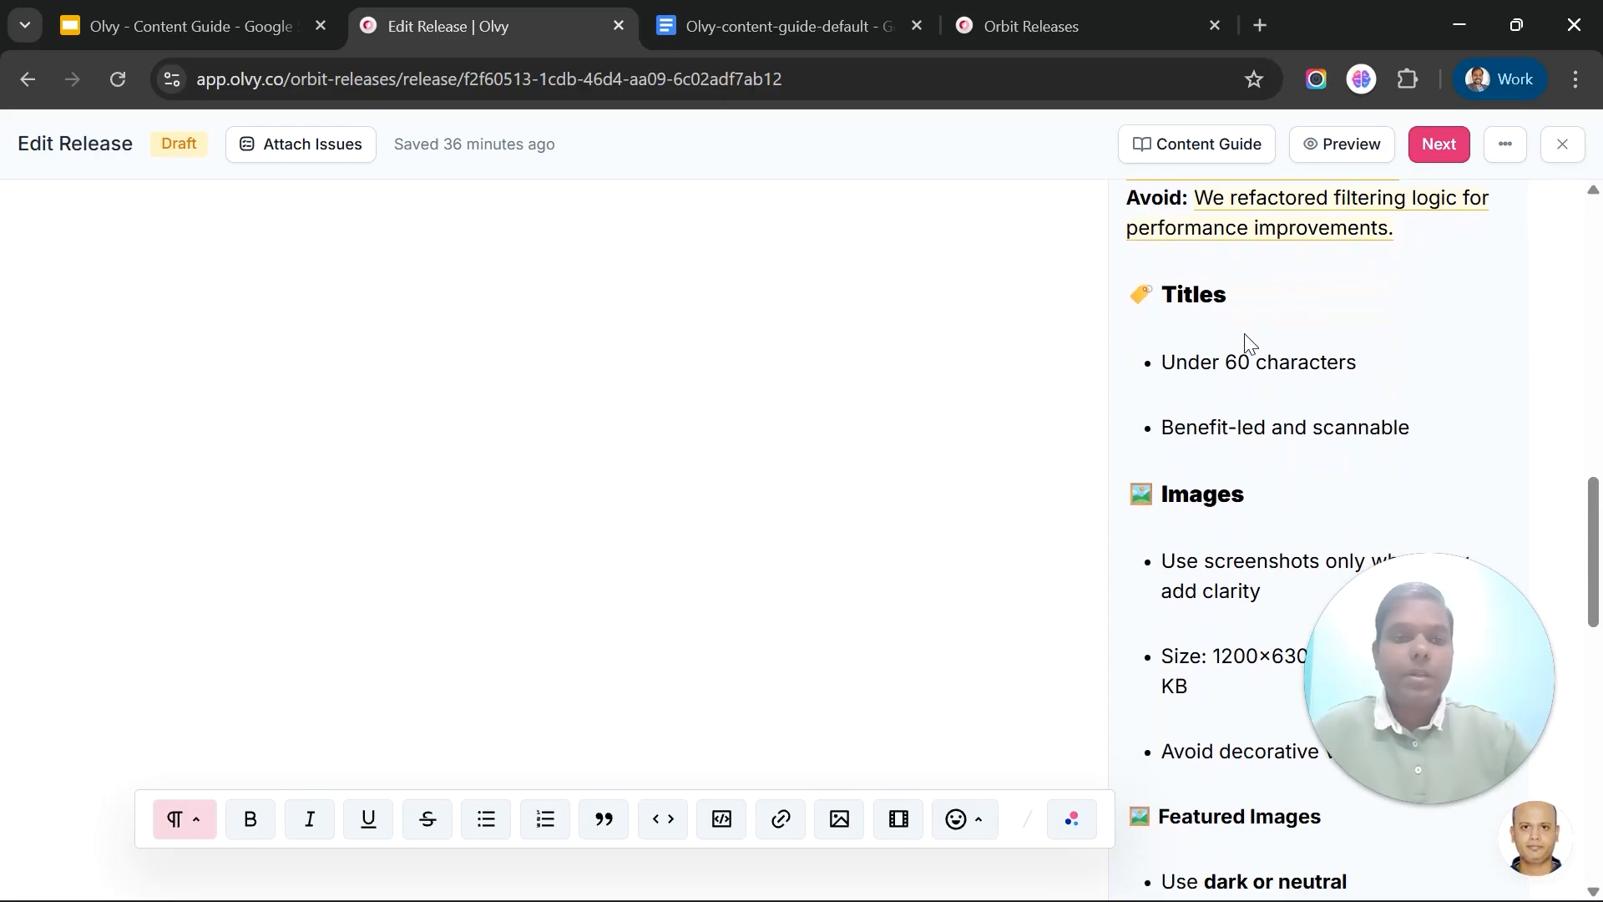
pyautogui.scroll(-2, 1232, 428)
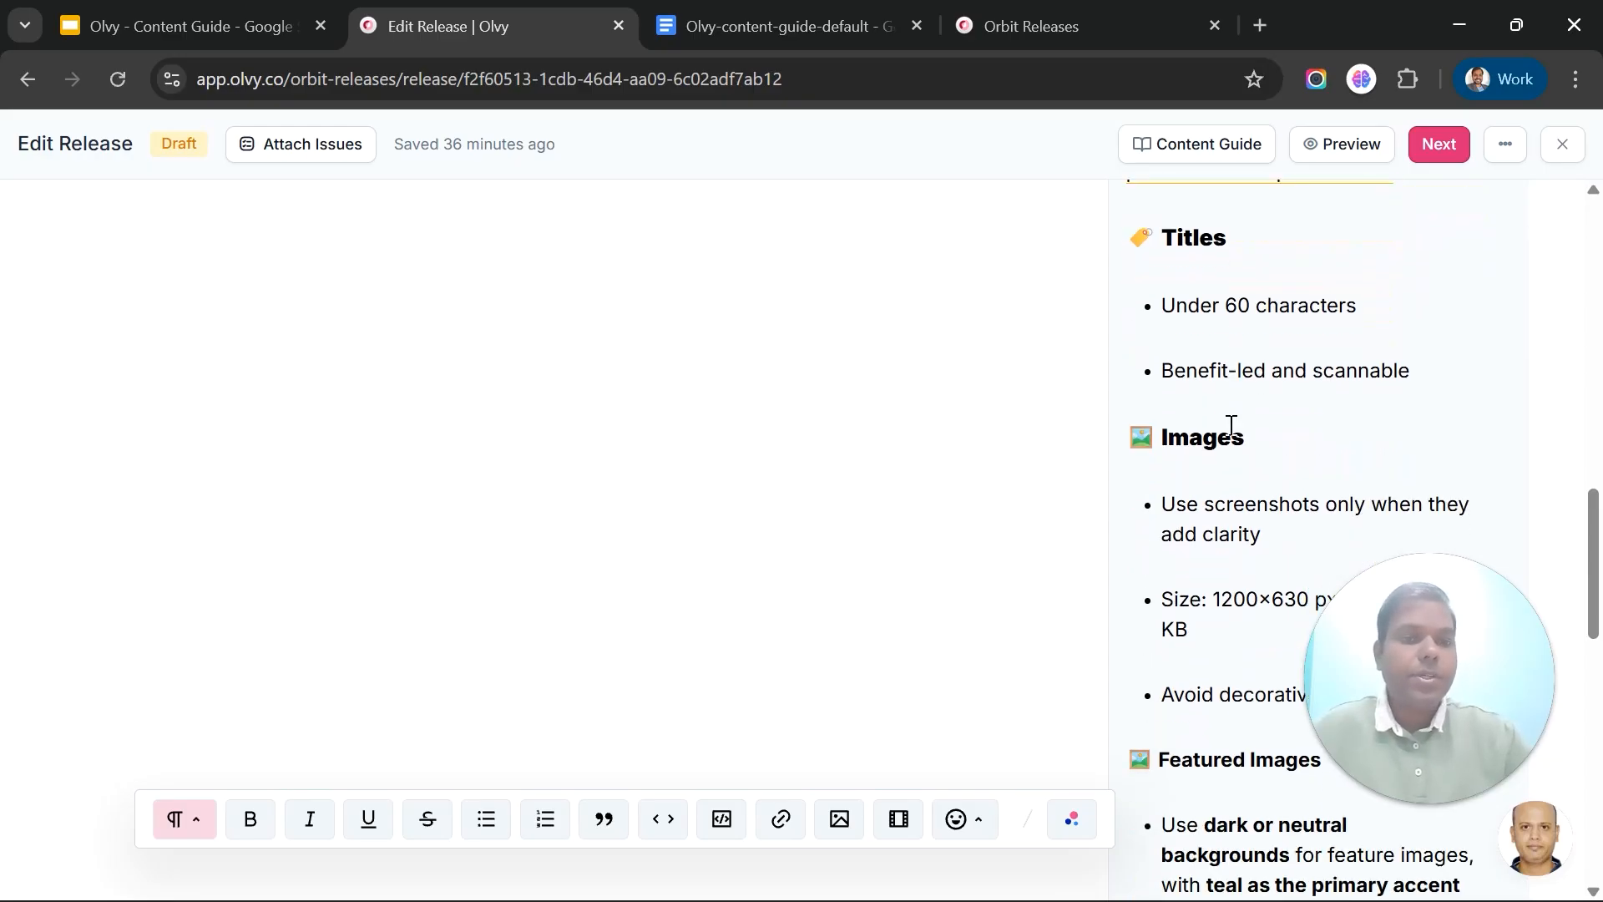
pyautogui.scroll(-3, 1232, 428)
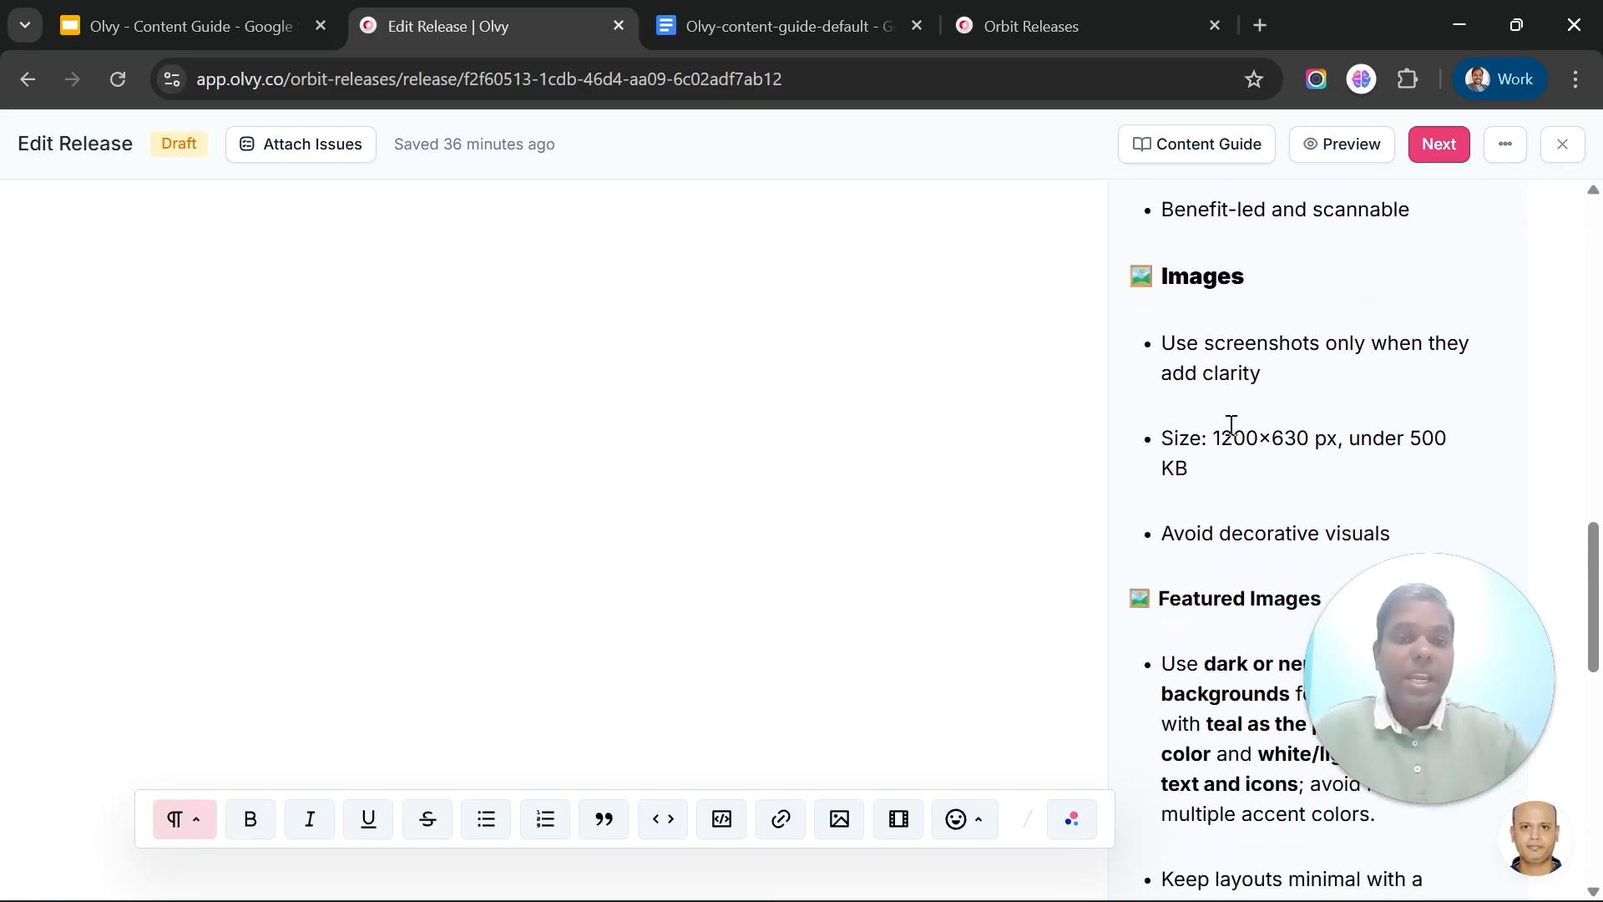
pyautogui.scroll(-1, 1228, 433)
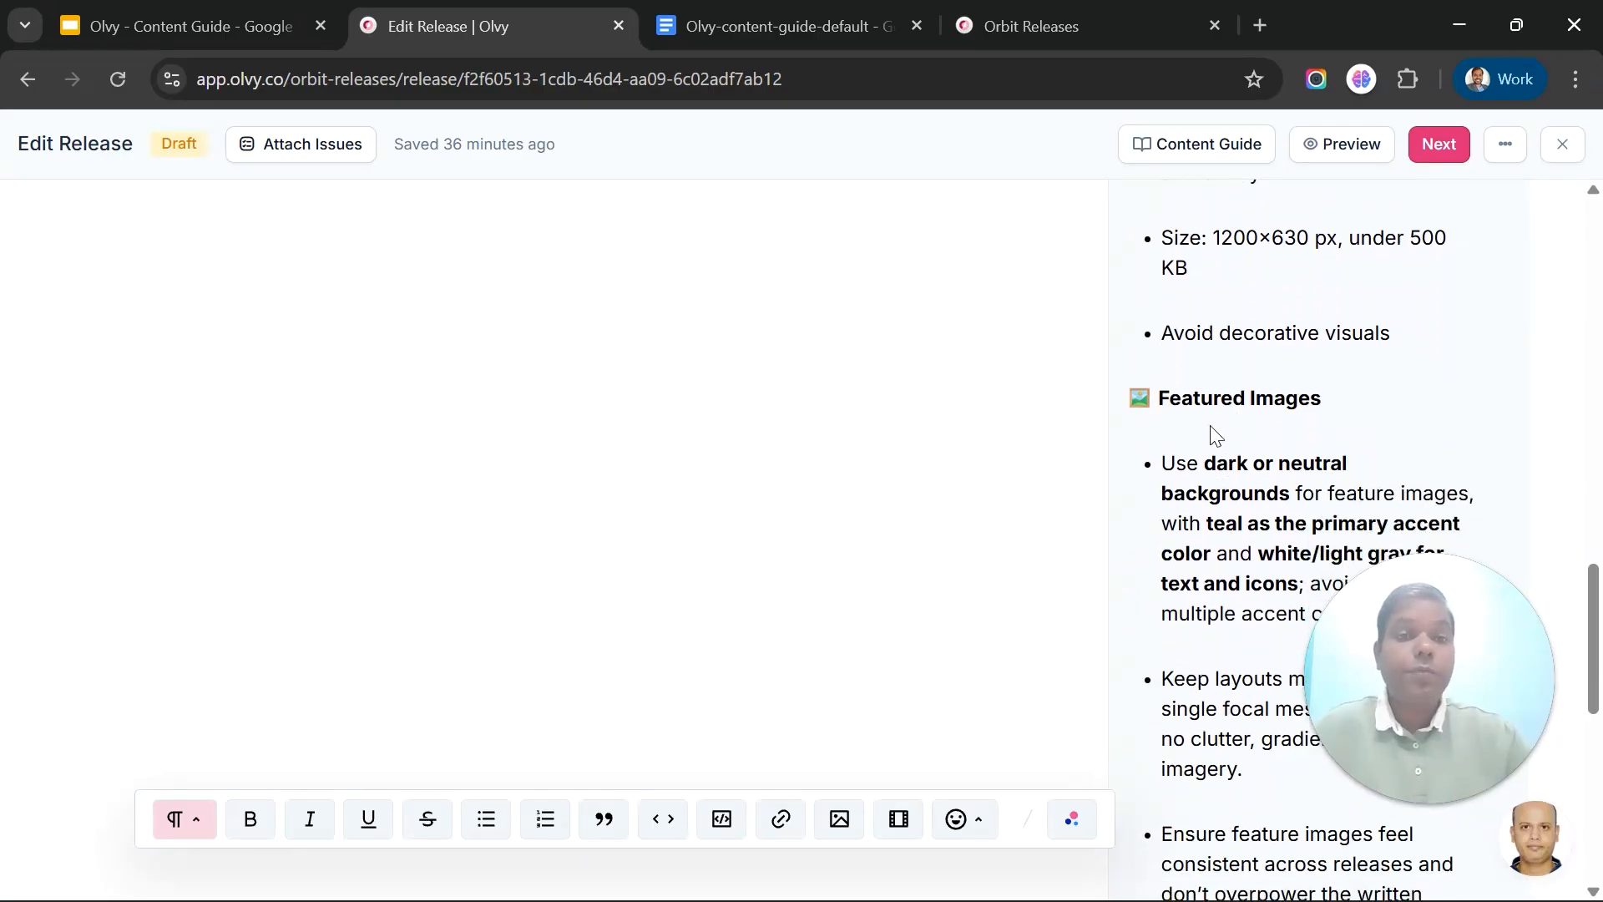
pyautogui.scroll(-3, 1211, 451)
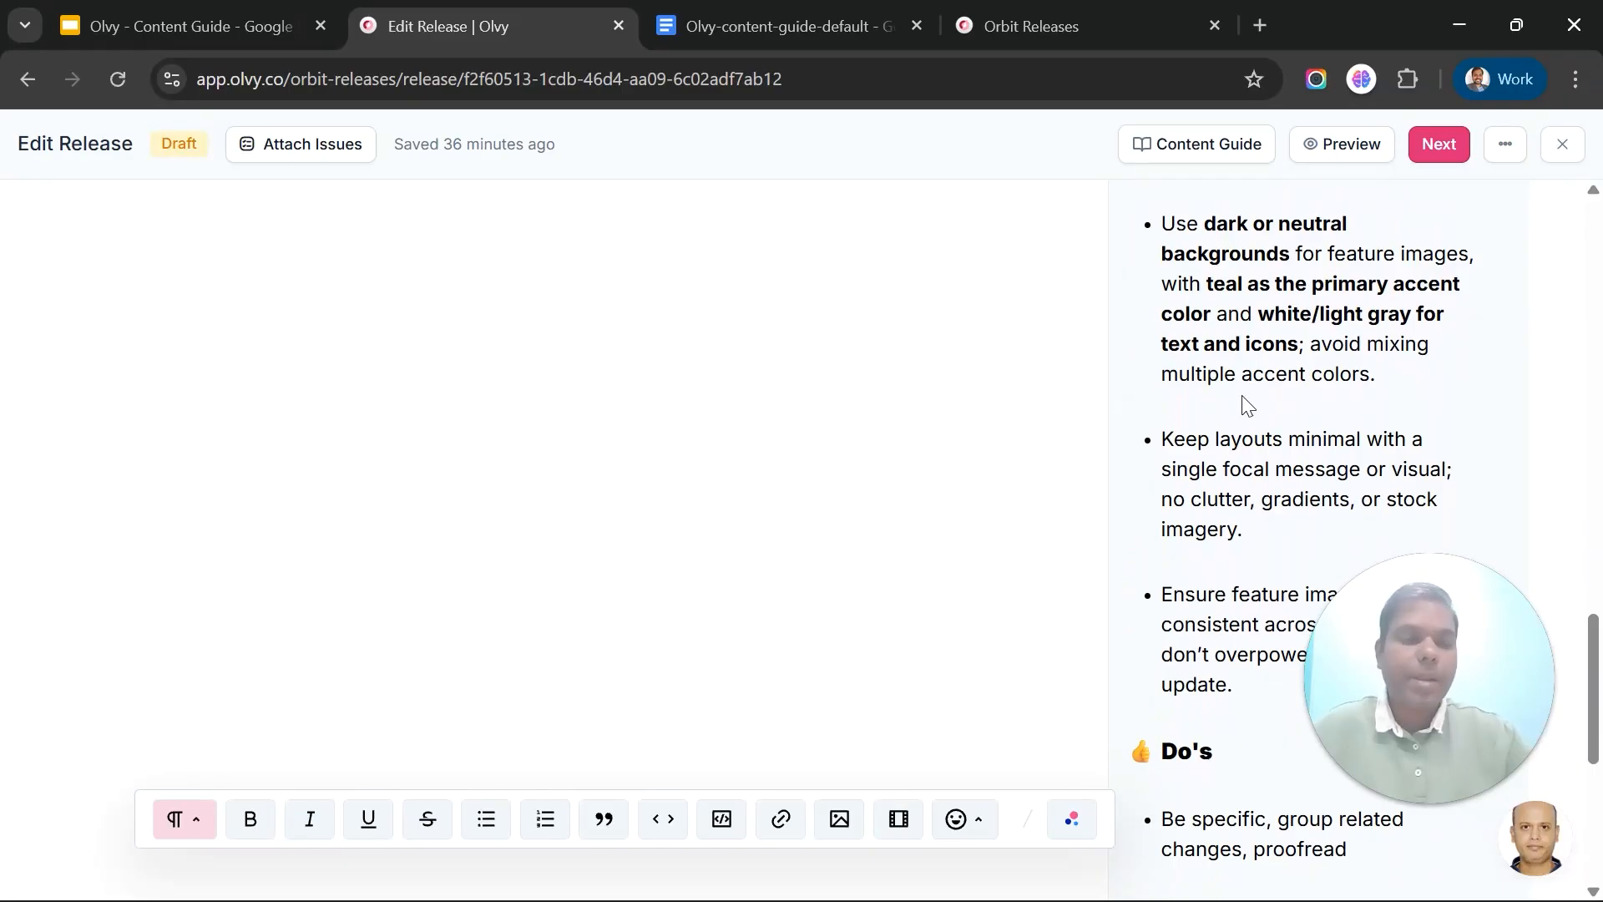
pyautogui.scroll(-6, 1246, 422)
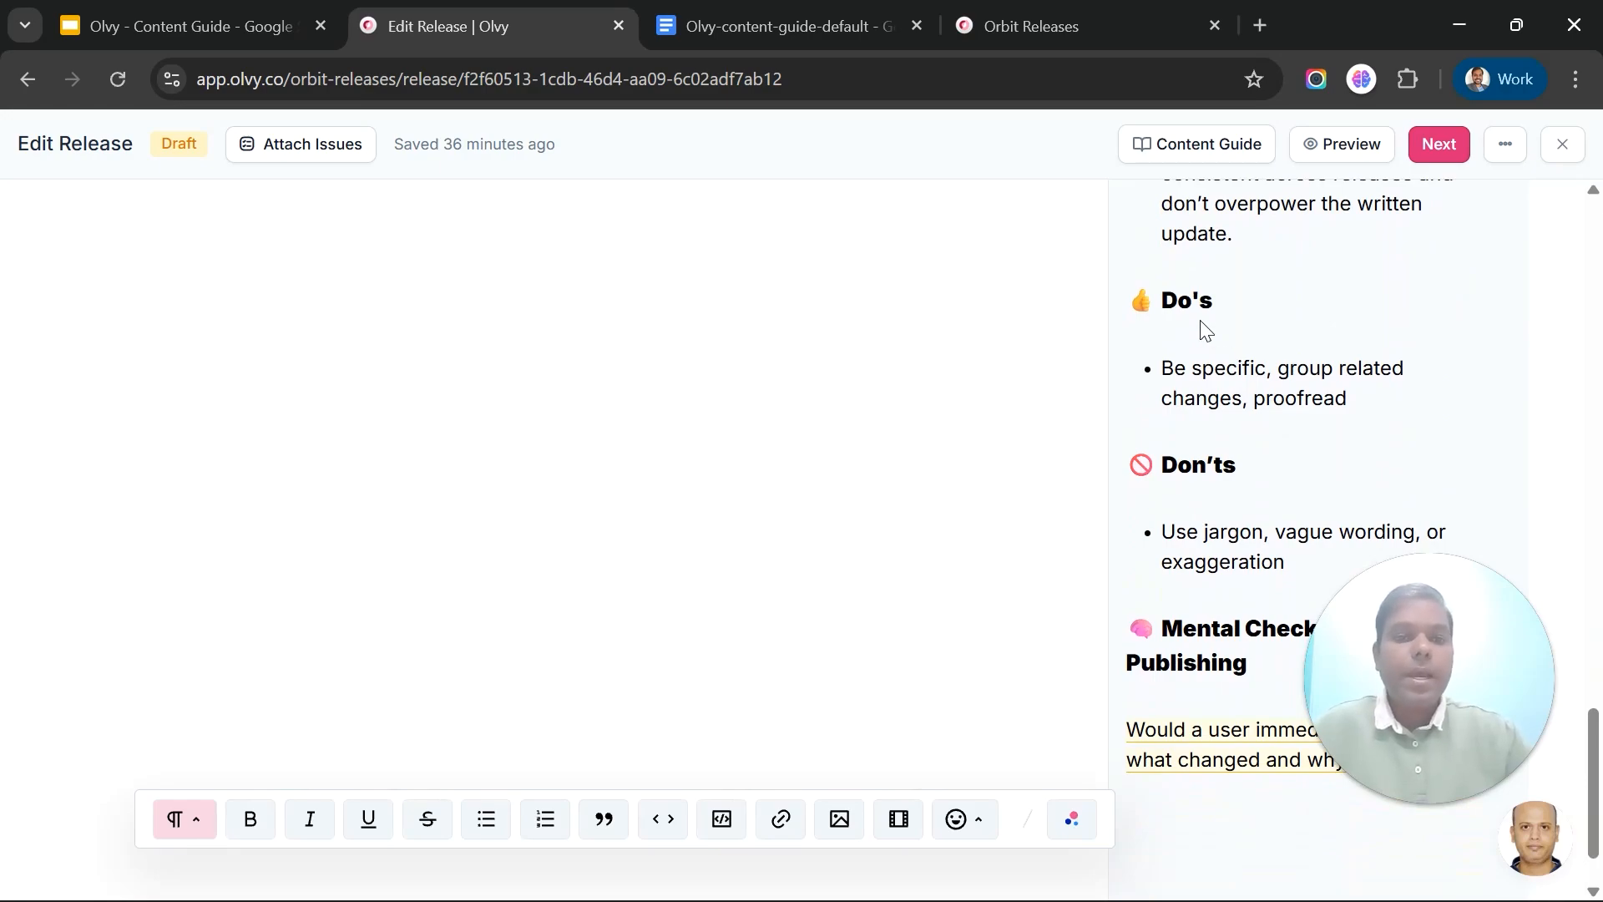
pyautogui.scroll(-1, 1193, 493)
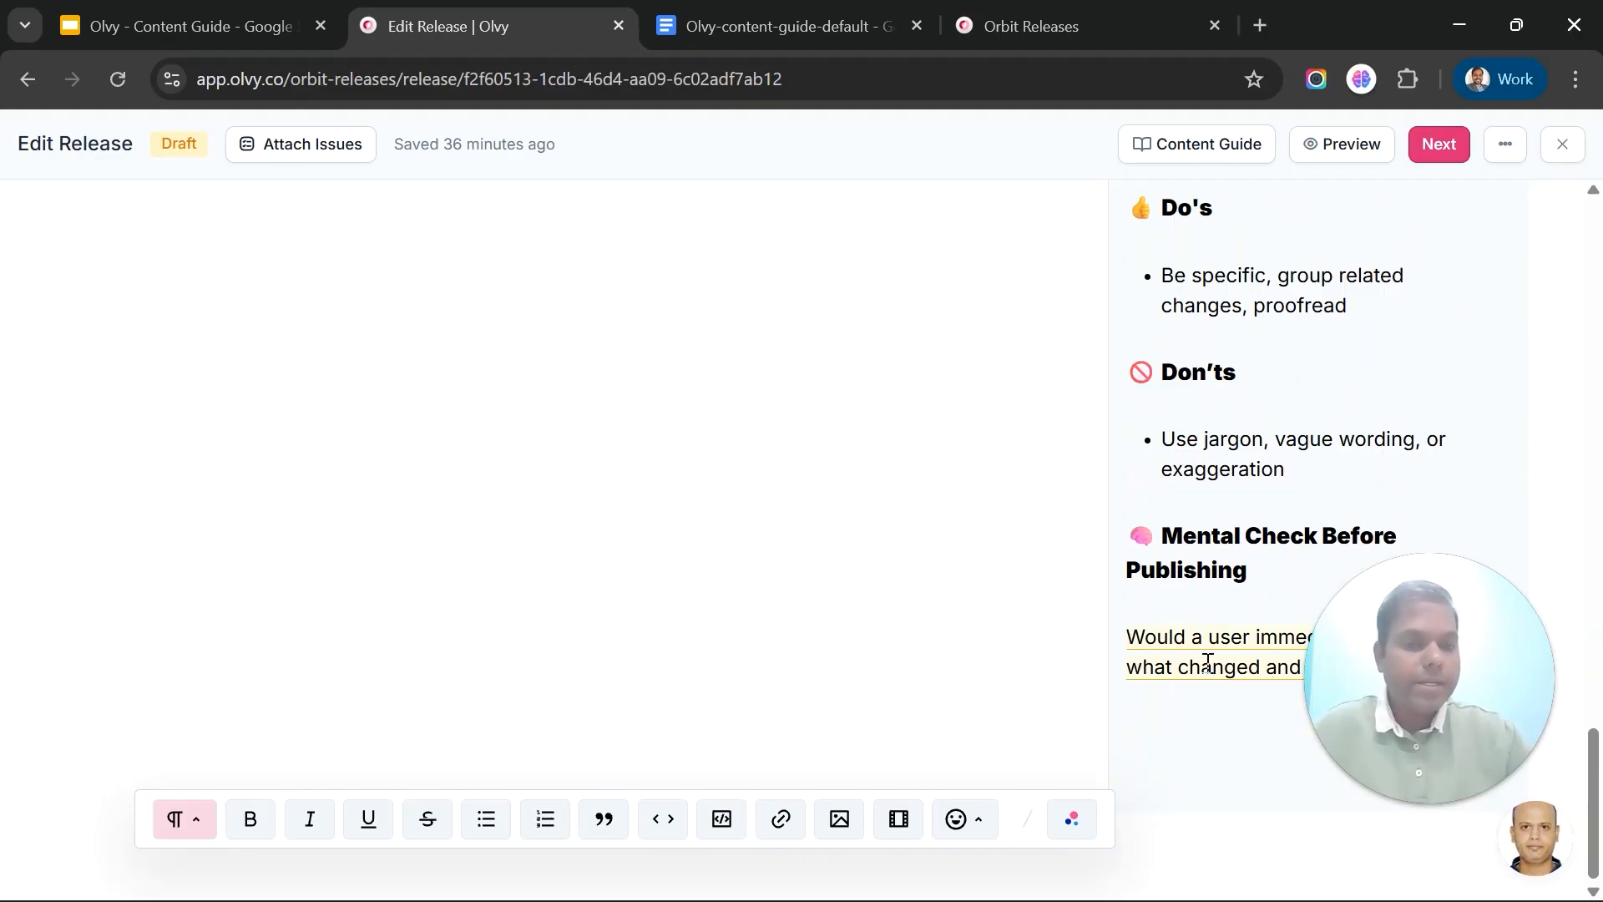
pyautogui.moveTo(1367, 673); pyautogui.dragTo(840, 673)
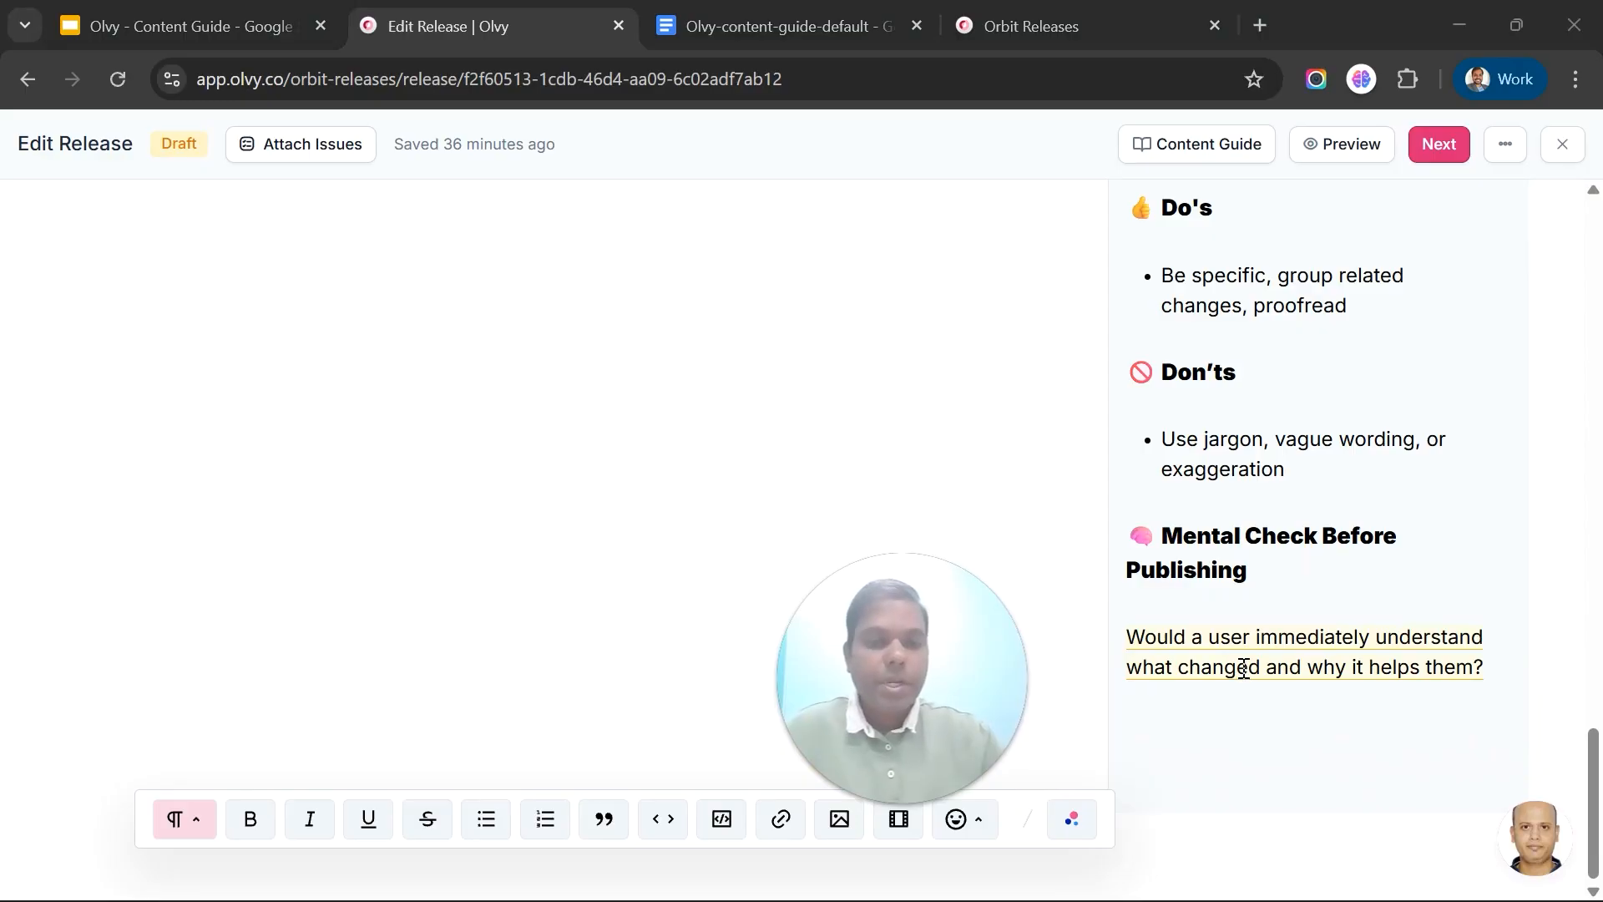
pyautogui.moveTo(850, 623); pyautogui.dragTo(1335, 678)
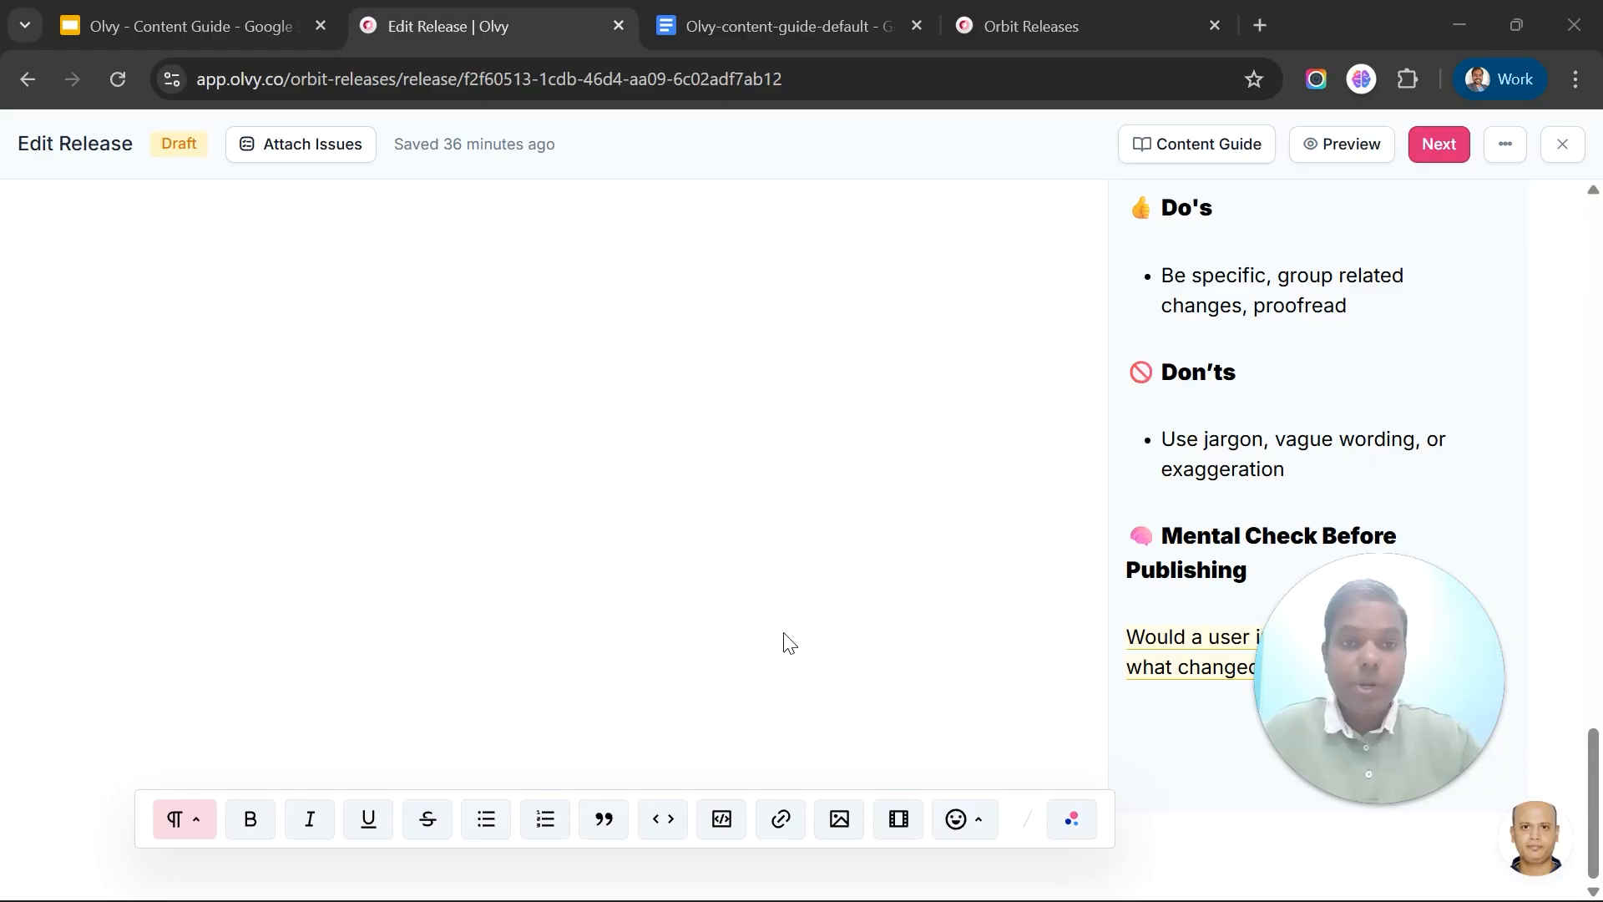
# Return to the start of the draft release and switch to the "Olvy - Content Guide" presentation in Google Slides
pyautogui.scroll(15, 458, 429)
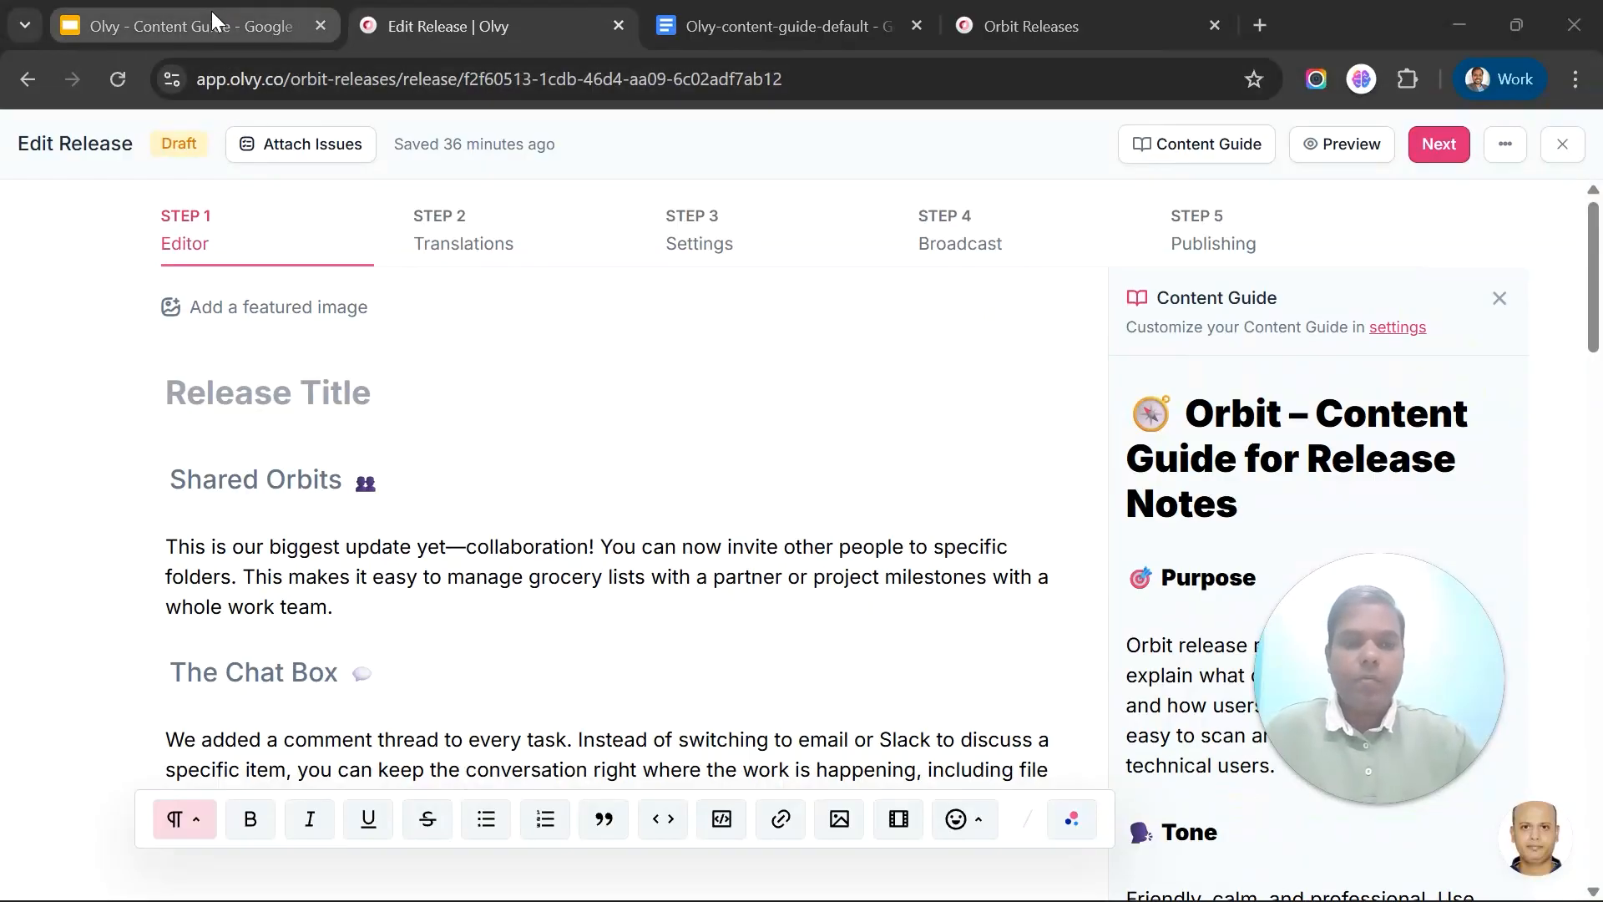
pyautogui.moveTo(212, 11)
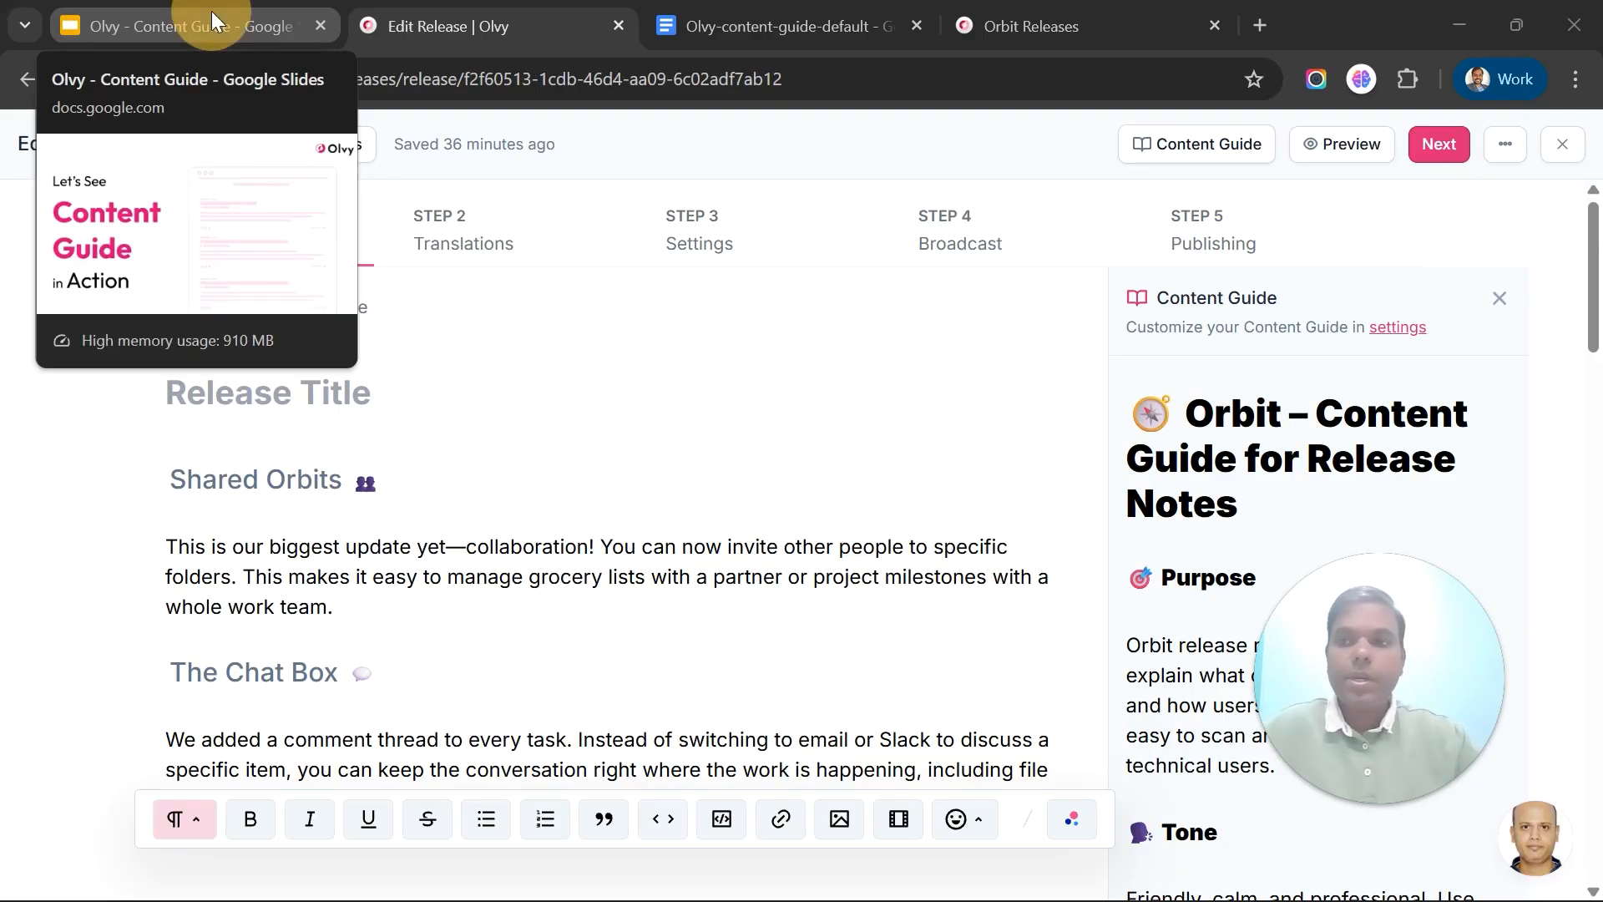
pyautogui.click(212, 11)
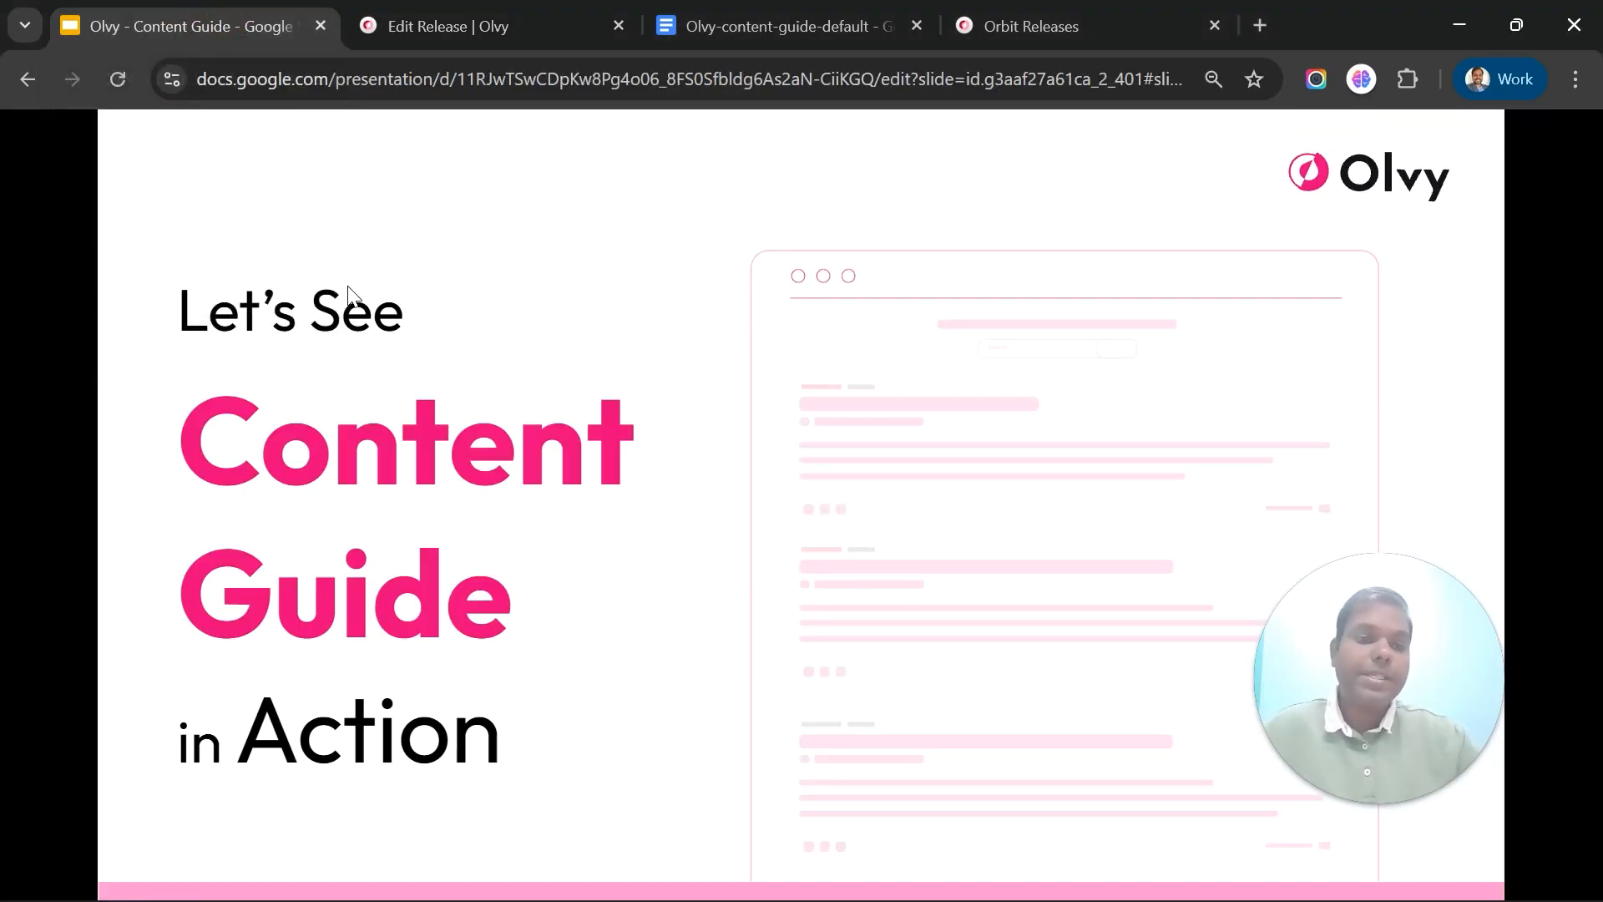